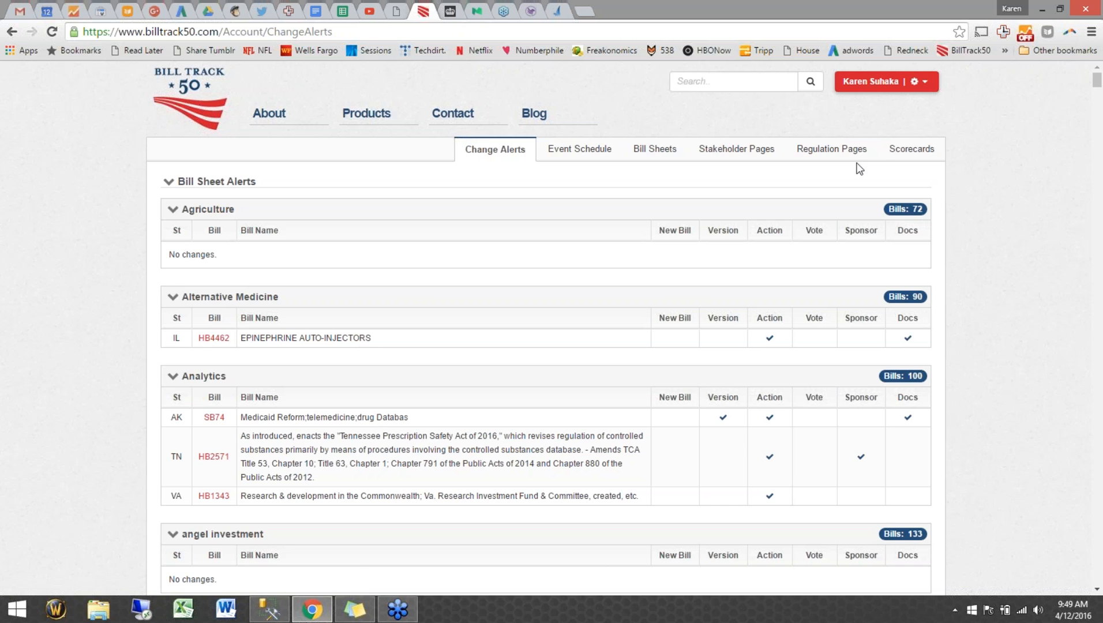
# Open a new scorecard form from the scorecards list and search its state choices for us
pyautogui.click(888, 148)
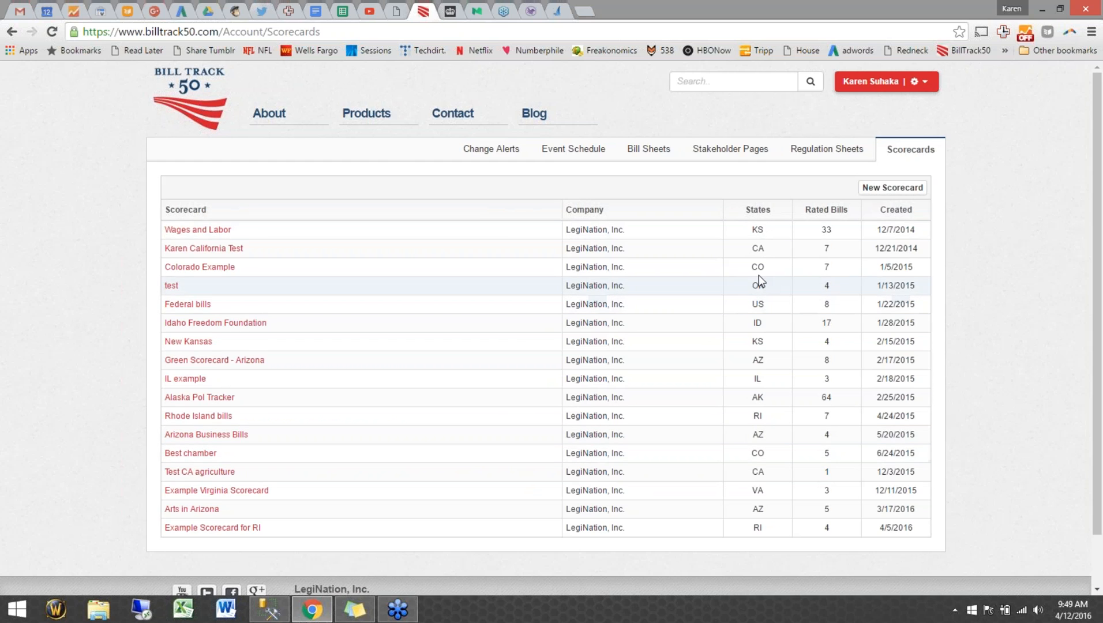
pyautogui.click(876, 194)
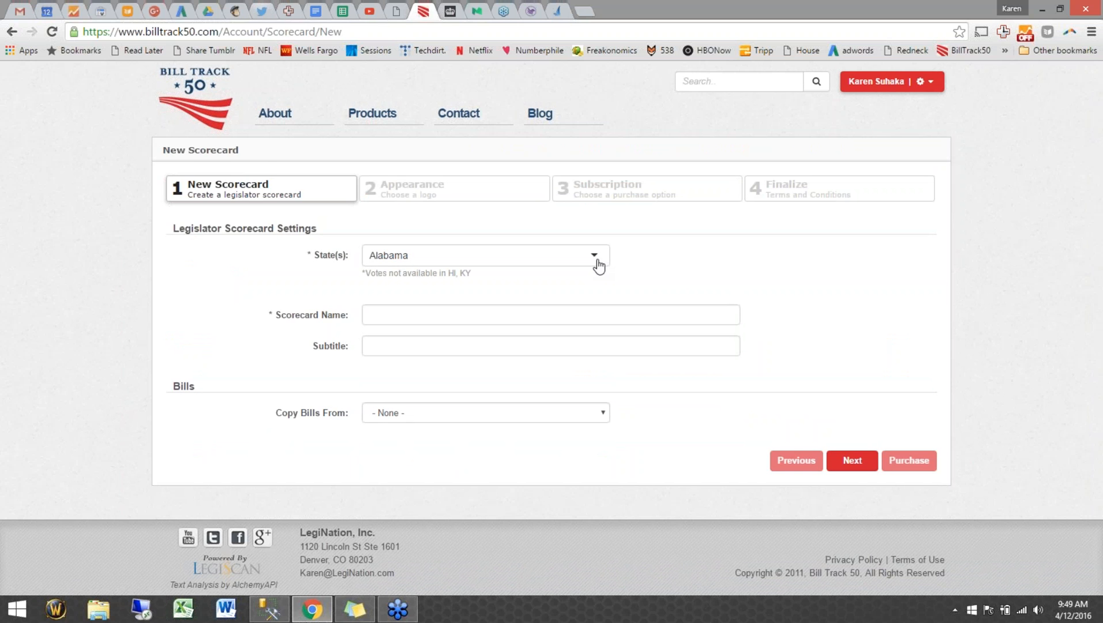
pyautogui.click(599, 266)
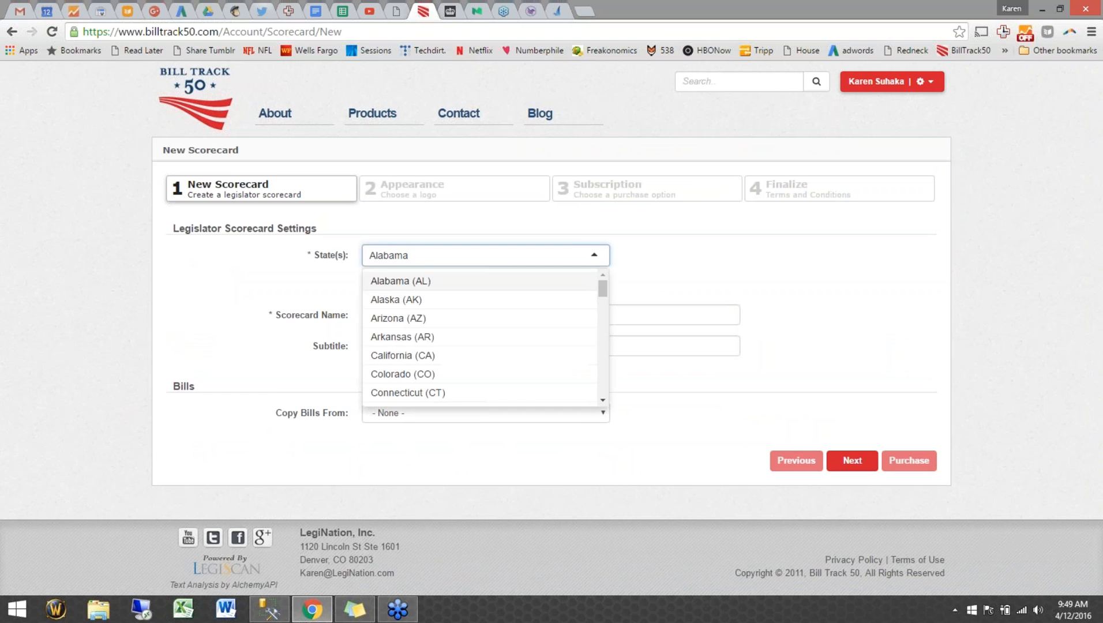
pyautogui.press('BackSpace')
pyautogui.write('us')
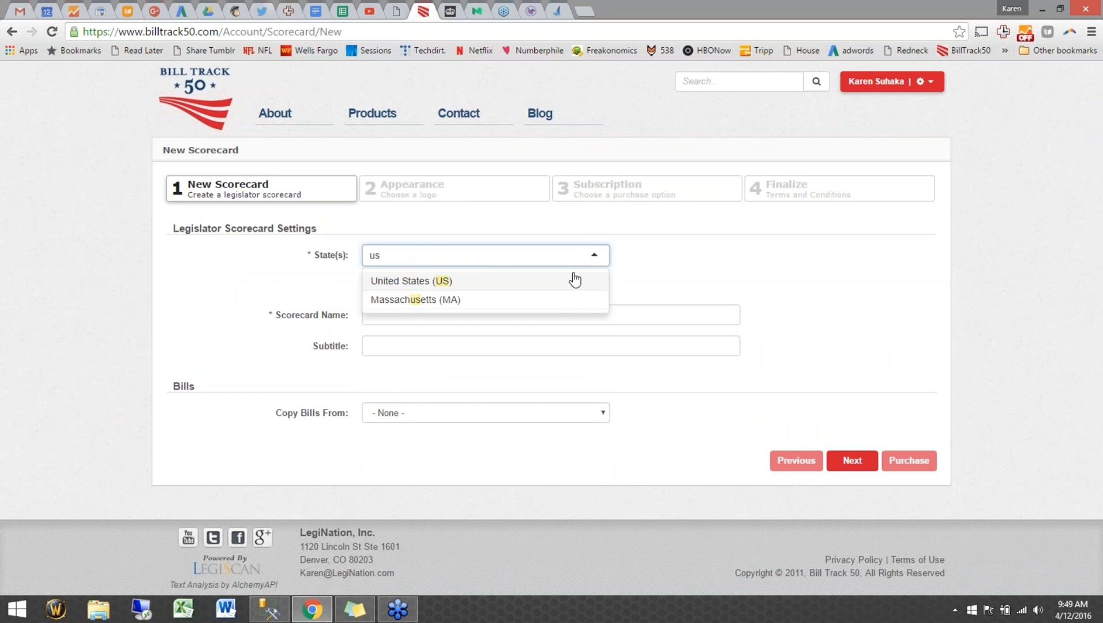
pyautogui.press('BackSpace')
pyautogui.press('BackSpace')
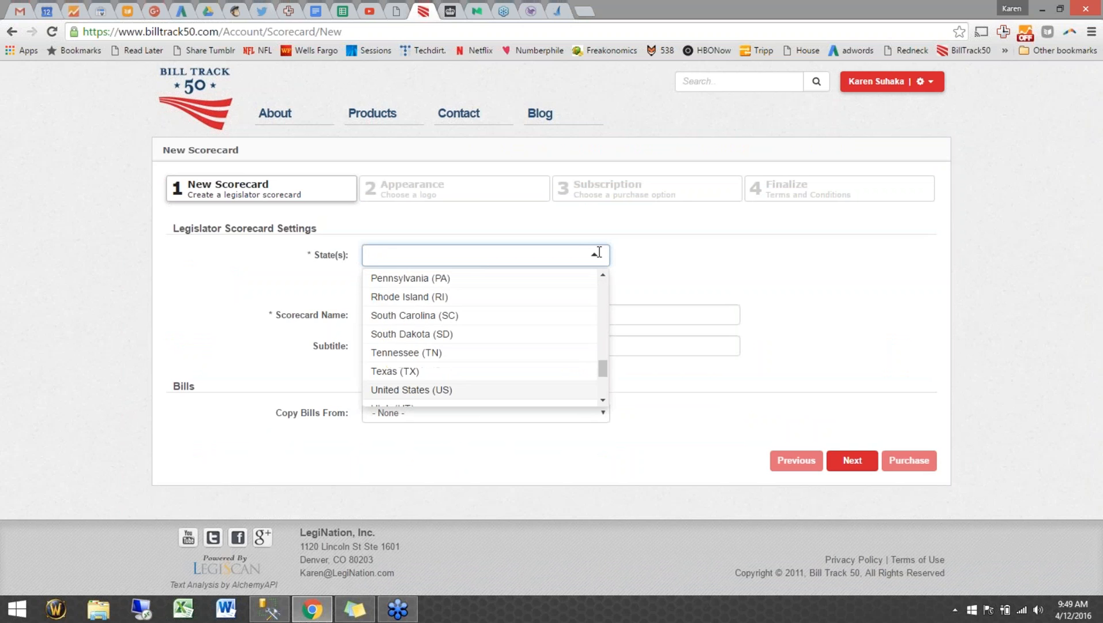
# View the new scorecard's name field and the bill sheets its bills can be copied from
pyautogui.click(652, 275)
pyautogui.click(542, 315)
pyautogui.click(491, 419)
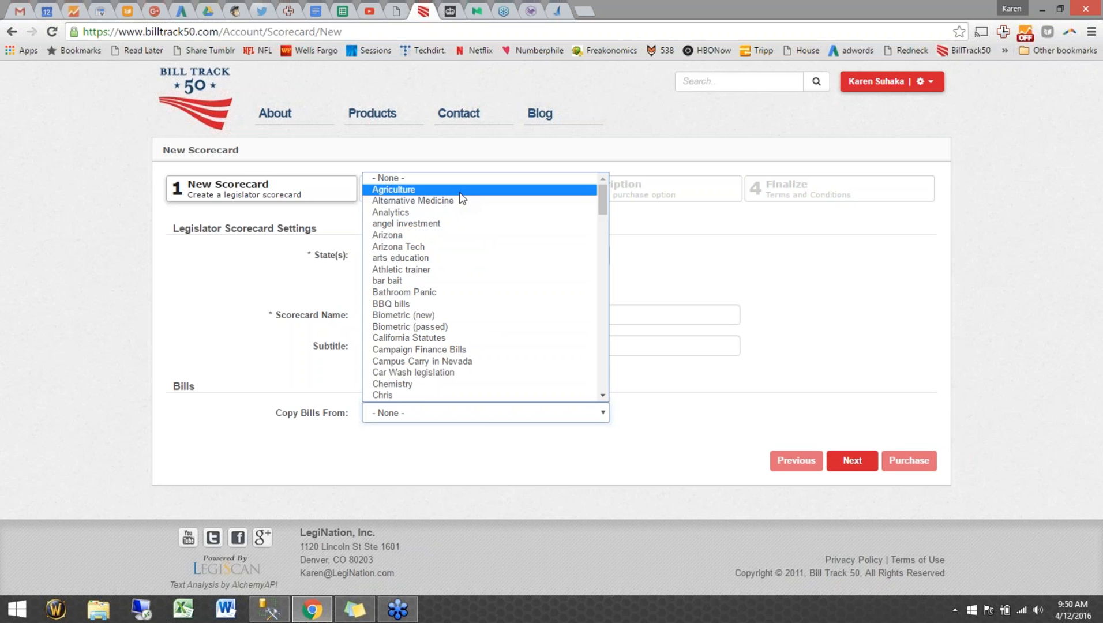
pyautogui.click(754, 270)
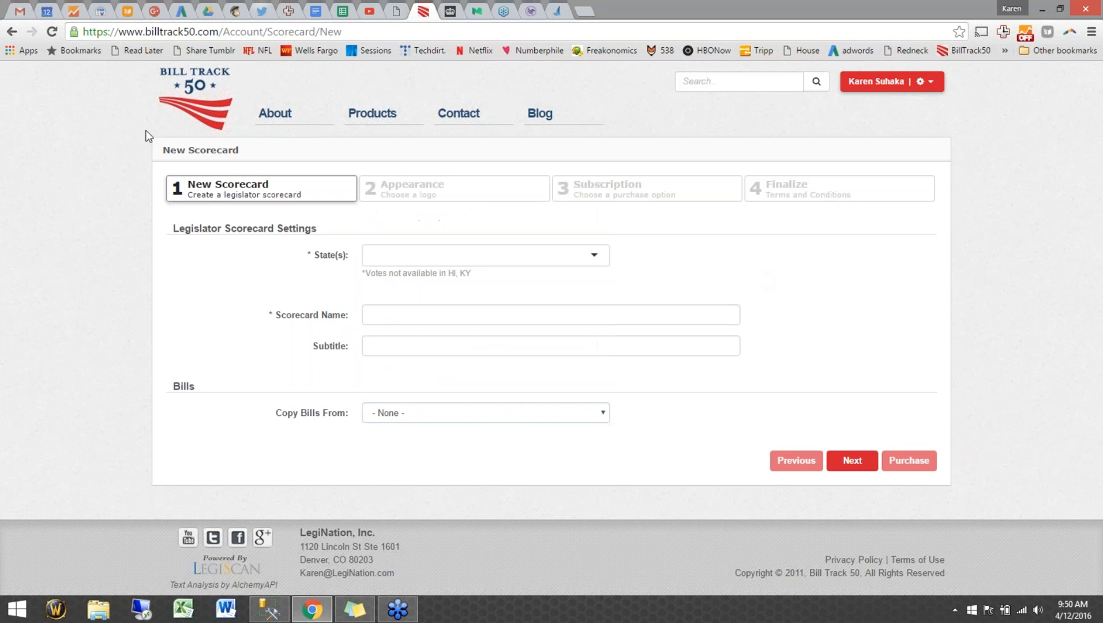
# Open the Agriculture bill sheet and look through the positions assigned to its bills
pyautogui.click(203, 105)
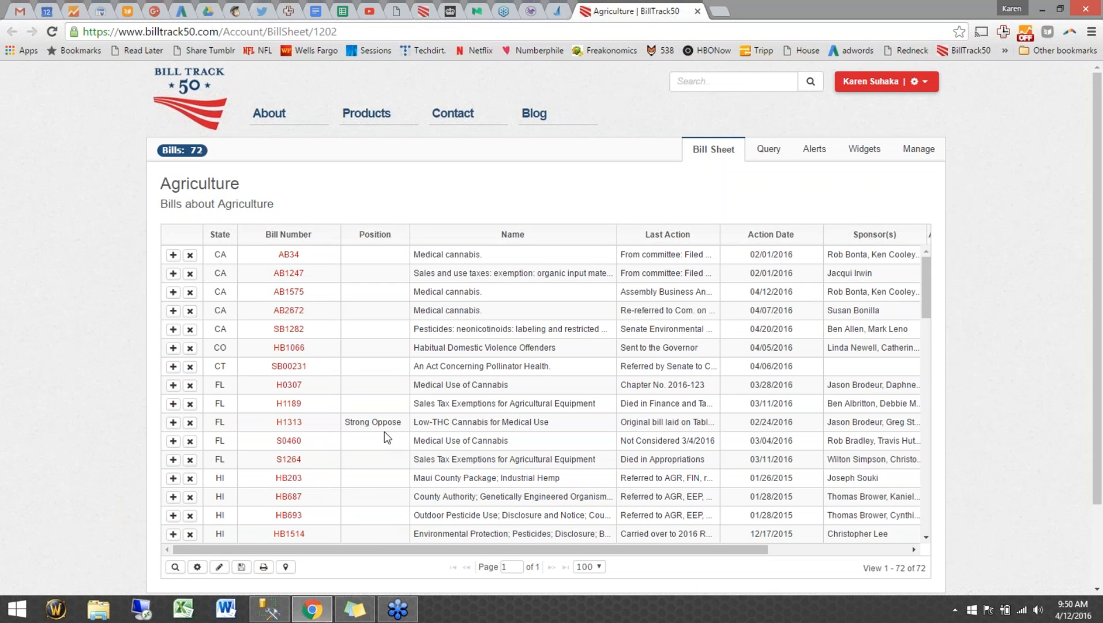
pyautogui.scroll(-5, 384, 431)
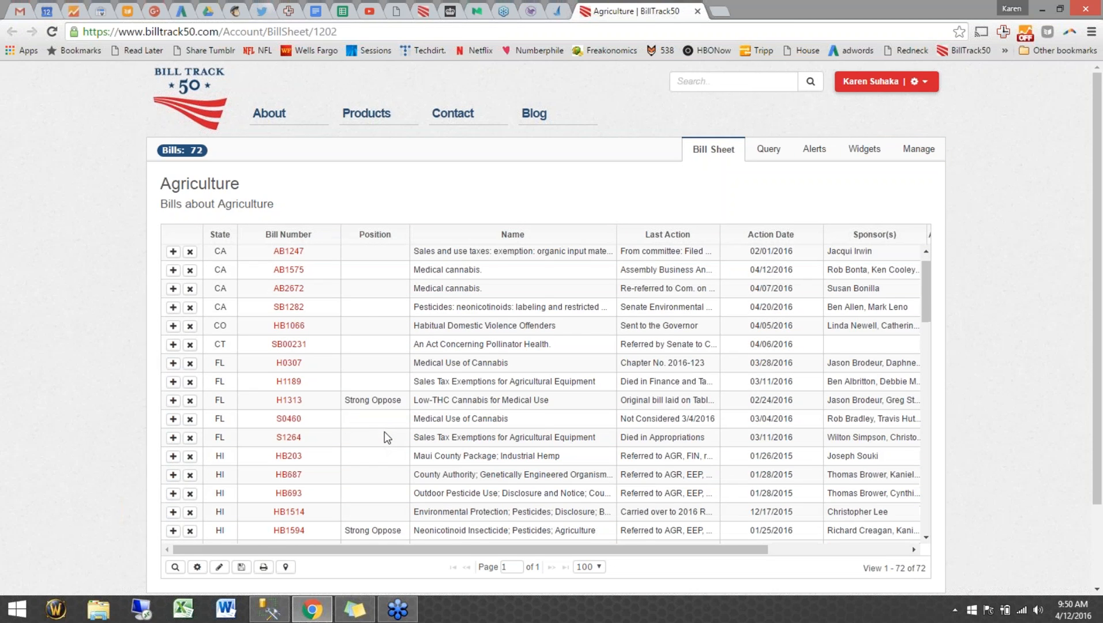
pyautogui.scroll(-1, 384, 432)
pyautogui.scroll(4, 384, 431)
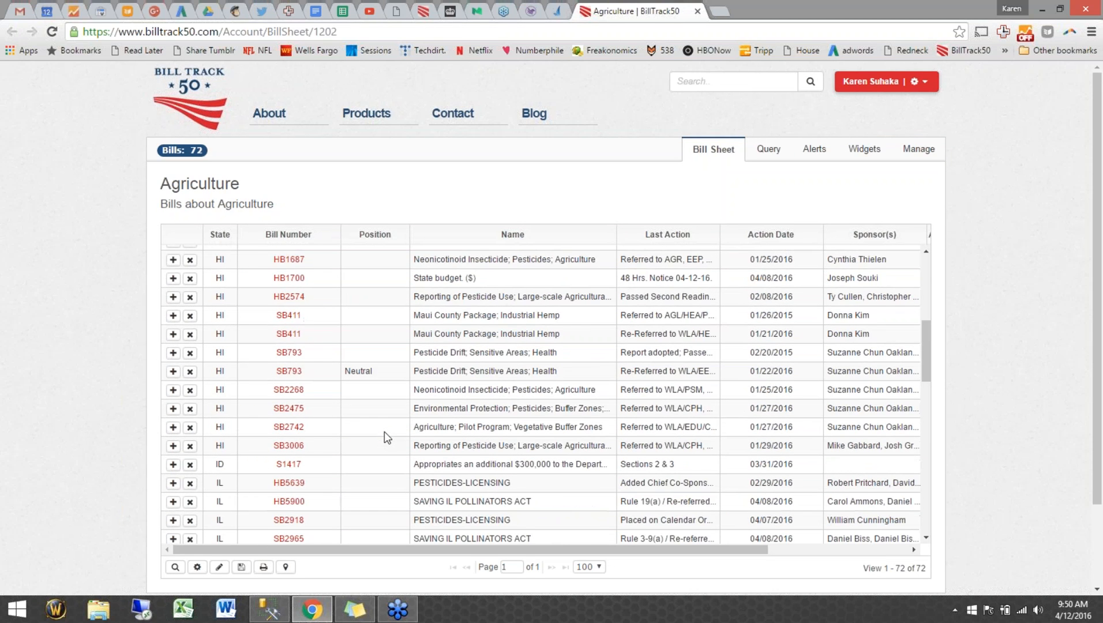
pyautogui.scroll(-5, 384, 431)
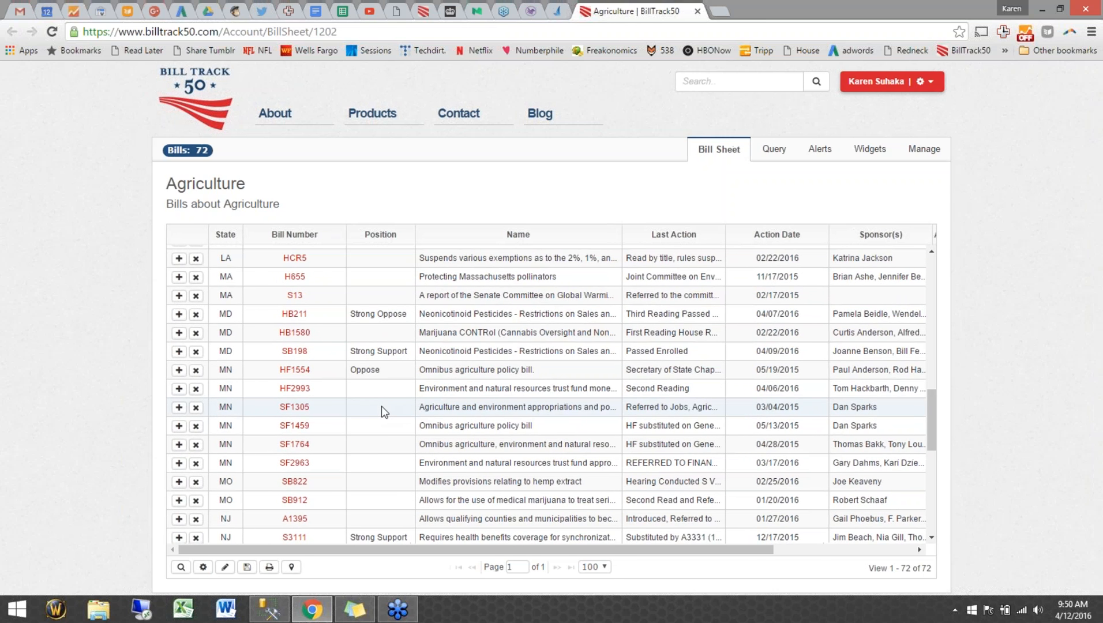
# View the position choices for Minnesota bill SF1305 and close its custom columns without saving
pyautogui.click(382, 407)
pyautogui.click(785, 162)
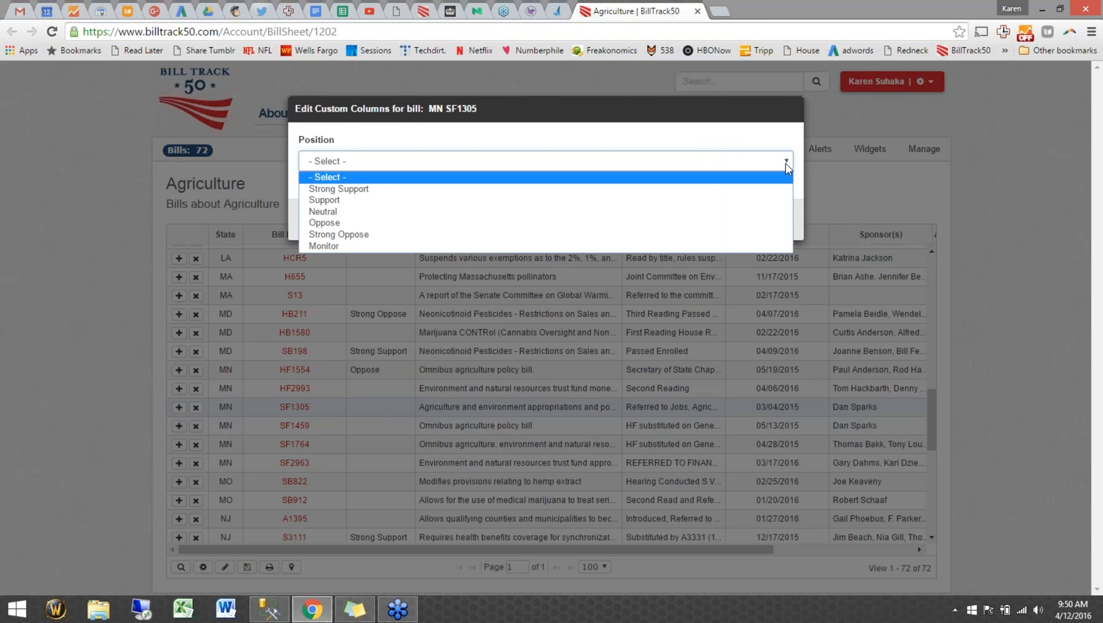
pyautogui.click(786, 162)
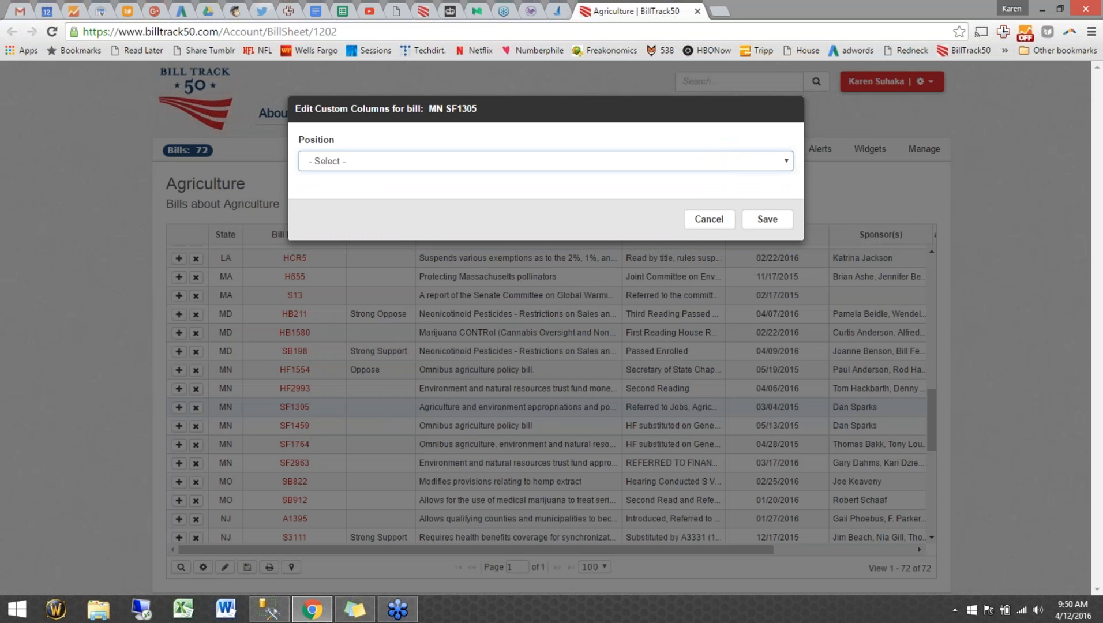
pyautogui.click(710, 220)
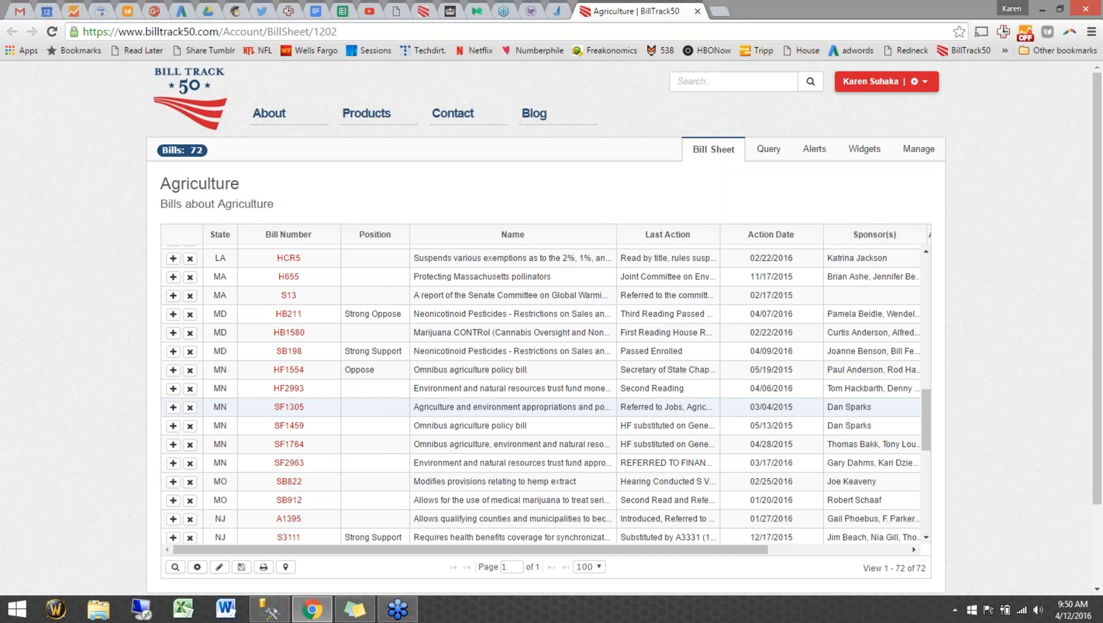
# Open the Green Scorecard - Arizona from the scorecards list and view its rated legislation
pyautogui.click(221, 99)
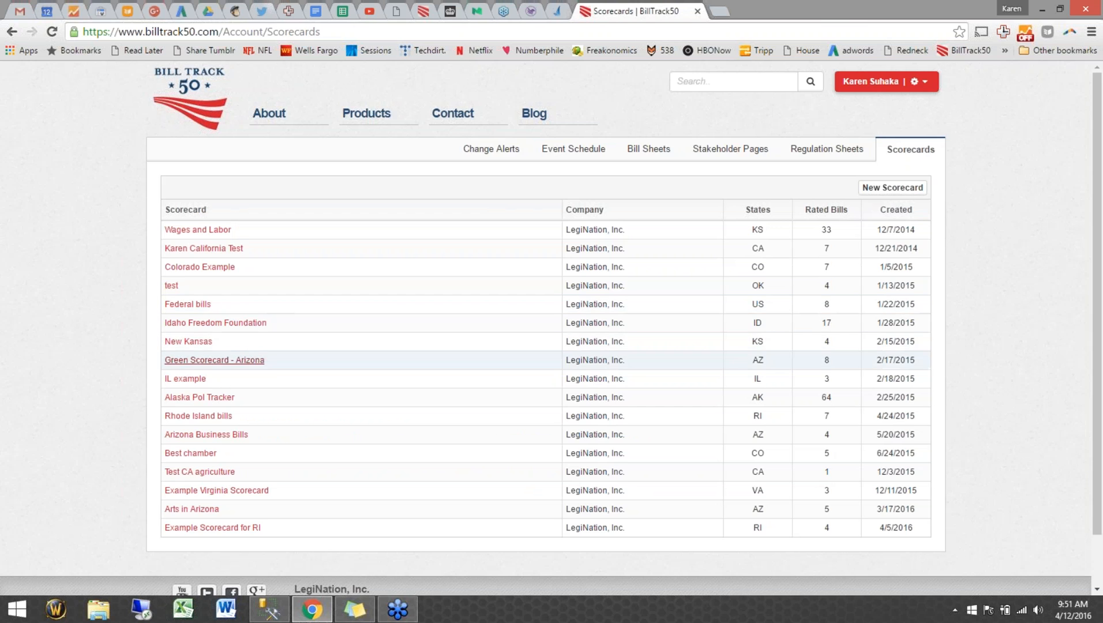
pyautogui.click(213, 360)
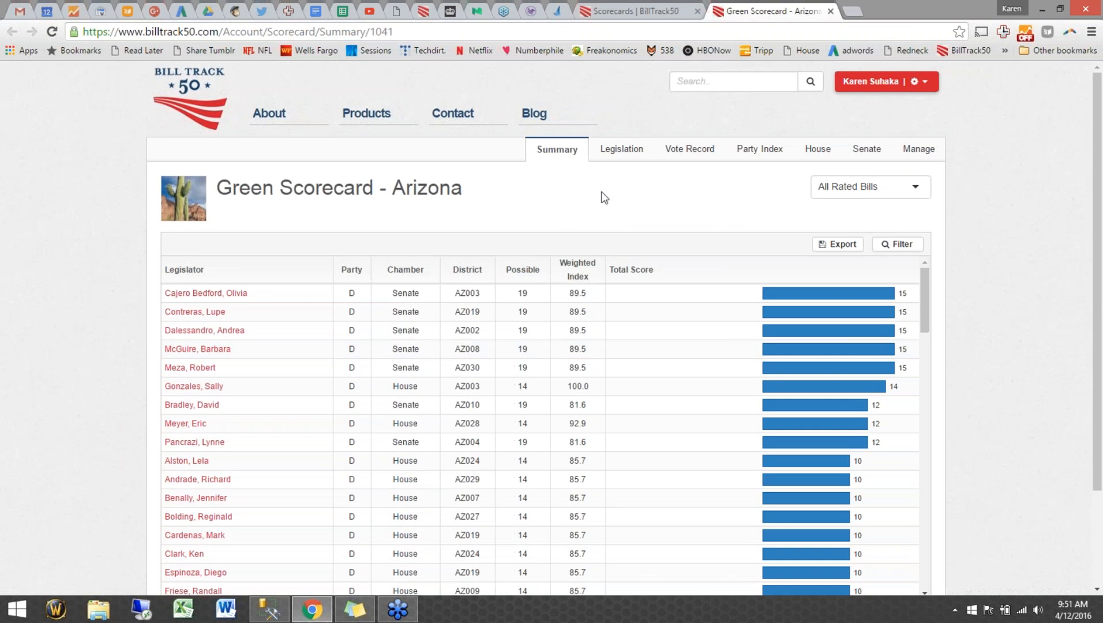
pyautogui.click(615, 155)
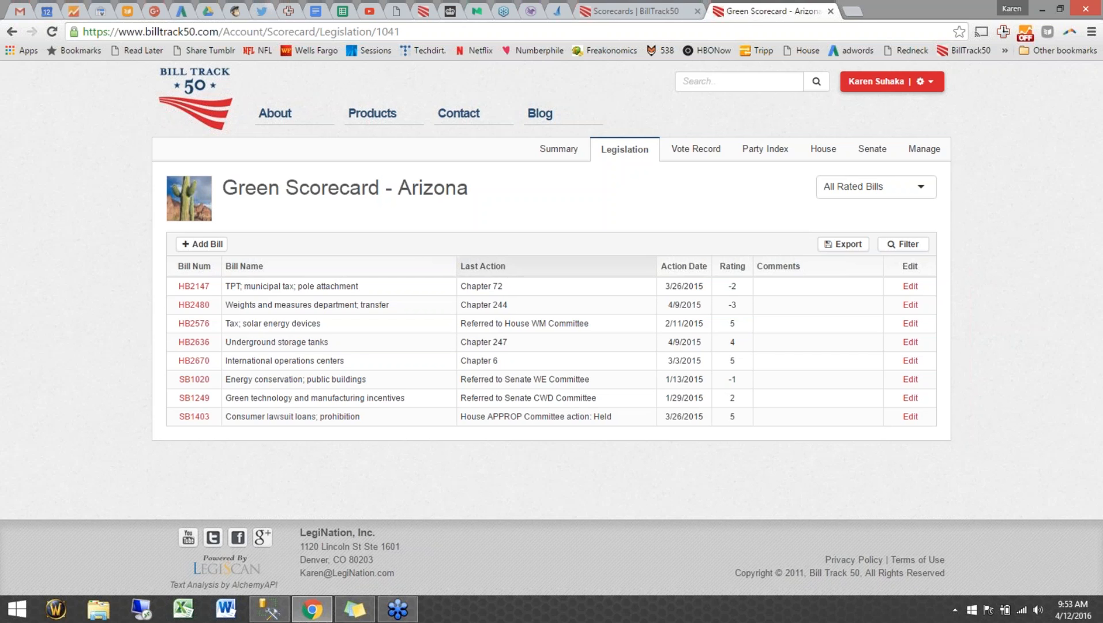
# Open bill HB2147 for editing and examine its name override, rating, comment, reference link, categories and votes
pyautogui.click(911, 287)
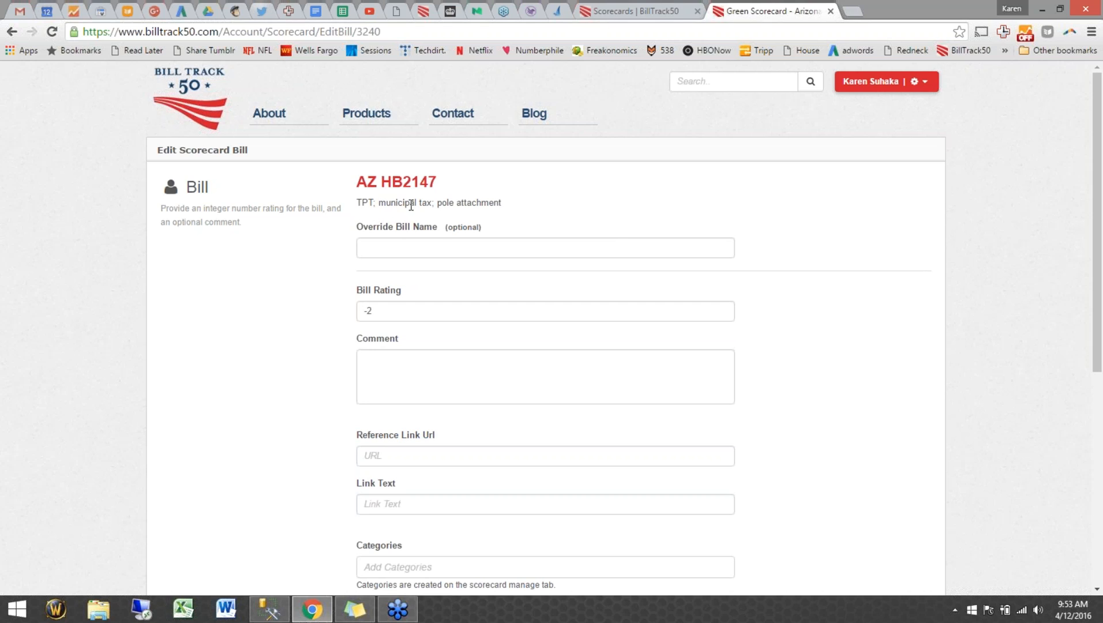
pyautogui.click(402, 251)
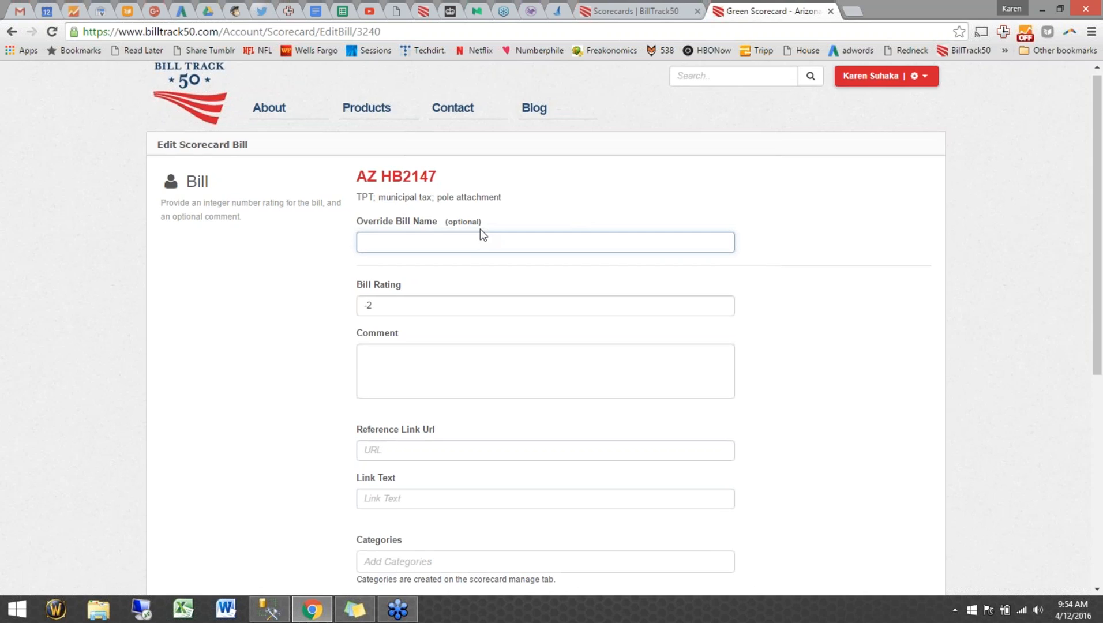
pyautogui.scroll(-1, 481, 234)
pyautogui.click(454, 234)
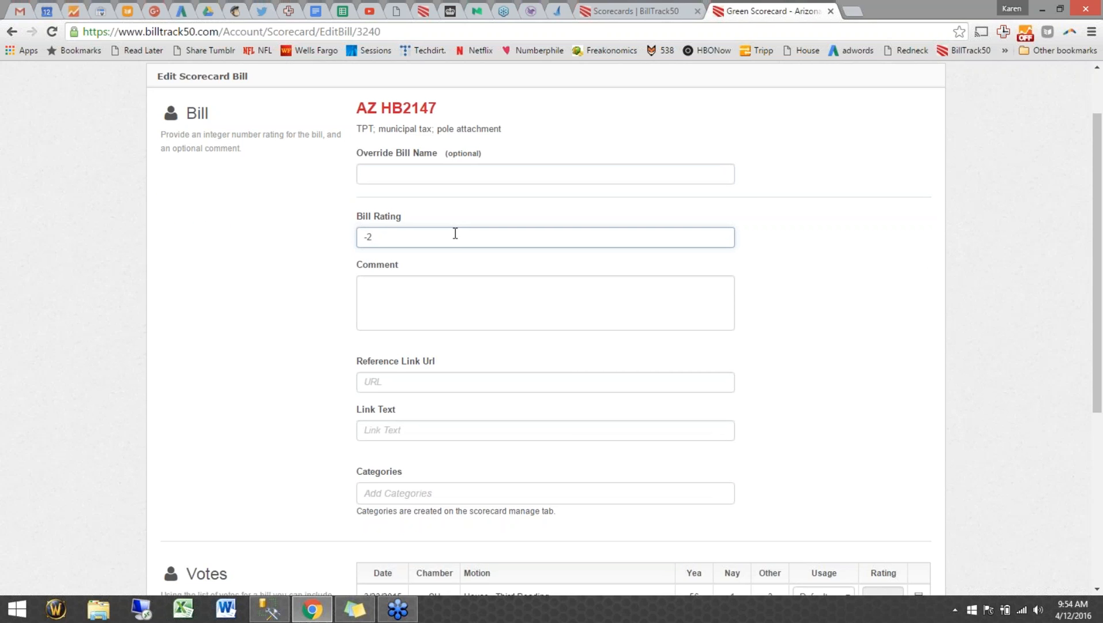
pyautogui.click(439, 289)
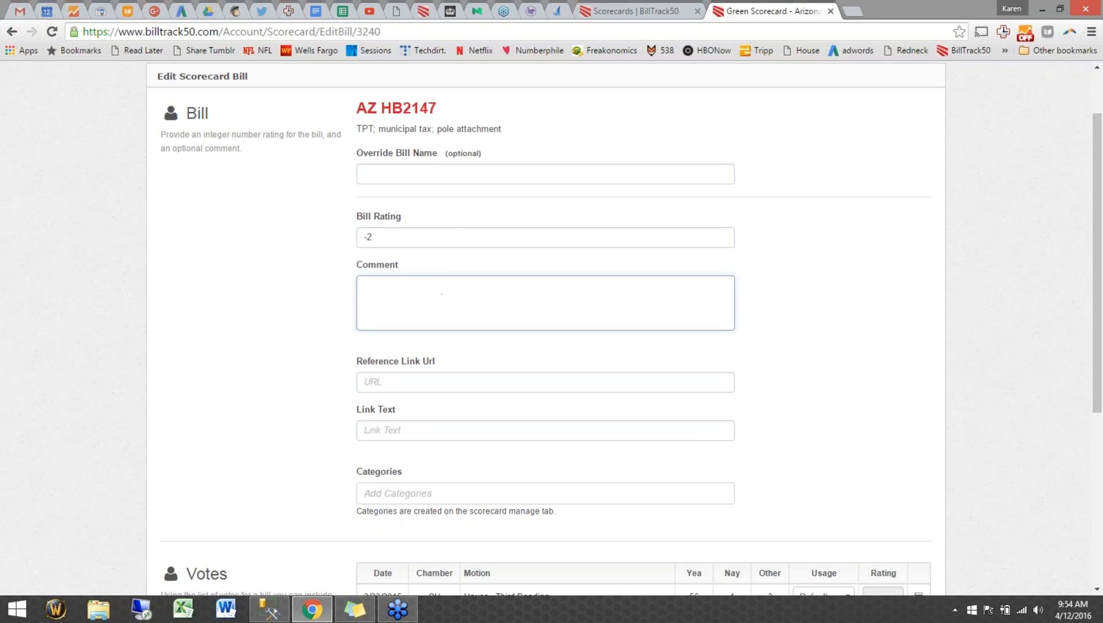
pyautogui.click(421, 387)
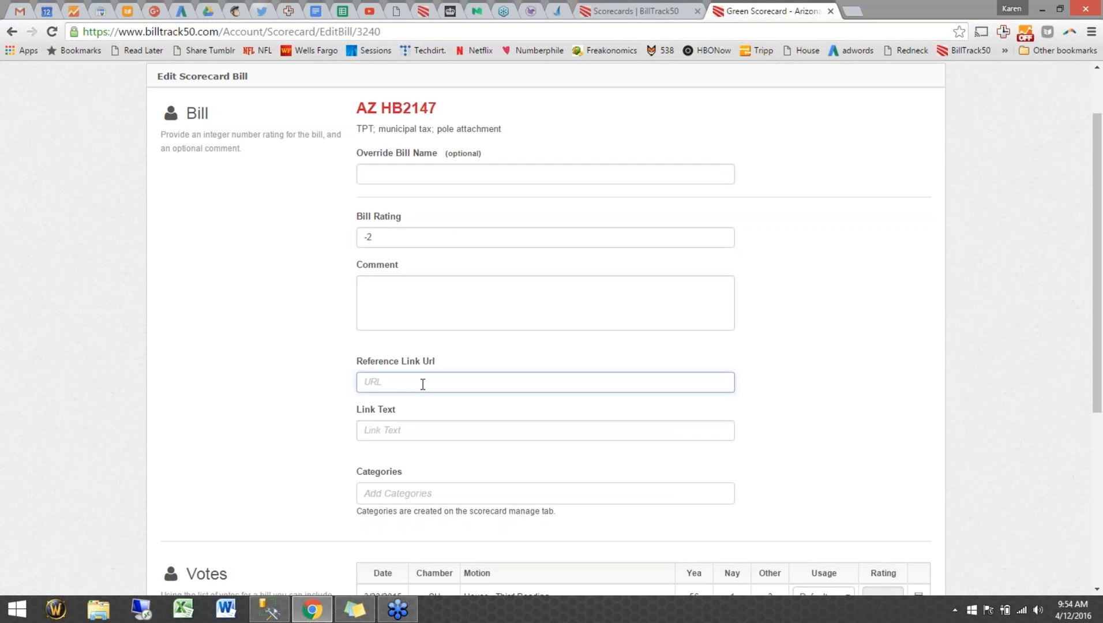
pyautogui.scroll(-1, 422, 385)
pyautogui.click(420, 491)
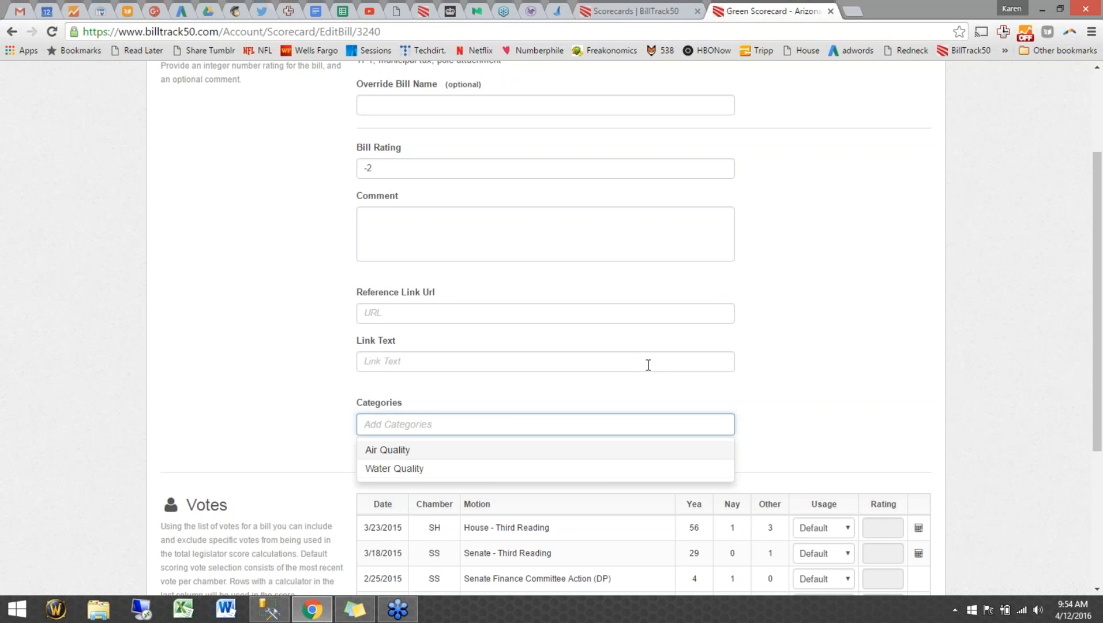
pyautogui.scroll(-3, 648, 365)
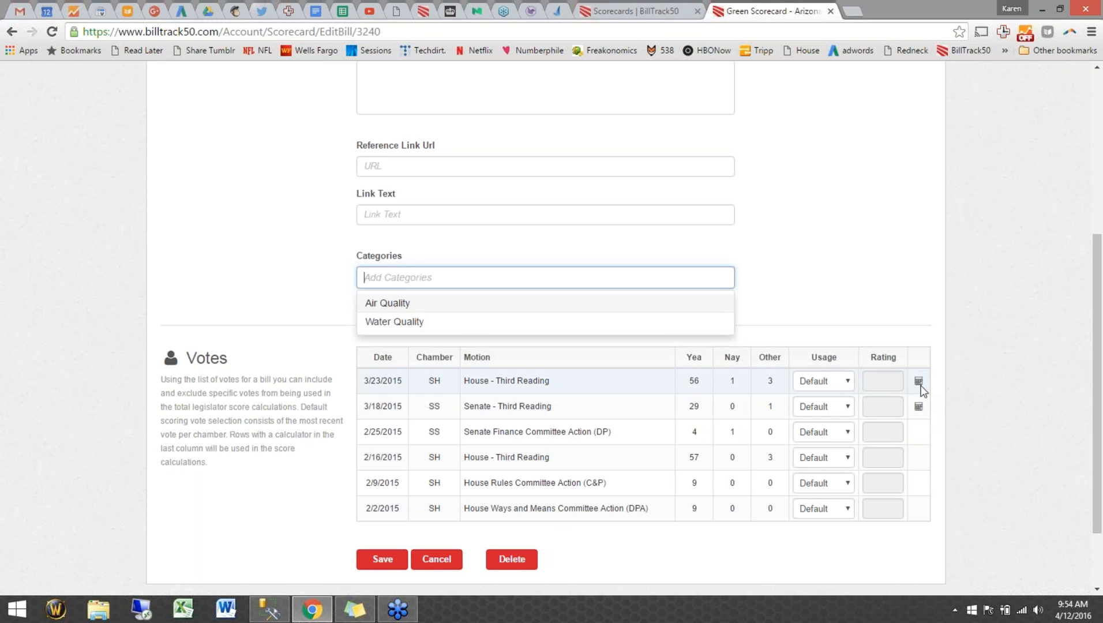
# Try excluding the 3/23/2015 House - Third Reading vote from scoring, and return its usage to Default
pyautogui.click(848, 384)
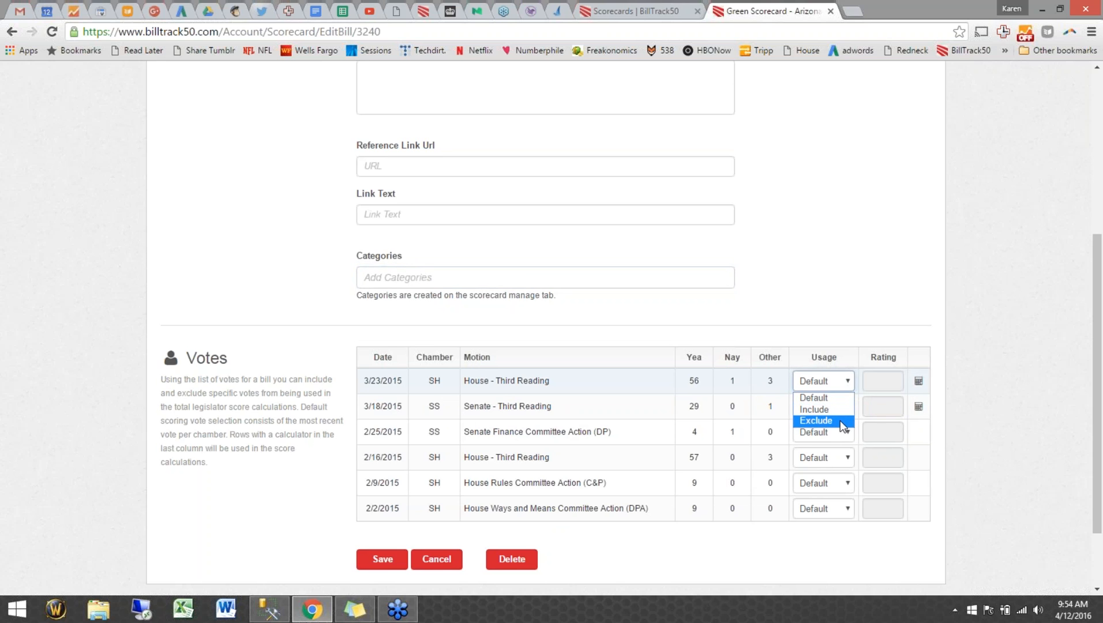
pyautogui.click(849, 385)
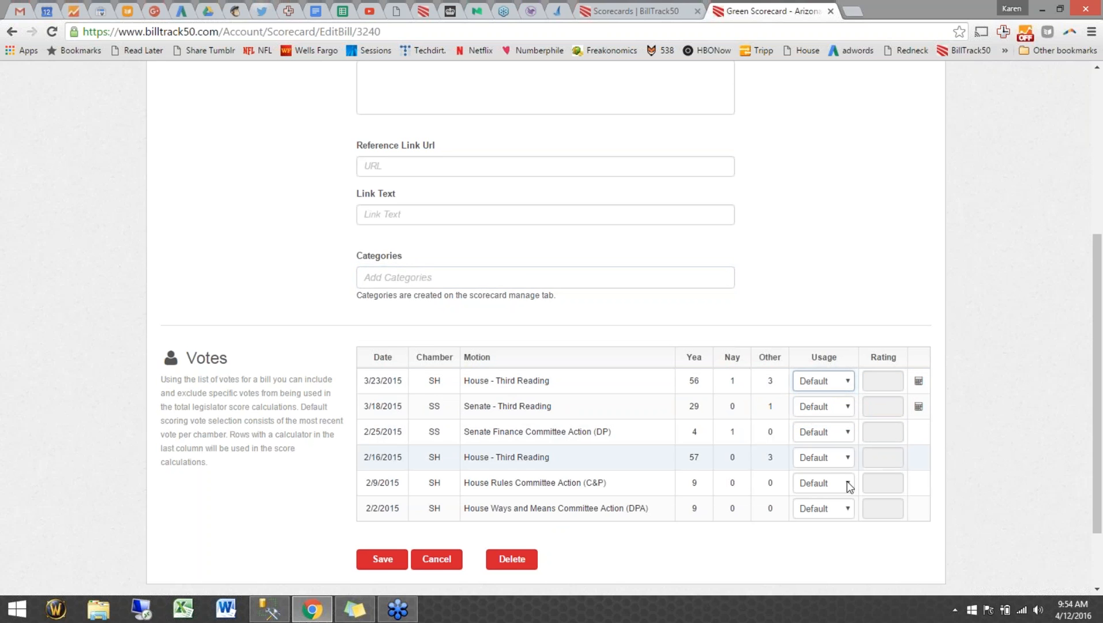
pyautogui.click(847, 385)
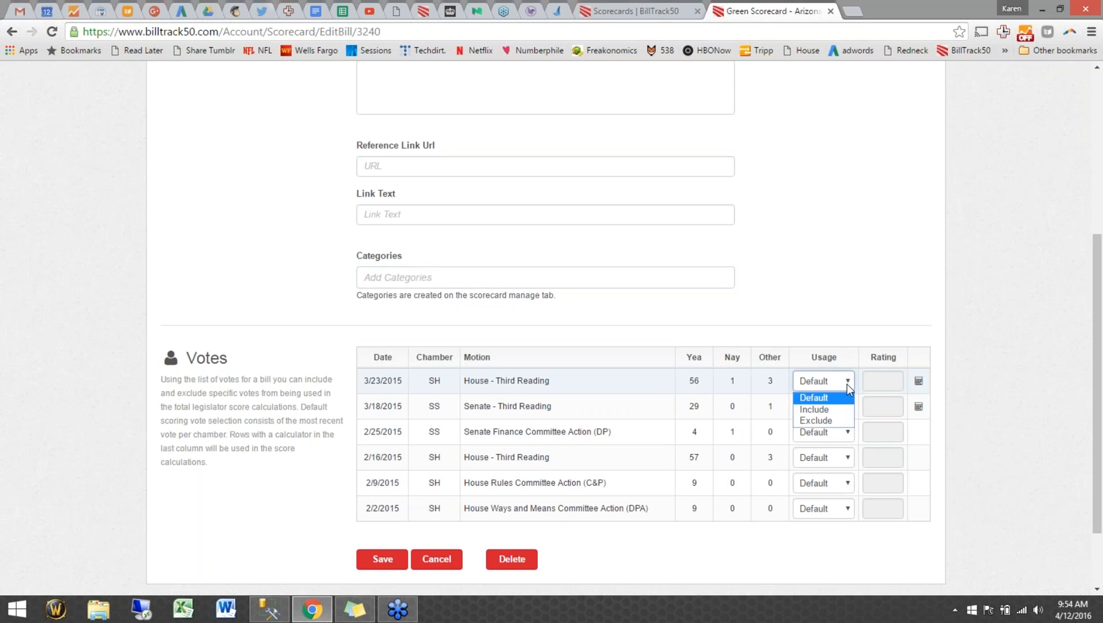
pyautogui.click(834, 419)
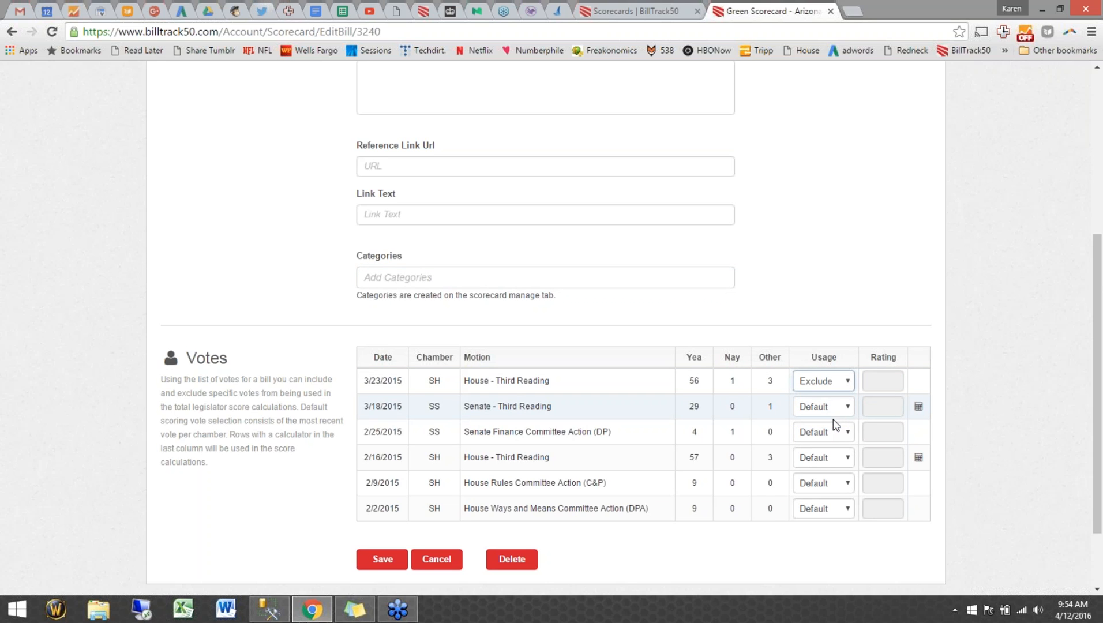
pyautogui.click(850, 383)
pyautogui.click(842, 397)
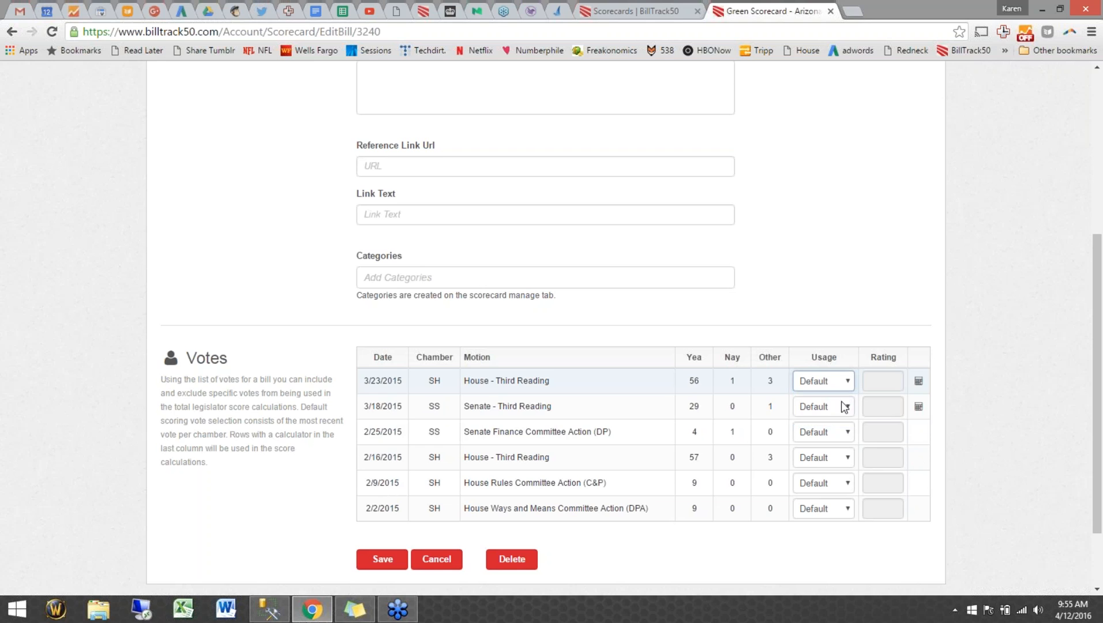
# Try including the 2/25/2015 Senate Finance Committee Action (DP) vote in HB2147's scoring, and leave the bill without saving
pyautogui.click(847, 431)
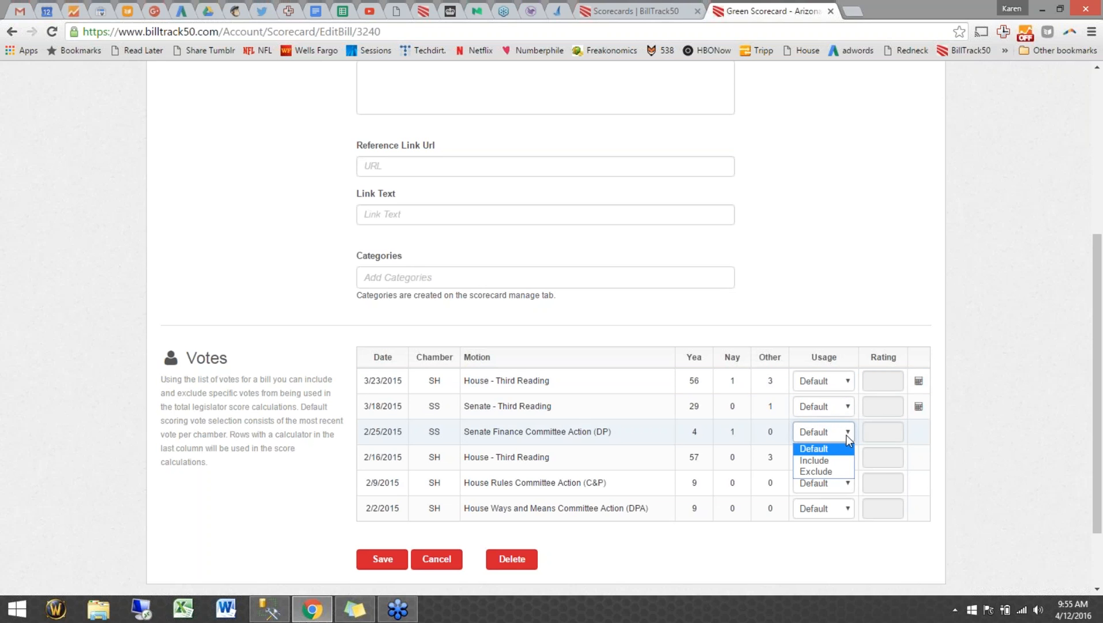
pyautogui.click(833, 459)
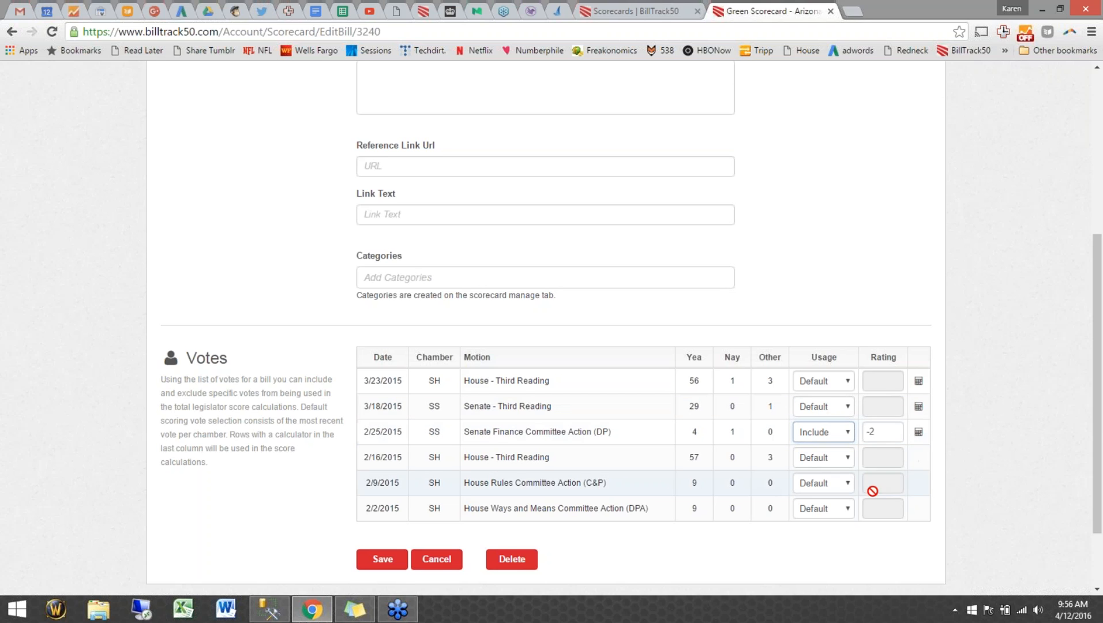
pyautogui.click(446, 563)
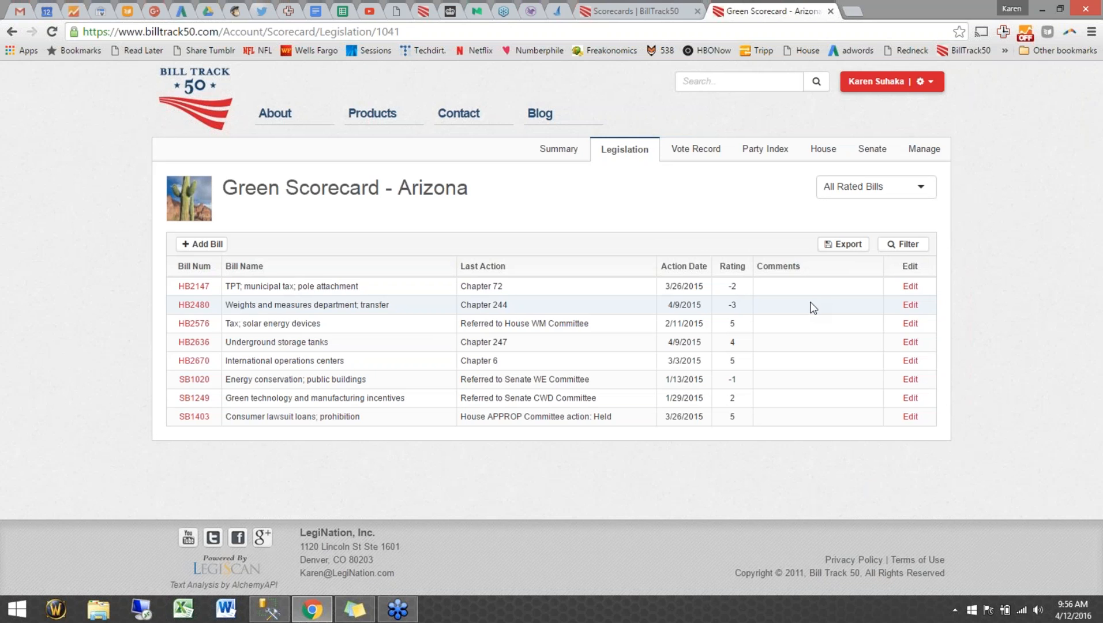
# Open the scorecard details of the Senate legislator for district AZ010 from the scorecard's summary
pyautogui.click(561, 151)
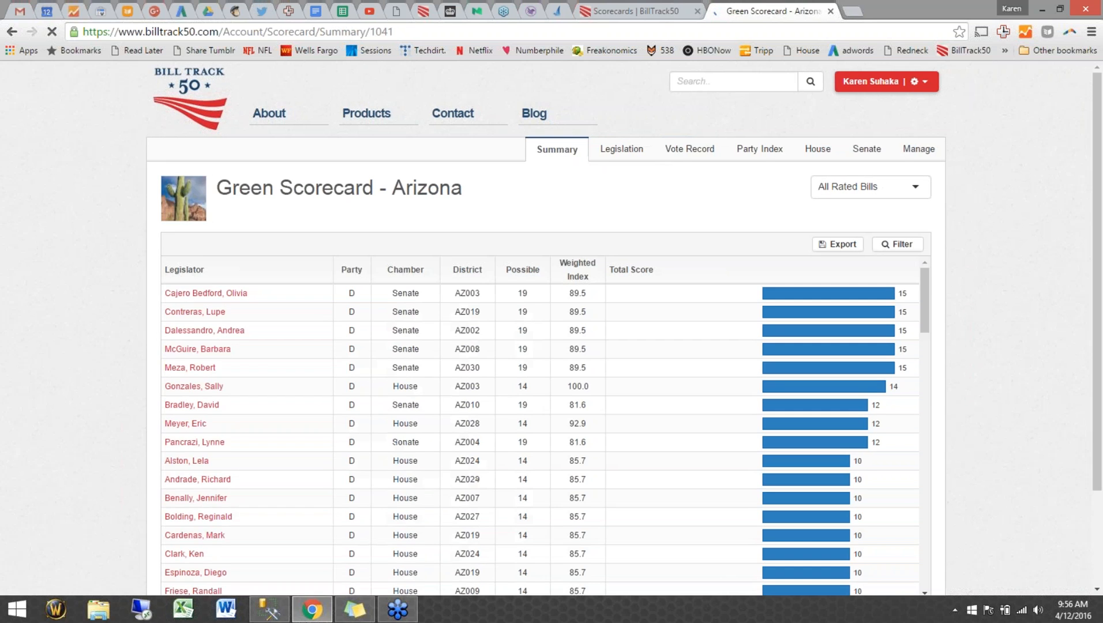
pyautogui.moveTo(925, 284); pyautogui.dragTo(926, 310)
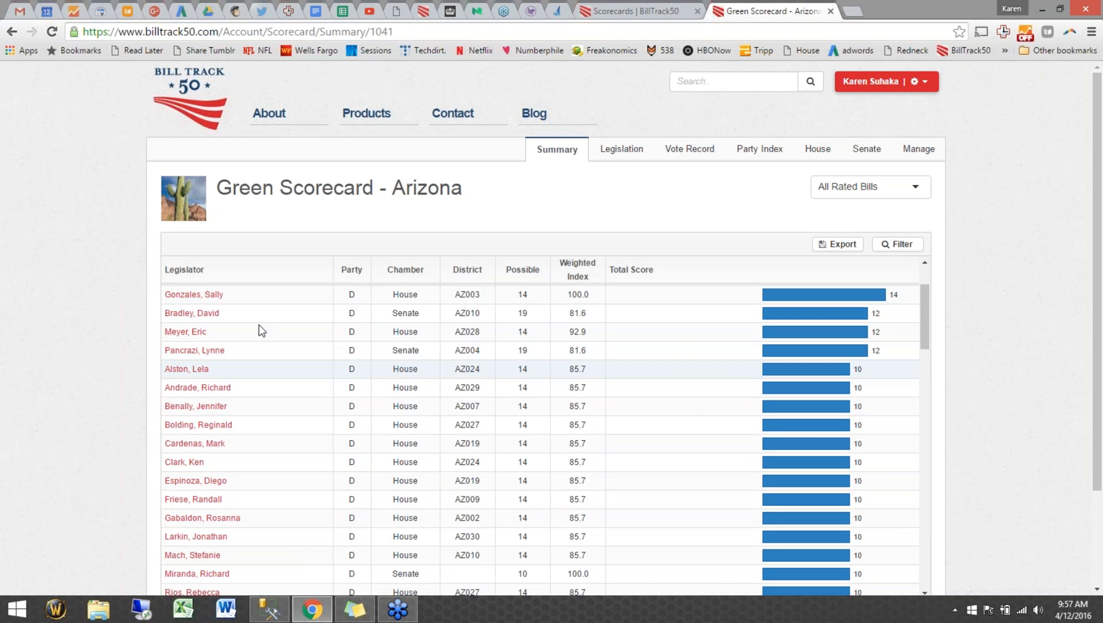
pyautogui.click(211, 319)
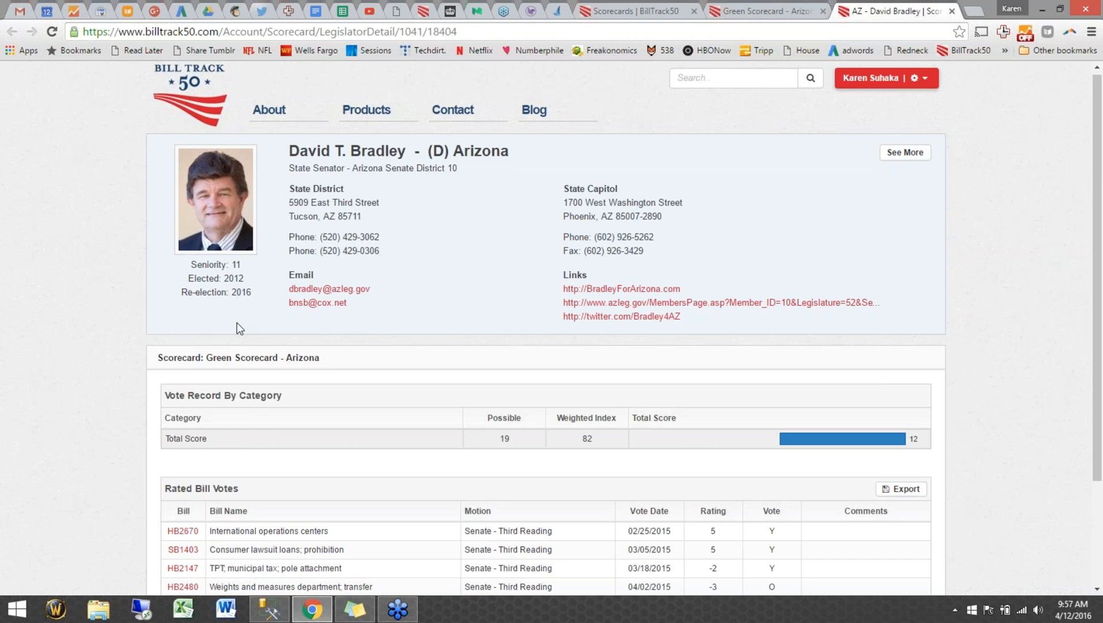
# Review the Arizona senator's vote record by category and rated bill votes, and close the legislator's detail page
pyautogui.scroll(-3, 237, 324)
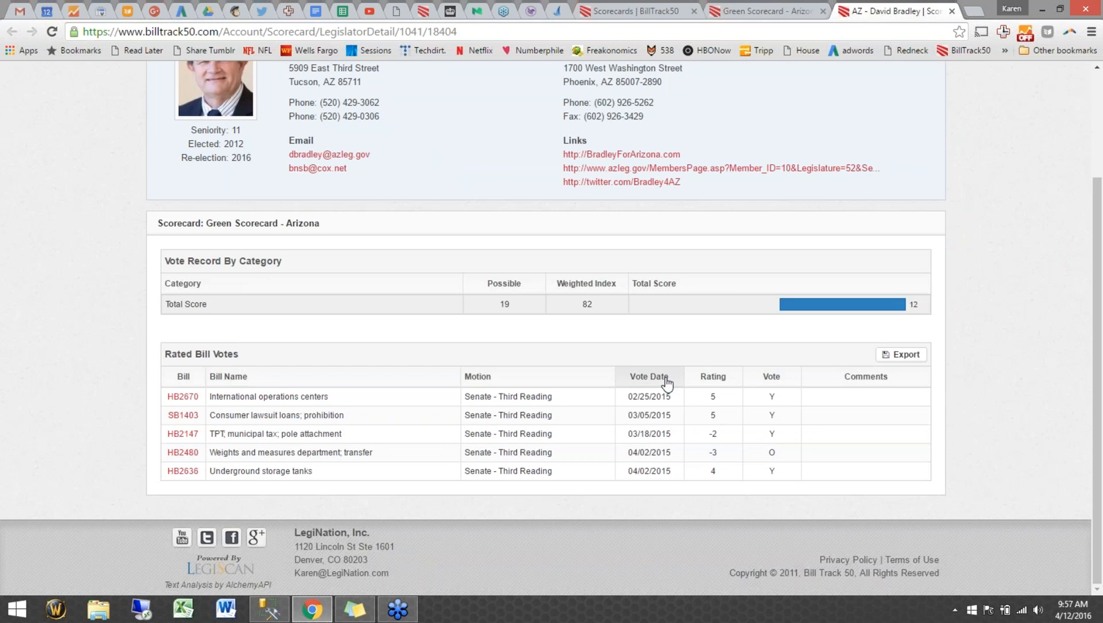
pyautogui.scroll(5, 668, 382)
pyautogui.click(952, 11)
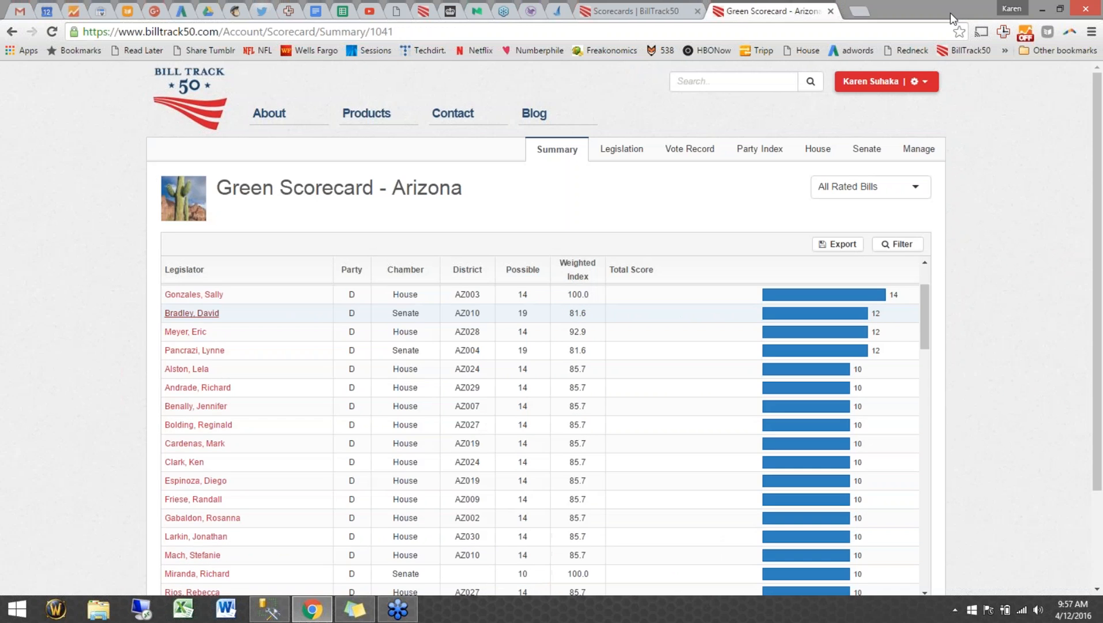
# Switch to the Idaho Freedom Foundation's Freedom Index page and look through the legislator summary of its embedded scorecard
pyautogui.click(532, 11)
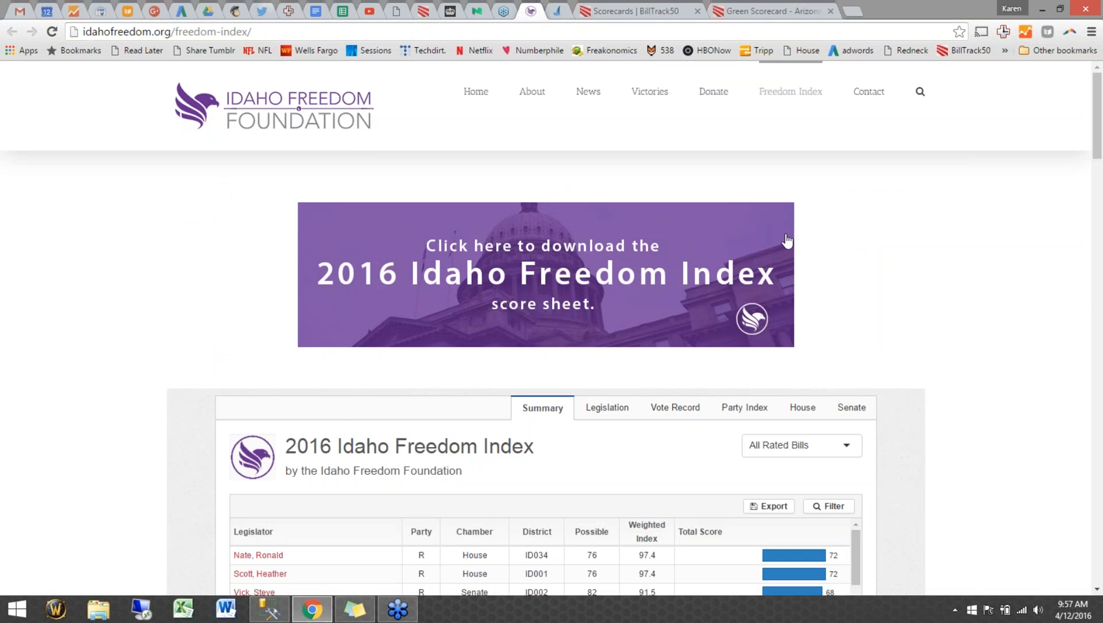
pyautogui.scroll(-3, 982, 324)
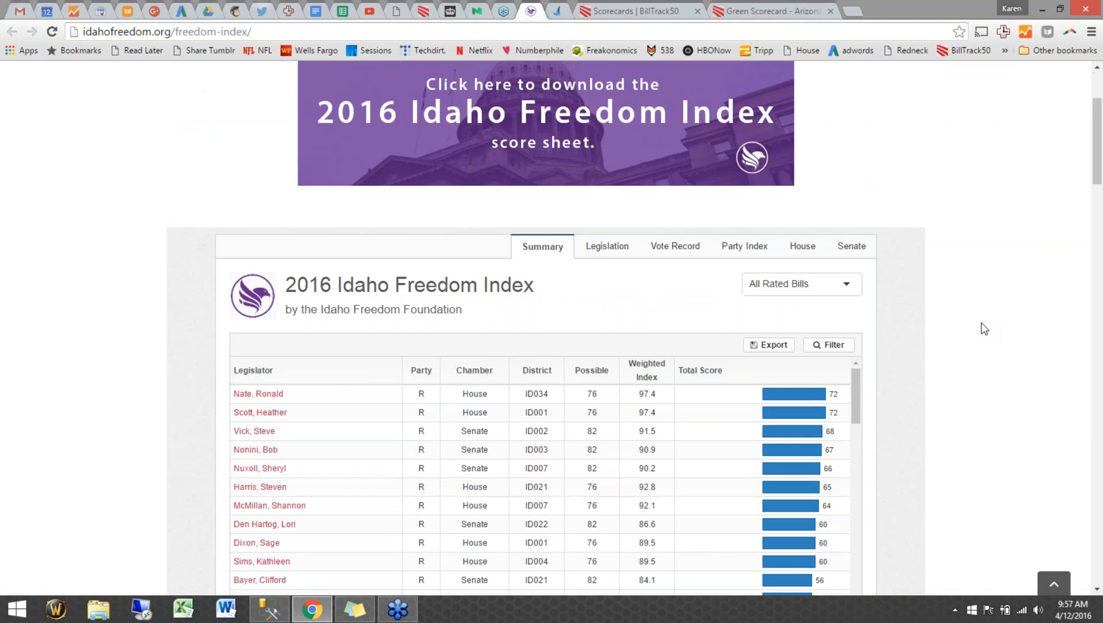
pyautogui.scroll(-1, 985, 329)
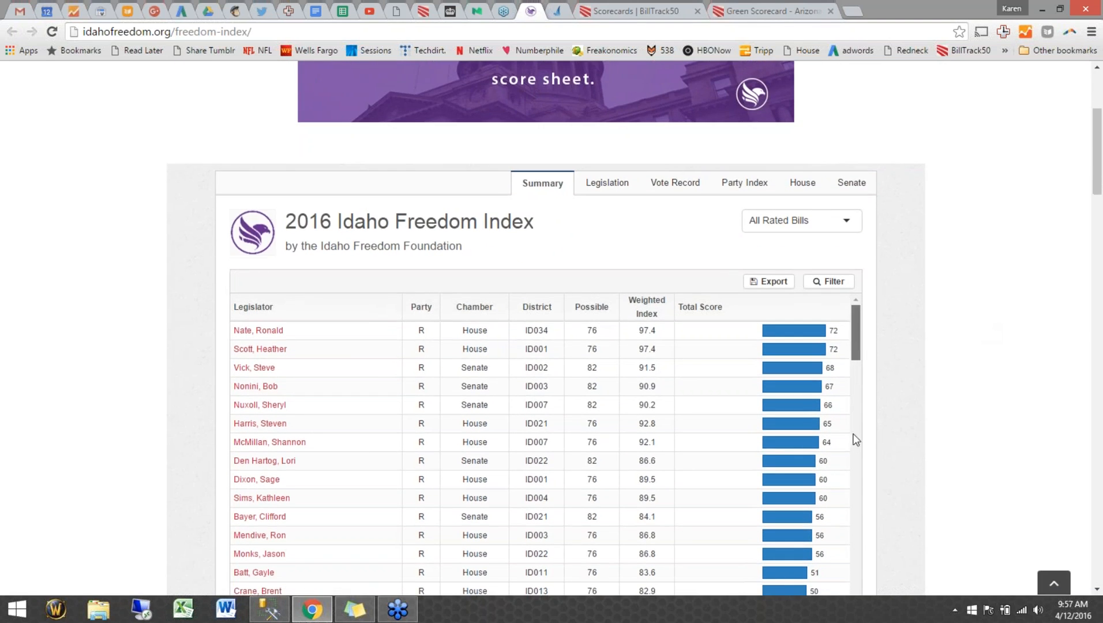
pyautogui.scroll(-15, 856, 439)
pyautogui.scroll(15, 853, 537)
# Show the Idaho scorecard's rated legislation, read the full analysis of bill H0331, and close the analysis page
pyautogui.click(621, 188)
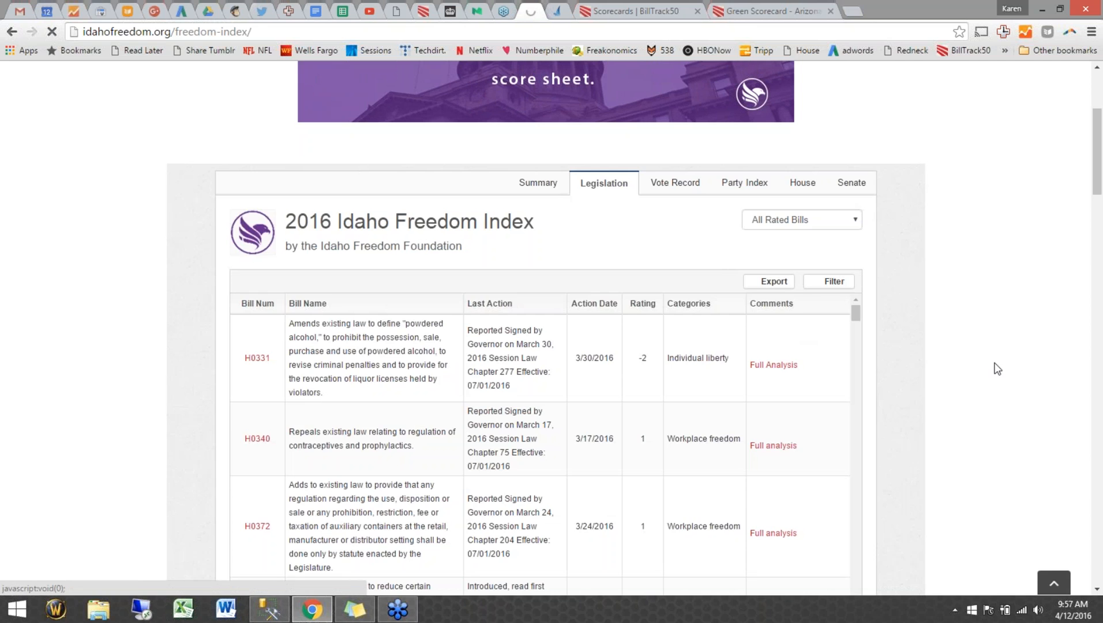
pyautogui.scroll(-1, 998, 369)
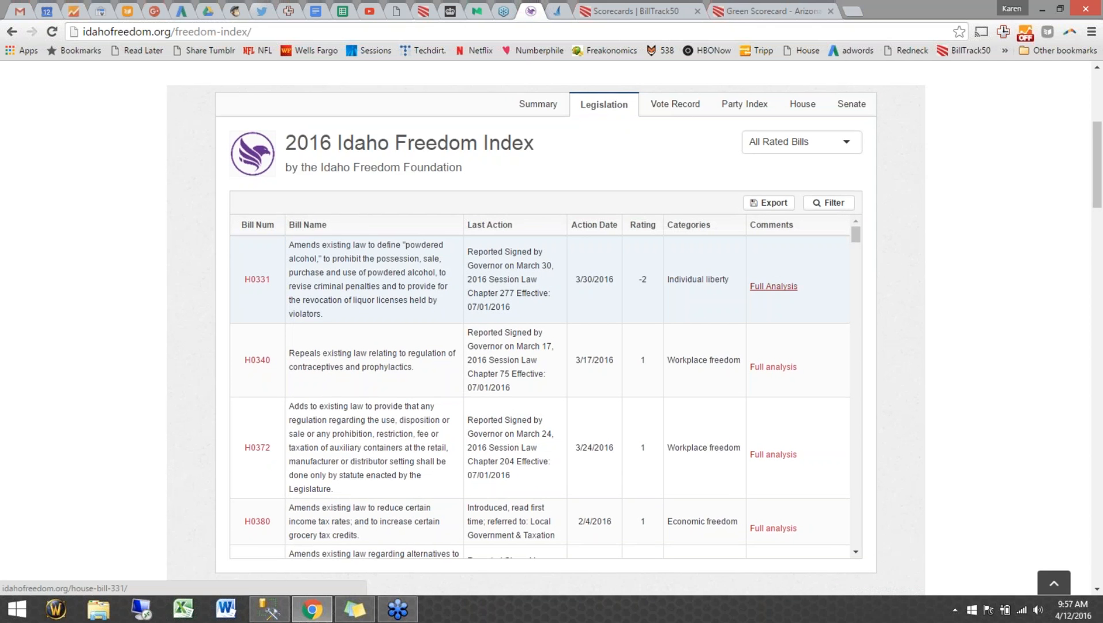
pyautogui.click(773, 286)
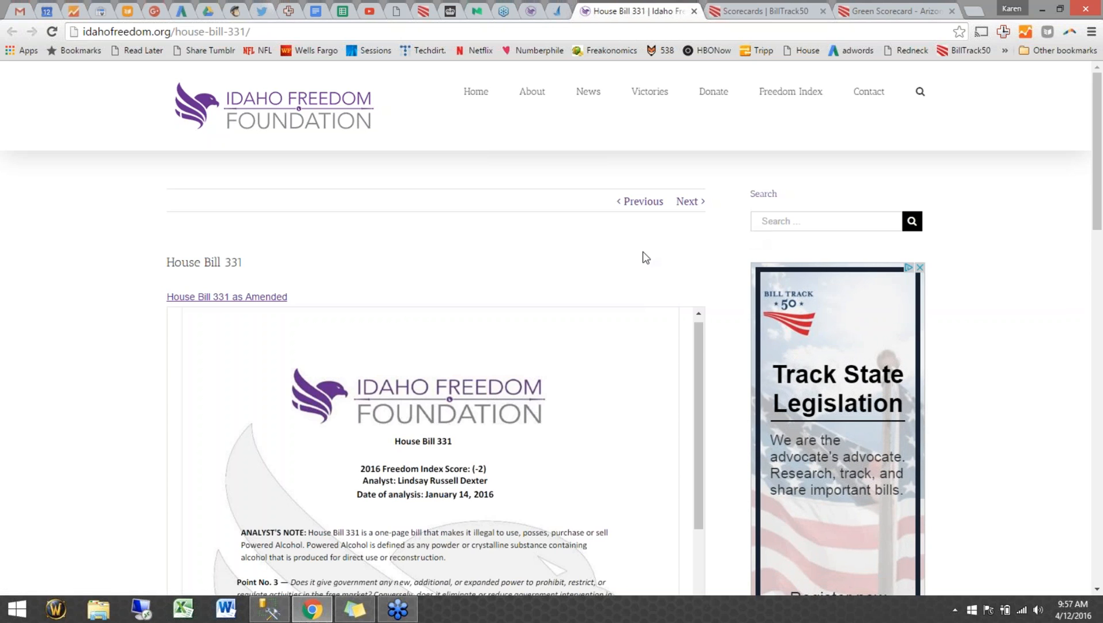
pyautogui.scroll(-1, 641, 256)
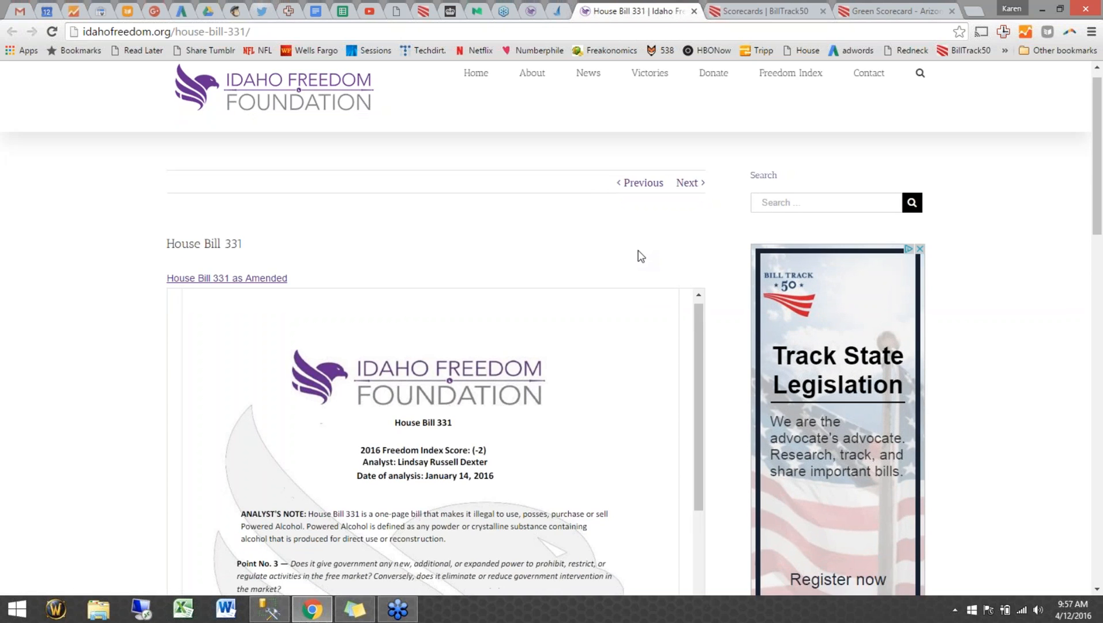
pyautogui.scroll(-3, 640, 255)
pyautogui.moveTo(699, 208); pyautogui.dragTo(701, 234)
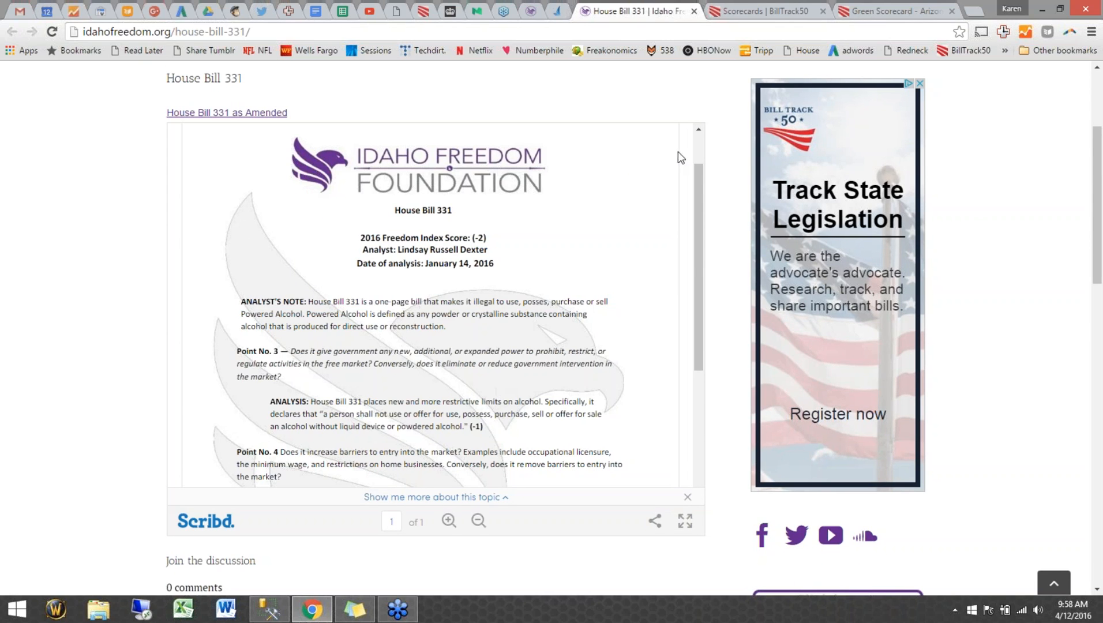
pyautogui.click(695, 11)
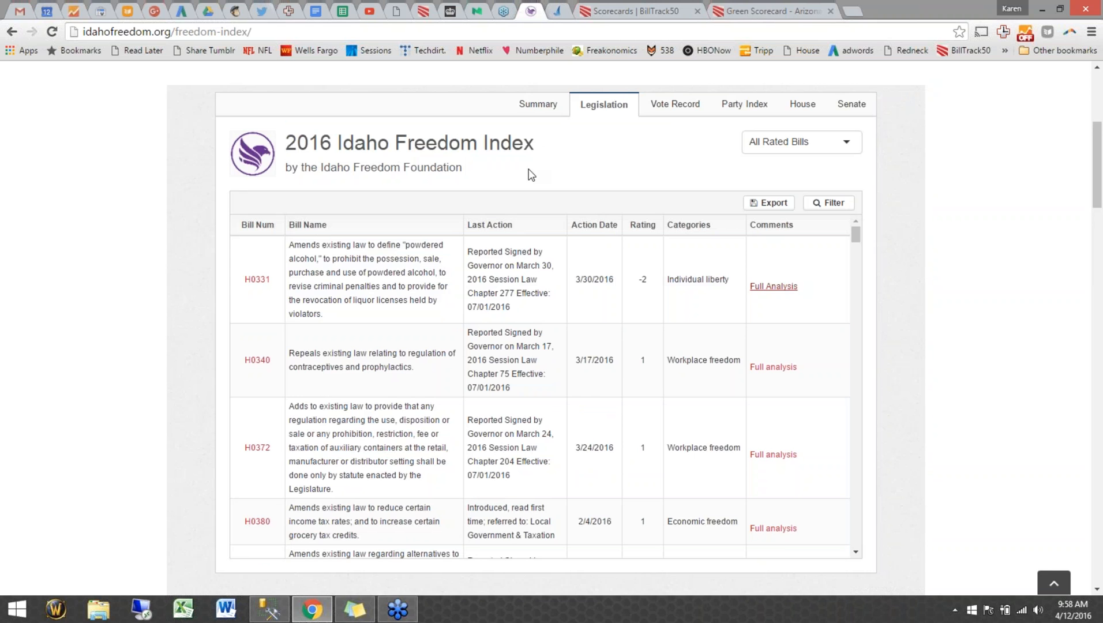
# Return to the Idaho scorecard's summary and open the details of the House legislator for district ID034
pyautogui.scroll(4, 532, 175)
pyautogui.click(537, 348)
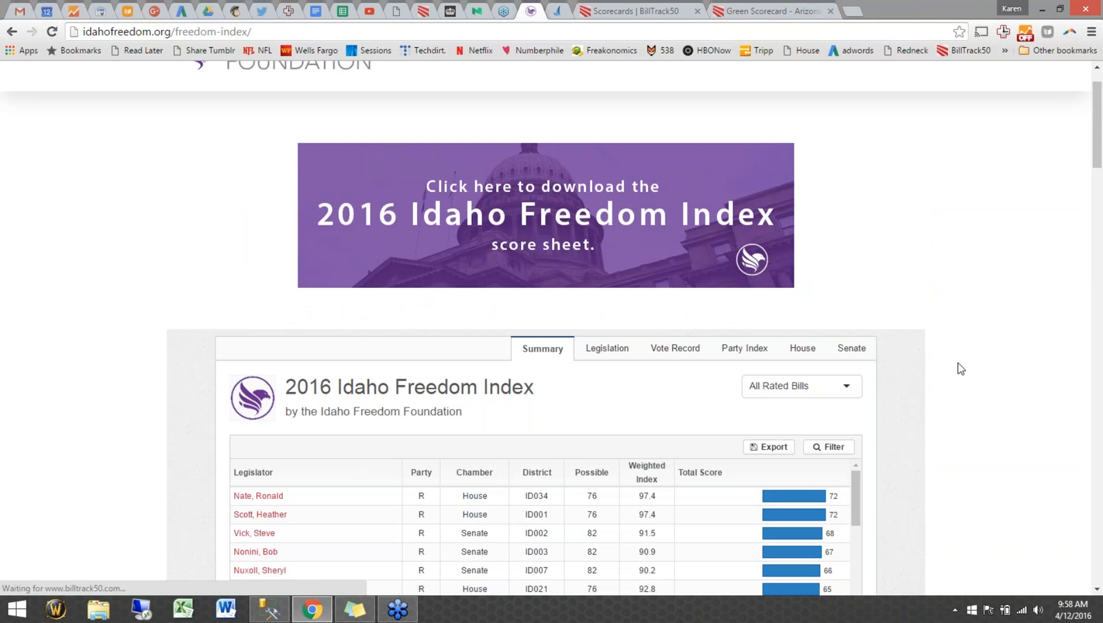
pyautogui.scroll(-3, 958, 369)
pyautogui.click(259, 177)
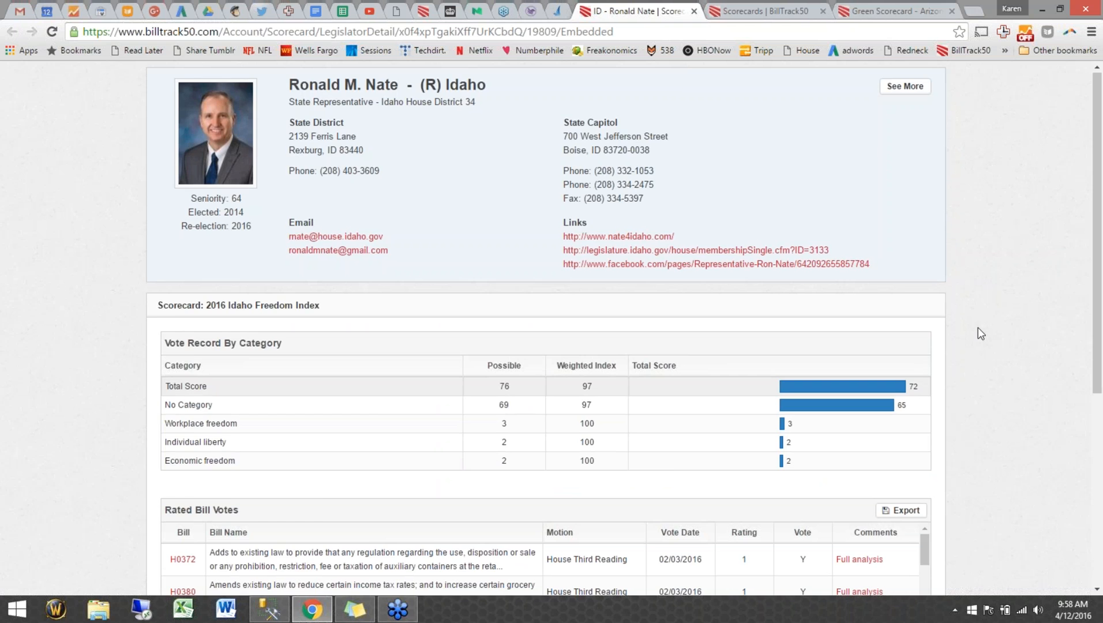
# Examine the Idaho representative's category scores, rated bill votes and contact information, and close the detail page
pyautogui.scroll(-1, 981, 333)
pyautogui.scroll(-1, 978, 329)
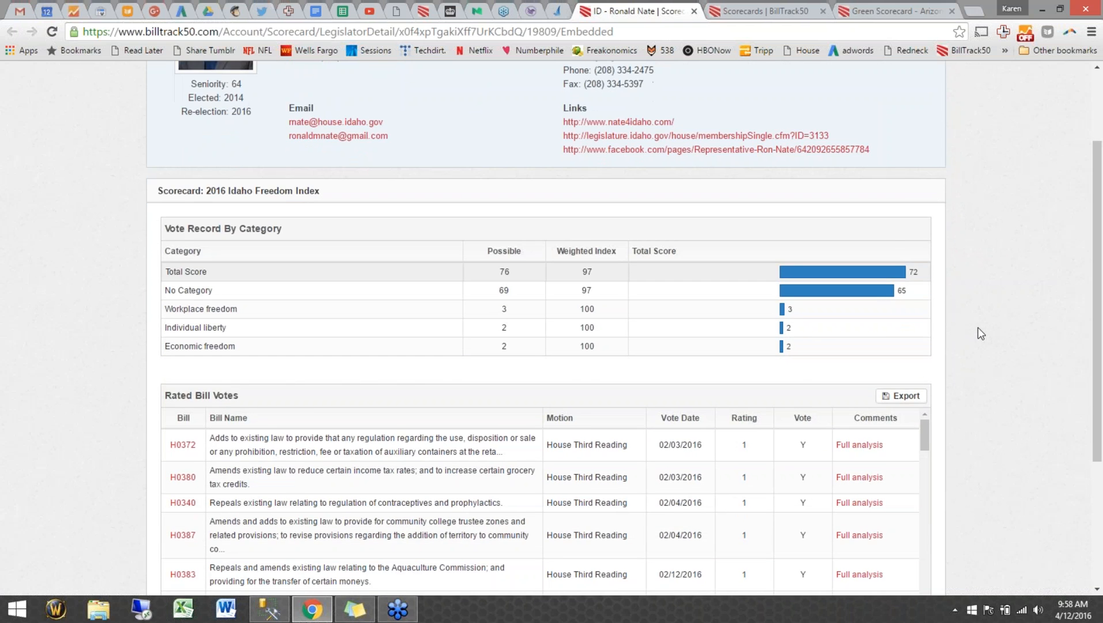
pyautogui.scroll(-2, 1002, 284)
pyautogui.moveTo(921, 232); pyautogui.dragTo(923, 354)
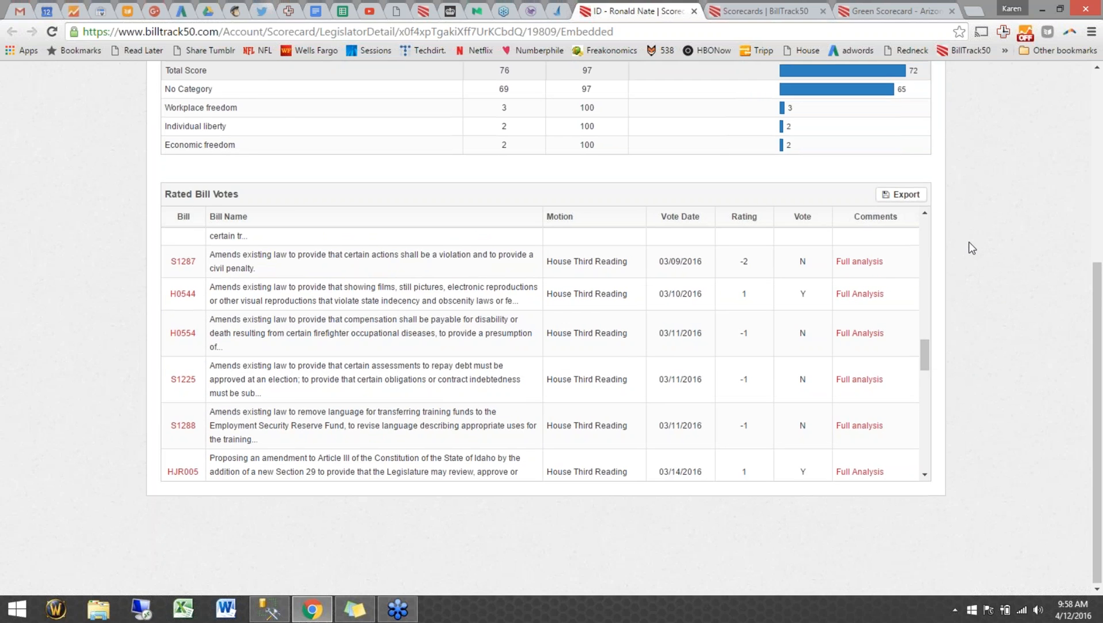
pyautogui.scroll(2, 969, 243)
pyautogui.scroll(3, 969, 242)
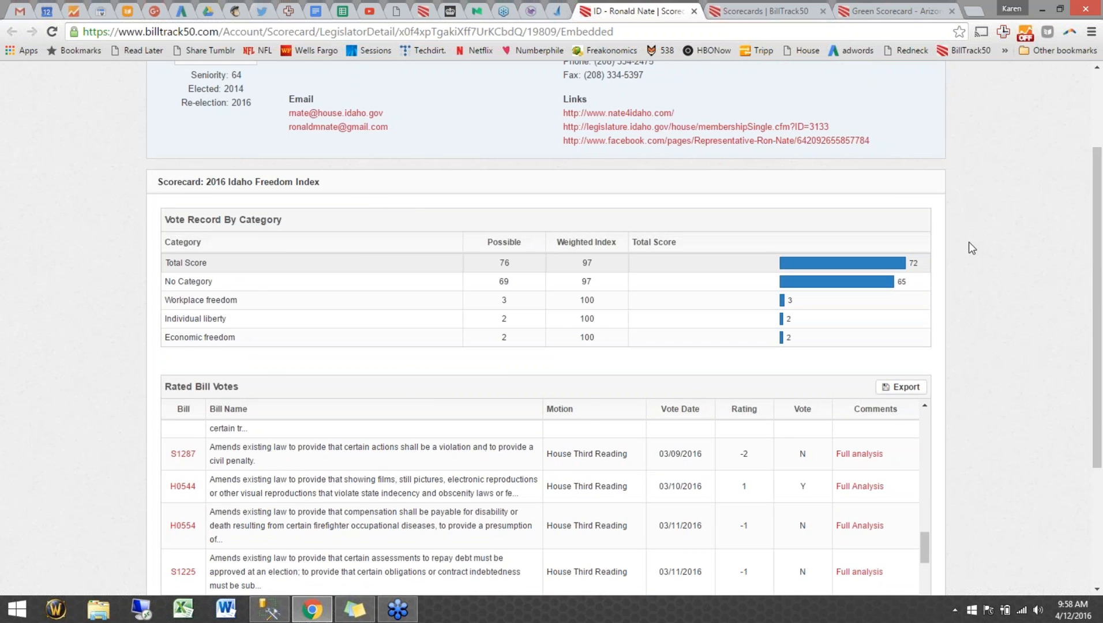
pyautogui.scroll(1, 969, 242)
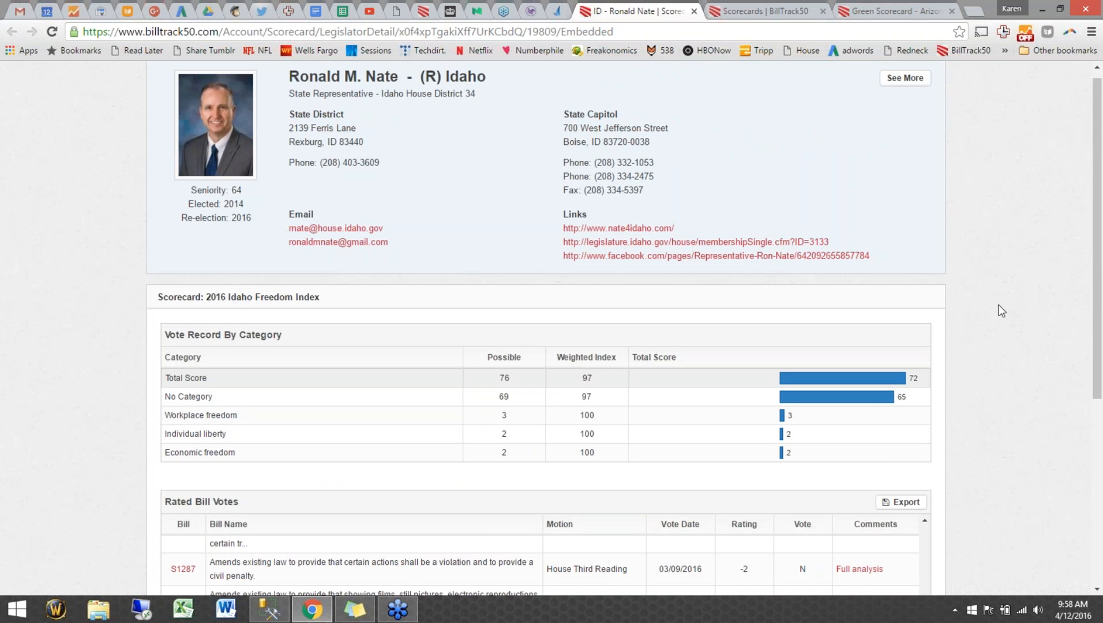
pyautogui.scroll(-2, 999, 304)
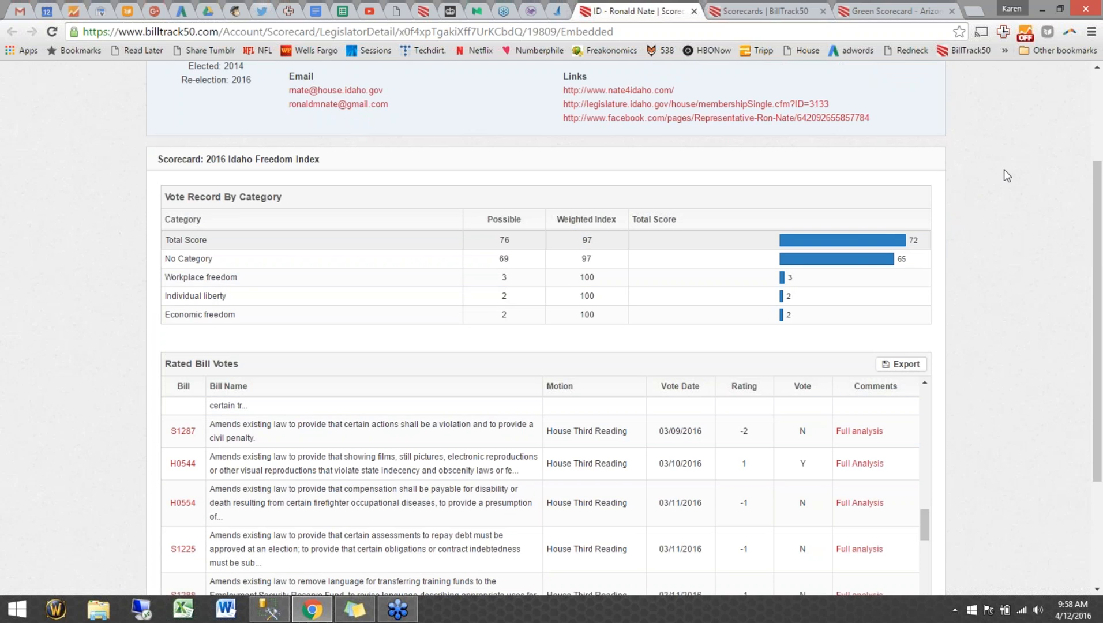
pyautogui.scroll(3, 1007, 176)
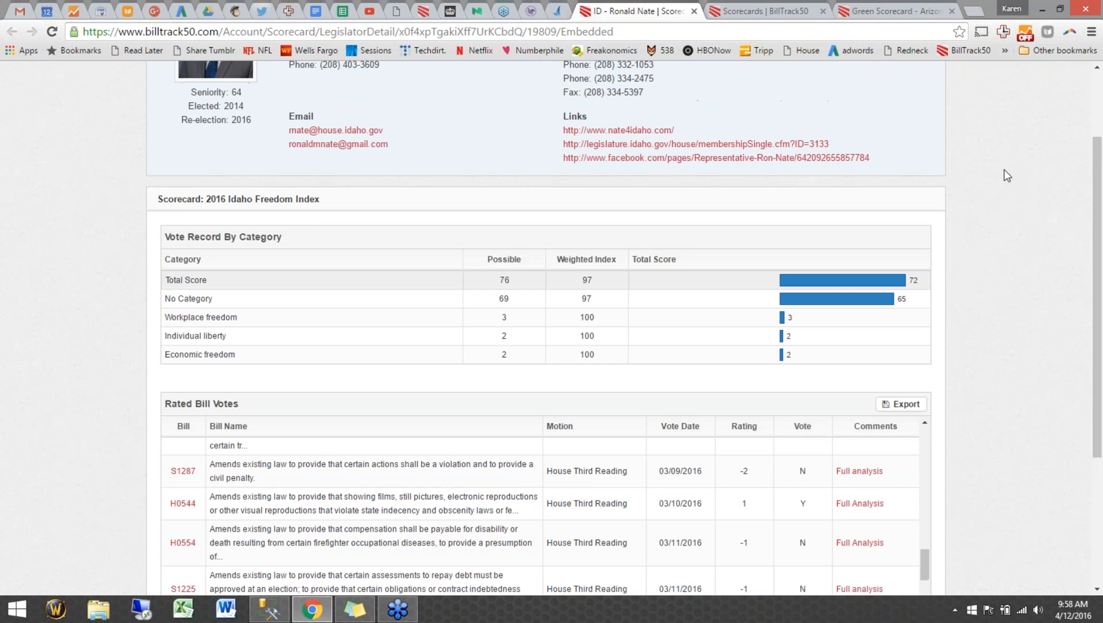
pyautogui.click(694, 12)
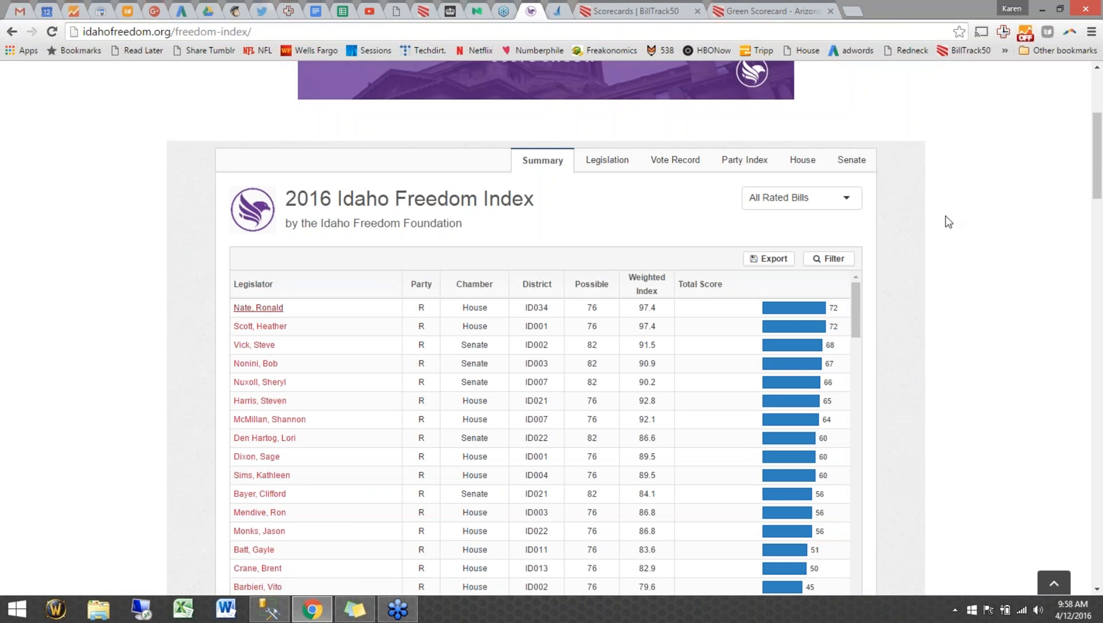
# View the embedded Idaho scorecard's list of rated legislation, followed by its vote record for each legislator
pyautogui.scroll(4, 948, 222)
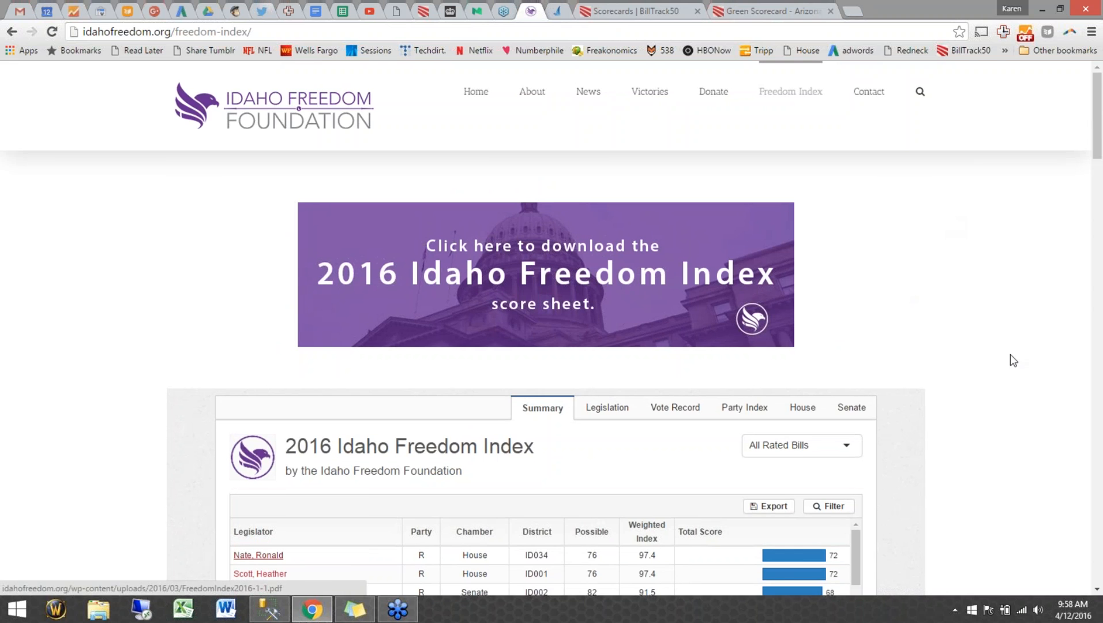
pyautogui.scroll(-2, 1011, 355)
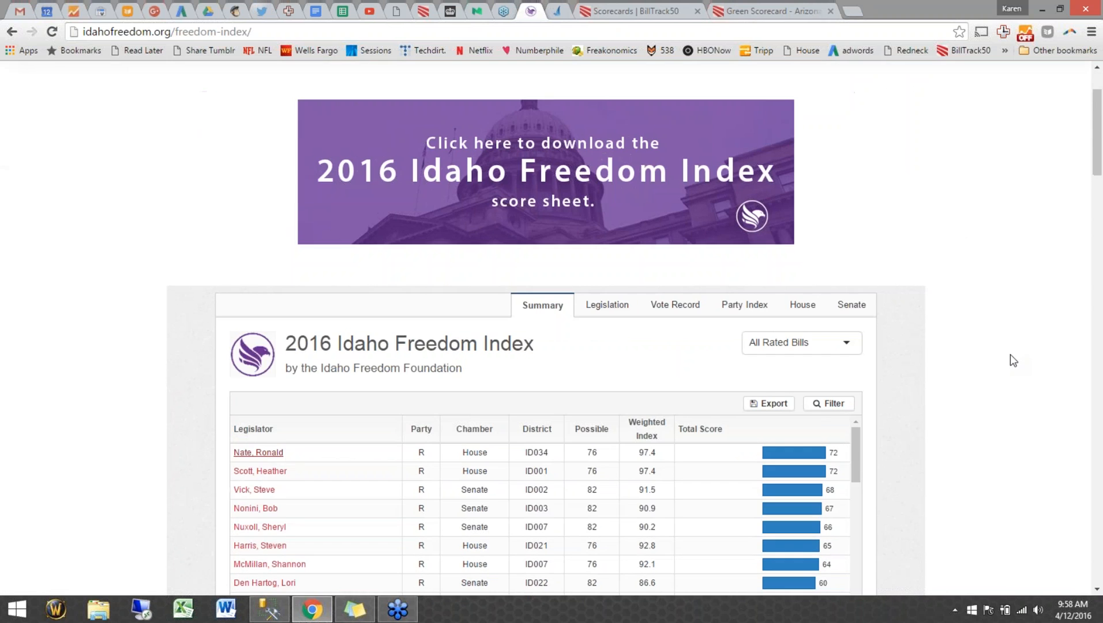
pyautogui.scroll(-1, 1011, 361)
pyautogui.scroll(-1, 1011, 354)
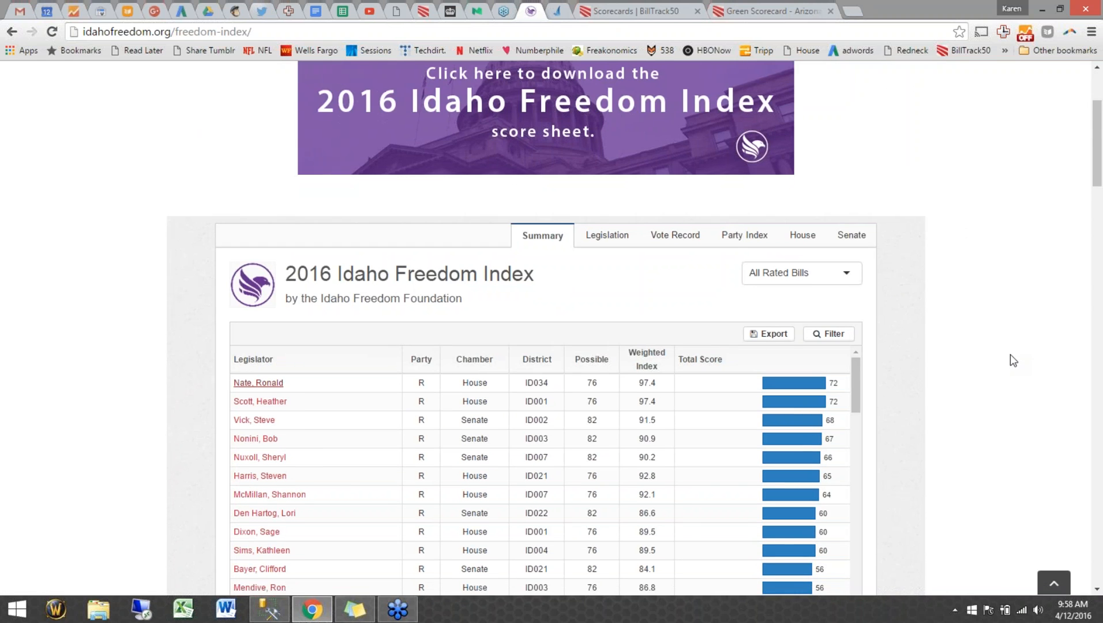
pyautogui.click(258, 339)
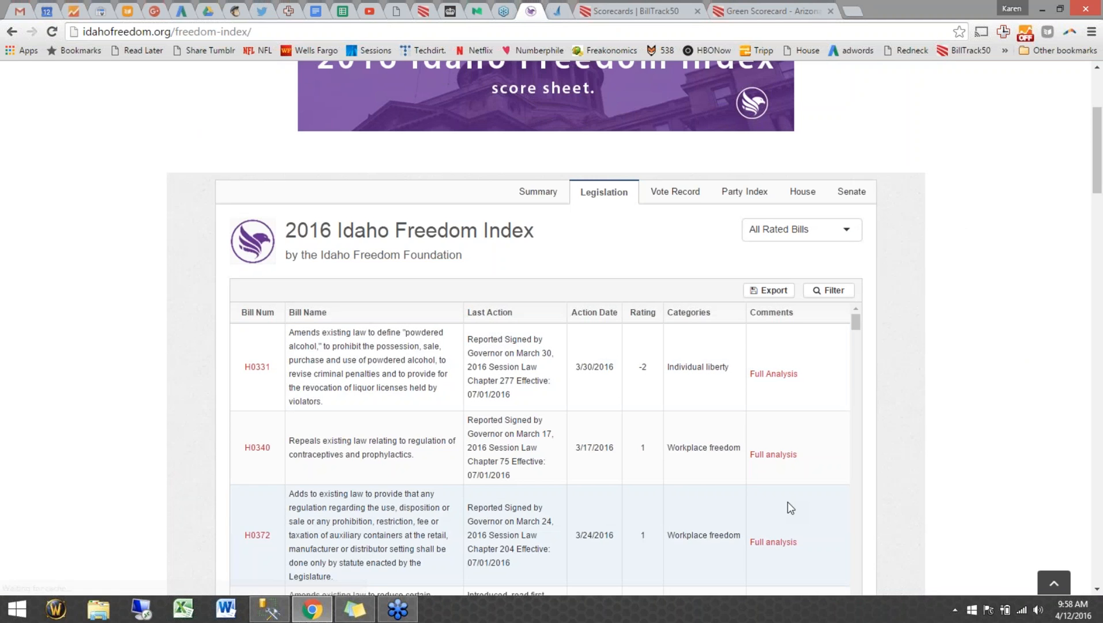
pyautogui.click(667, 205)
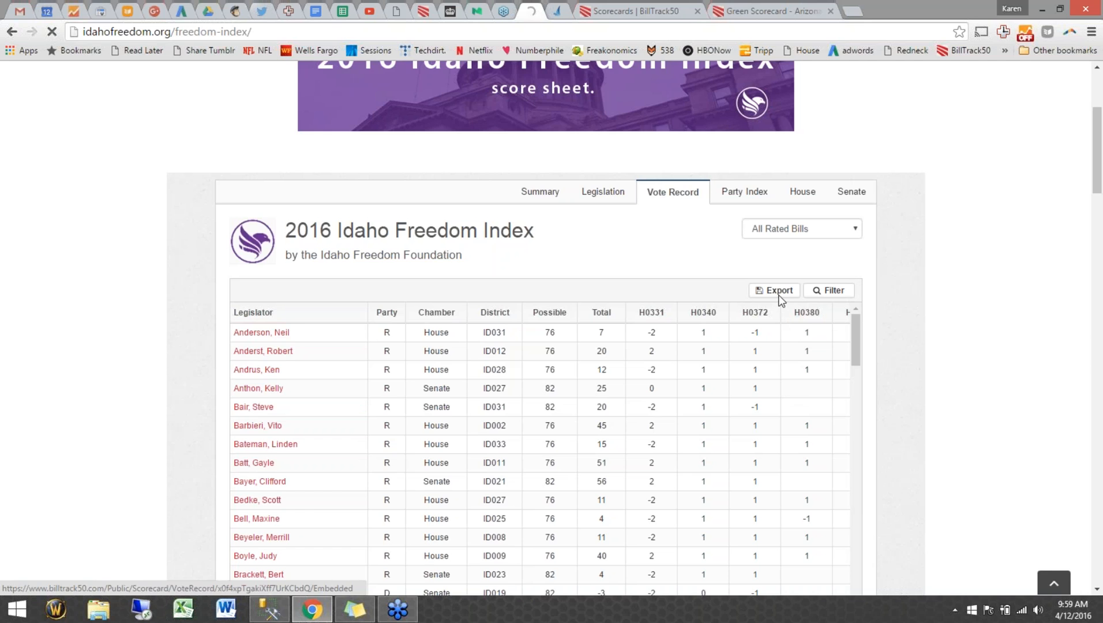
# Display the Idaho scorecard's Party Index and examine the bar chart of legislators' scores by party
pyautogui.click(743, 191)
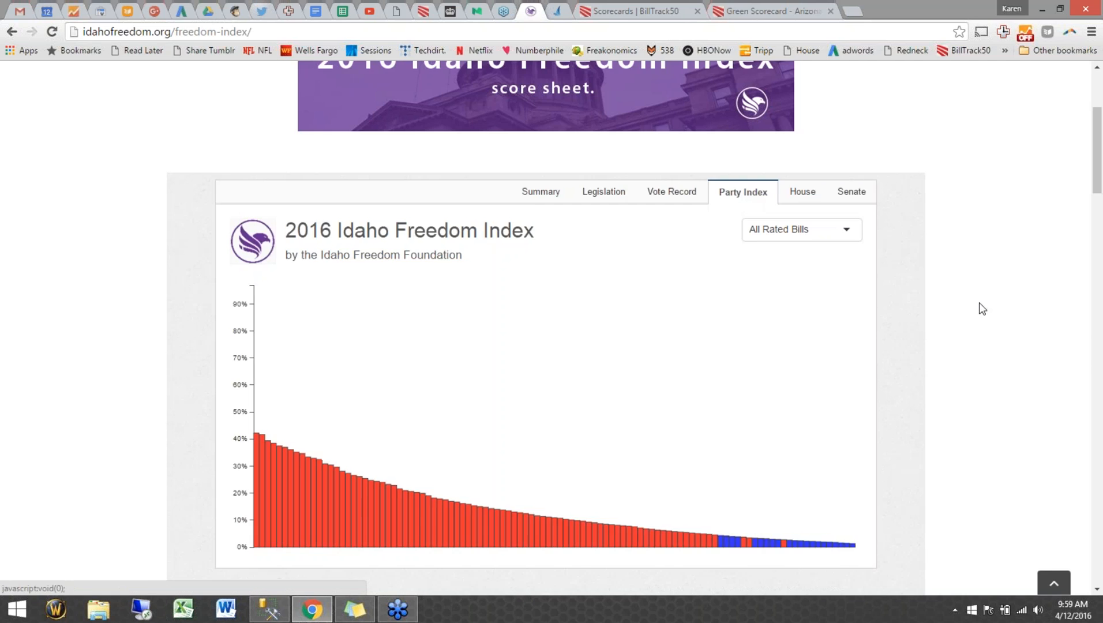
pyautogui.scroll(-1, 1018, 346)
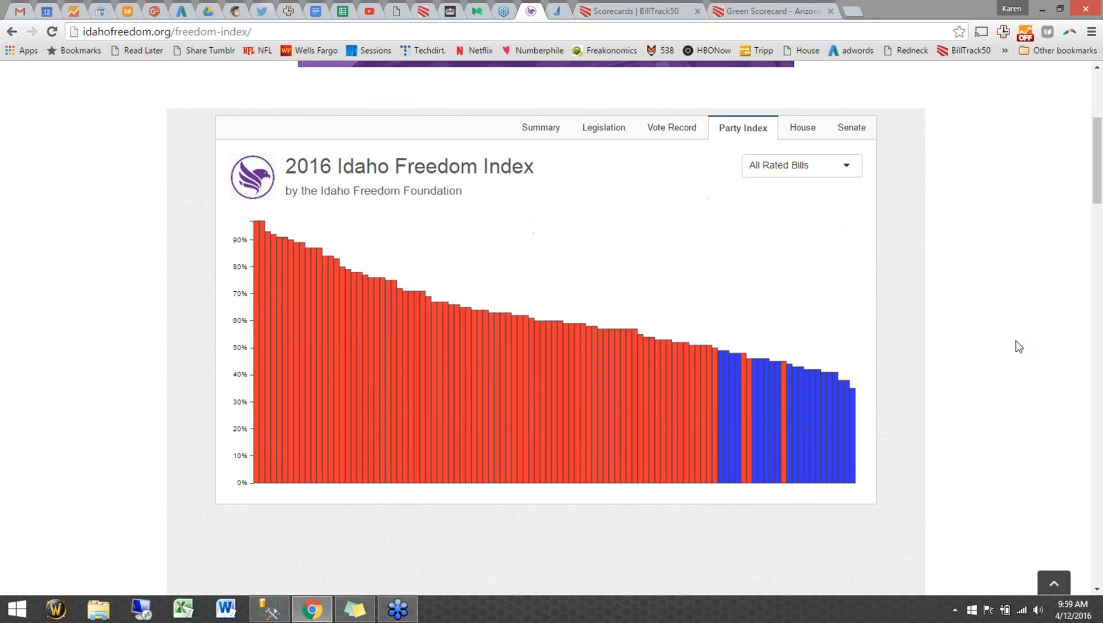
pyautogui.scroll(1, 1014, 344)
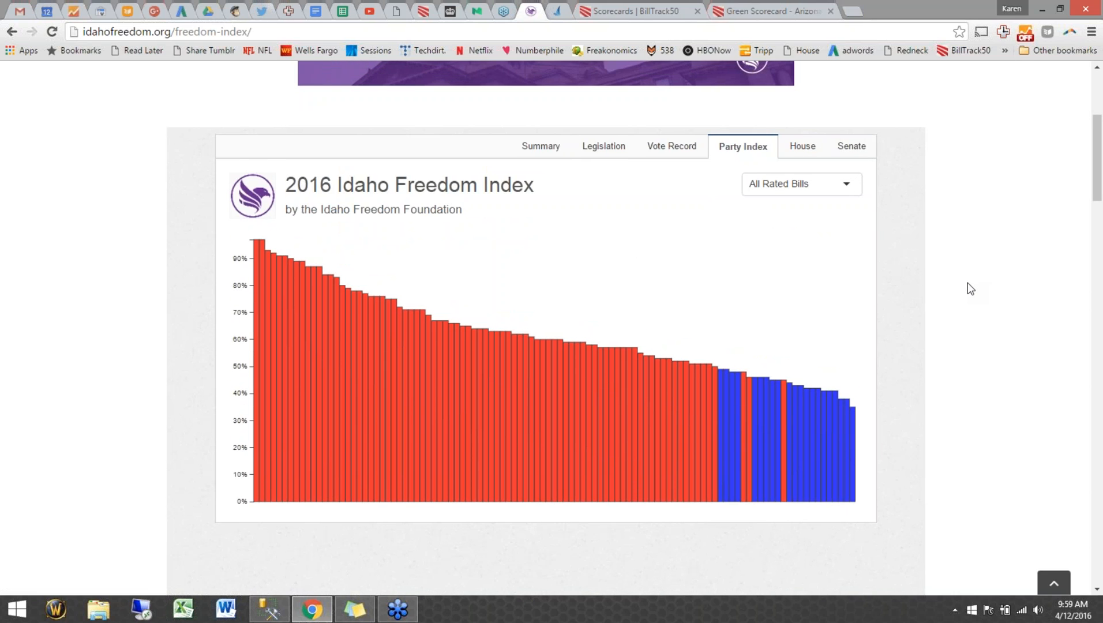
pyautogui.scroll(1, 967, 288)
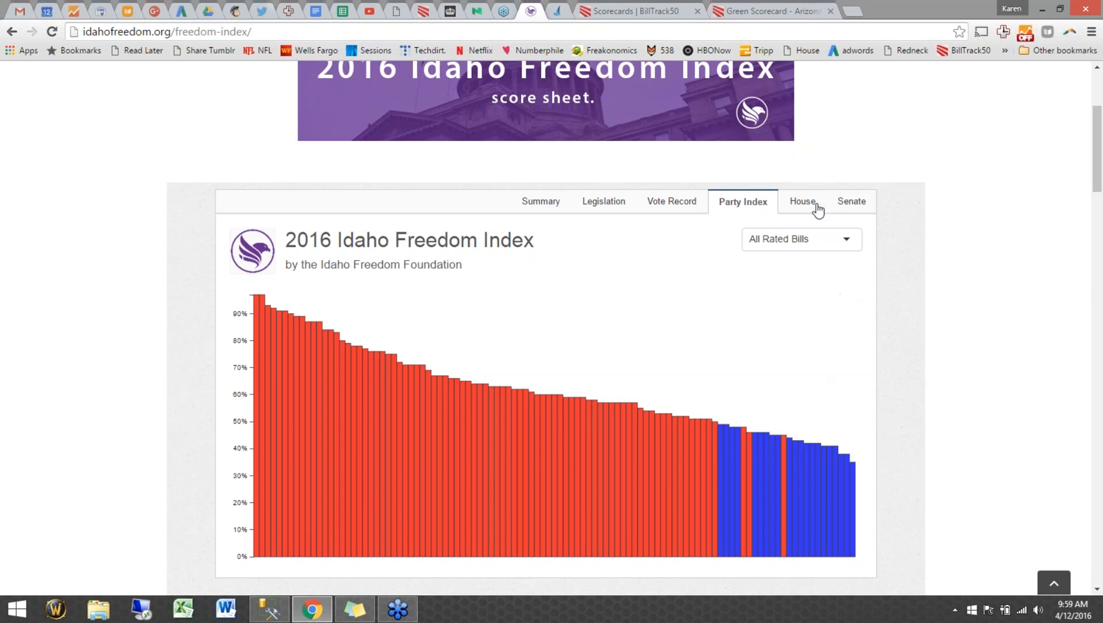
# Examine the Idaho scorecard's House party statistics and district map, and return to the legislator summary
pyautogui.click(804, 202)
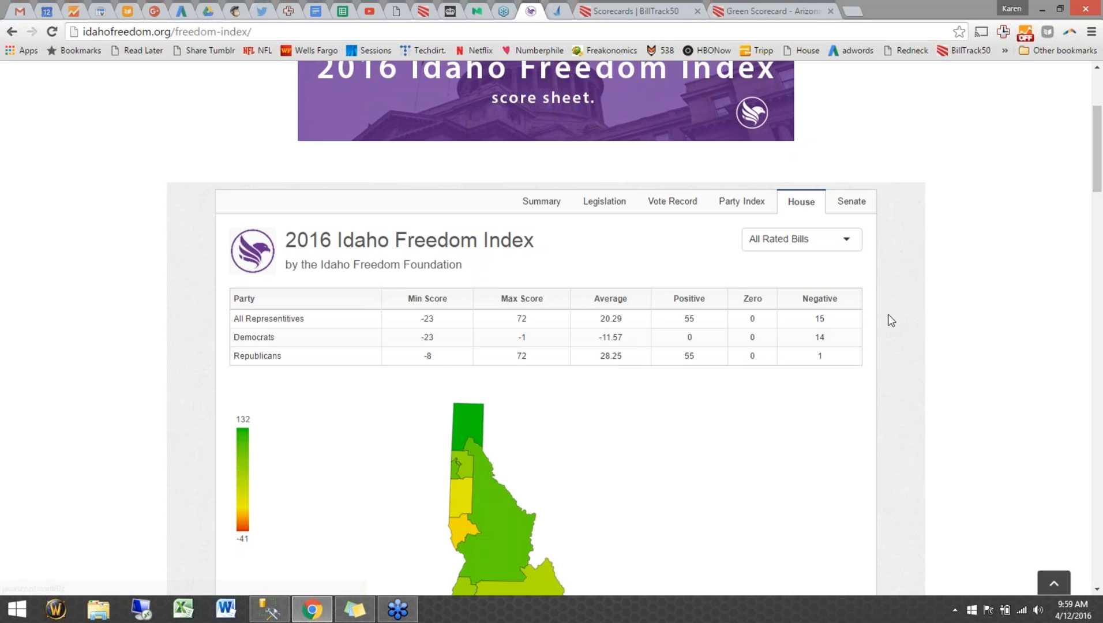
pyautogui.scroll(-4, 891, 321)
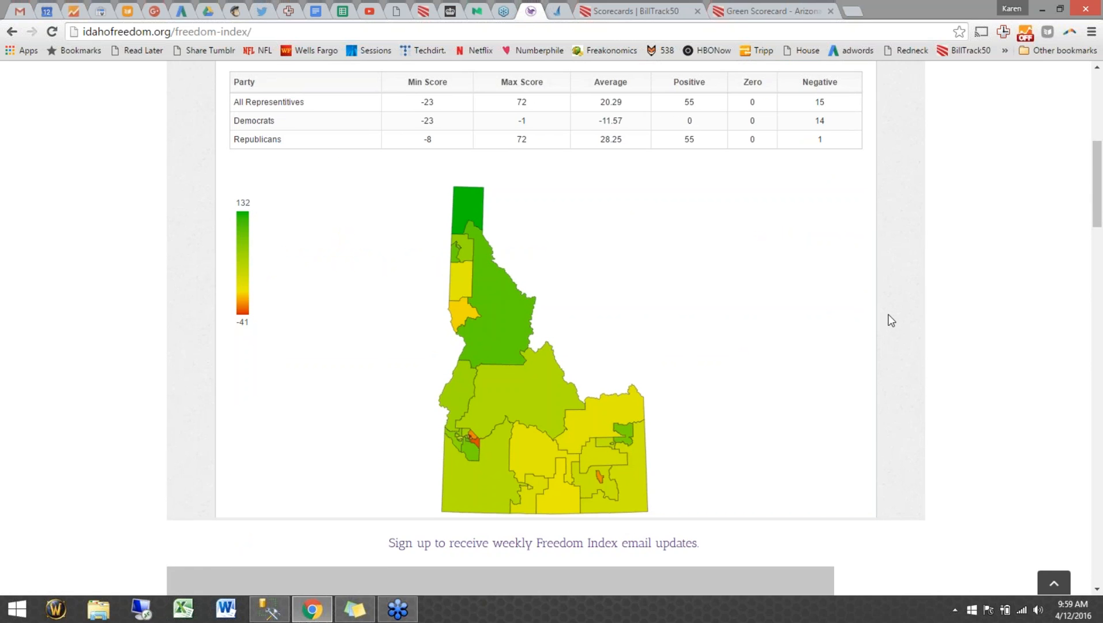
pyautogui.scroll(1, 892, 321)
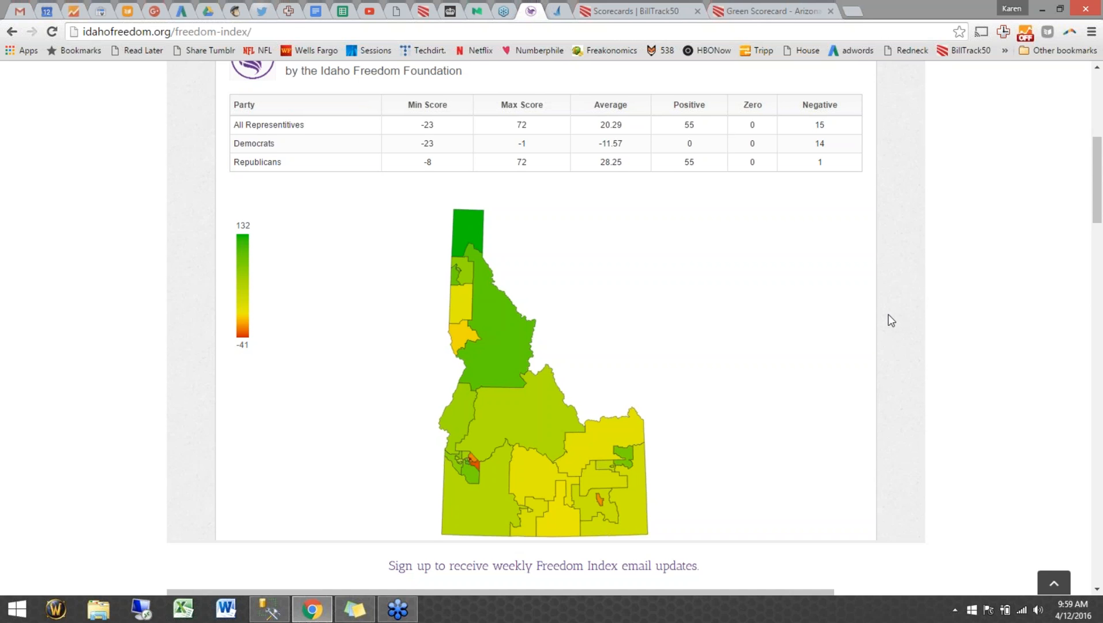
pyautogui.scroll(2, 892, 321)
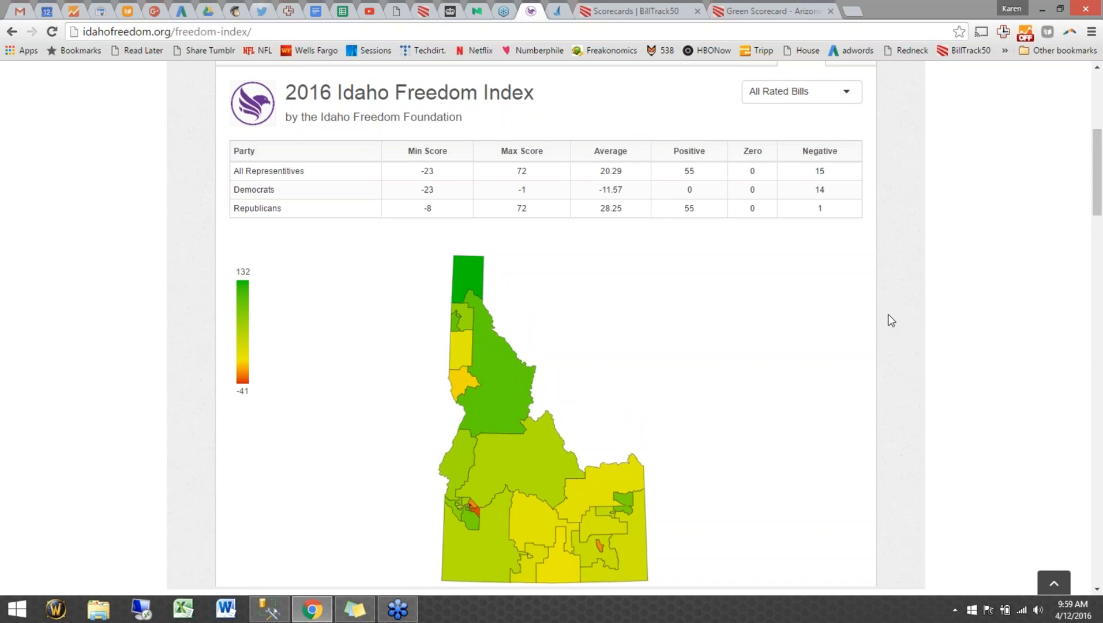
pyautogui.scroll(2, 891, 320)
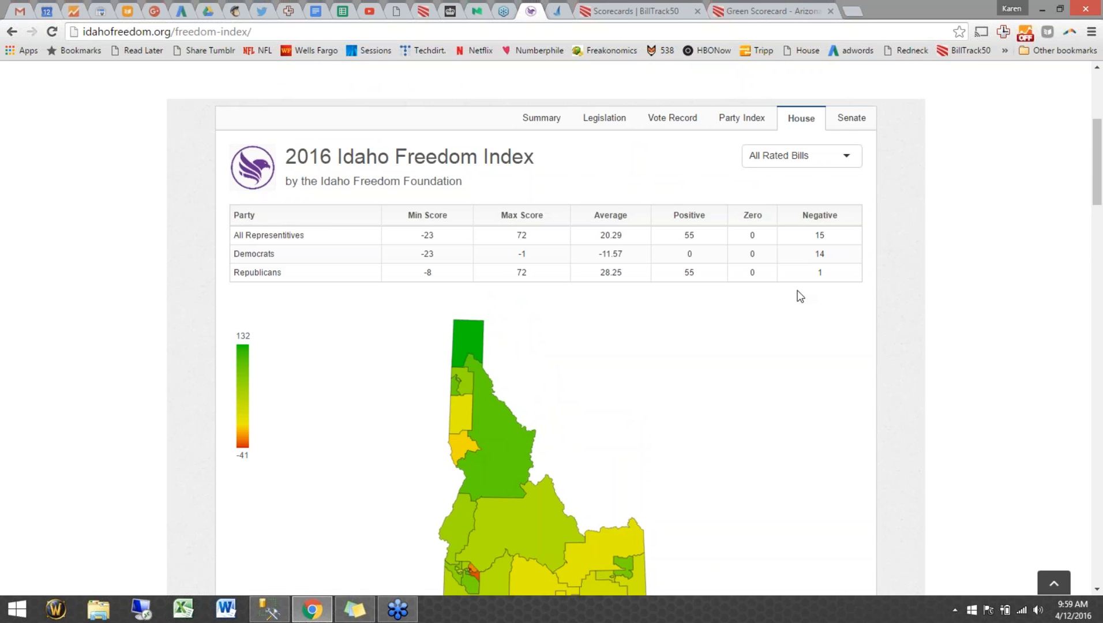
pyautogui.click(532, 131)
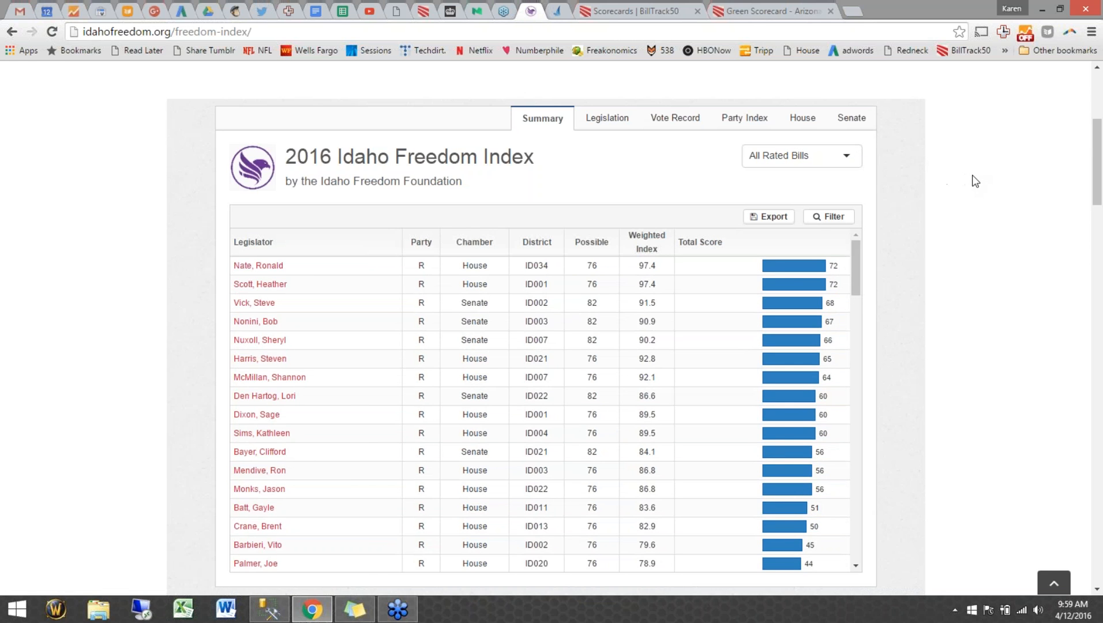
# Examine the Idaho scorecard's Senate party statistics and district map, and return to the legislator summary
pyautogui.scroll(2, 972, 175)
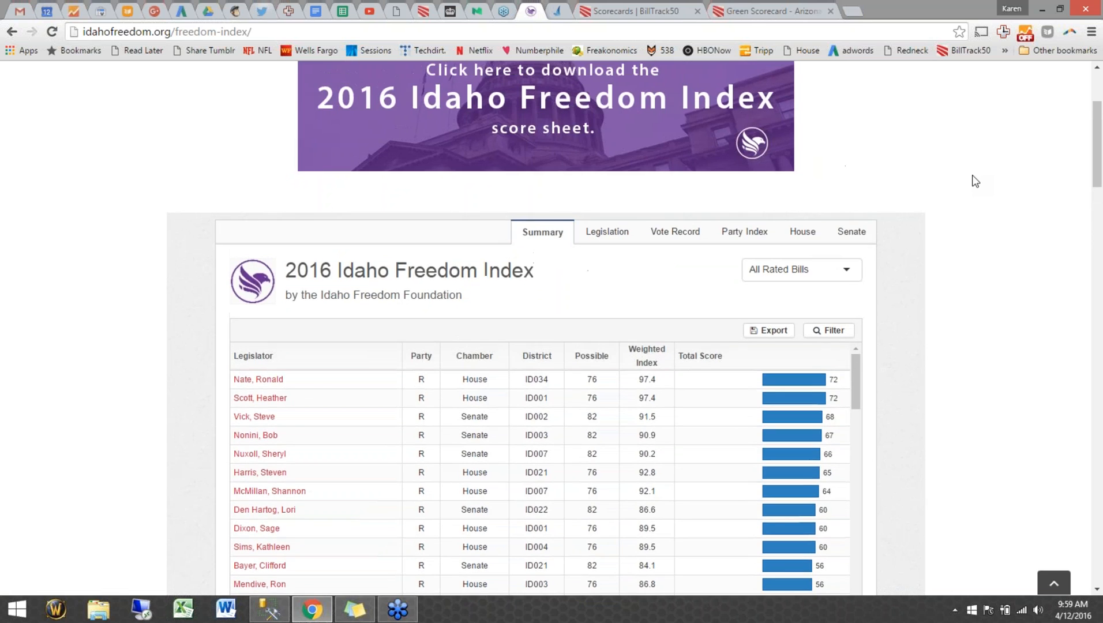
pyautogui.scroll(3, 973, 175)
pyautogui.scroll(-2, 973, 175)
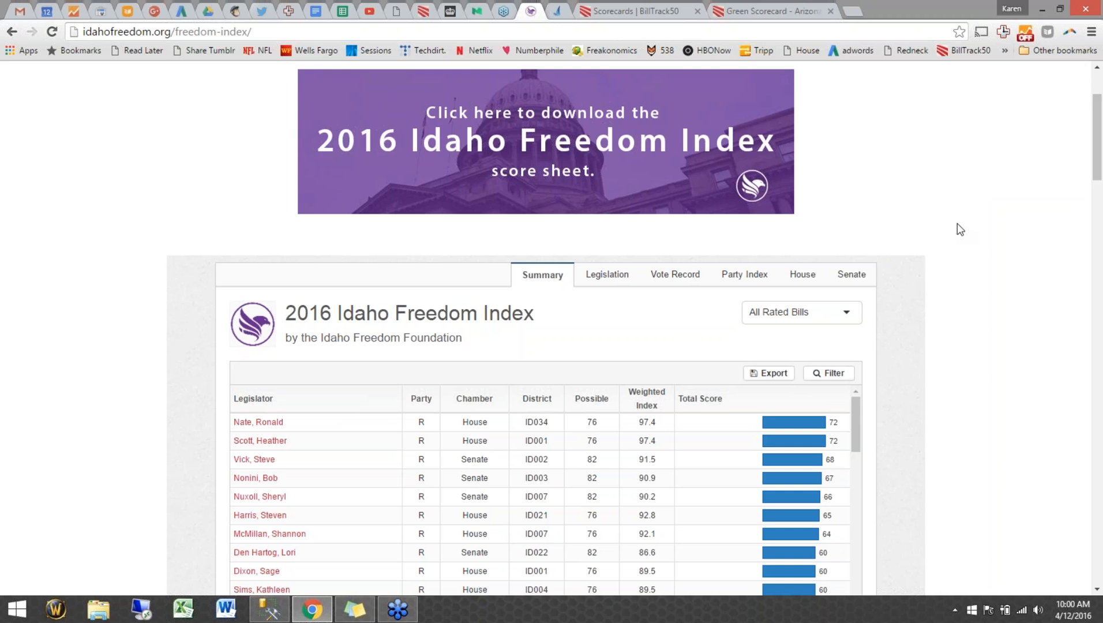
pyautogui.scroll(1, 958, 224)
pyautogui.click(852, 330)
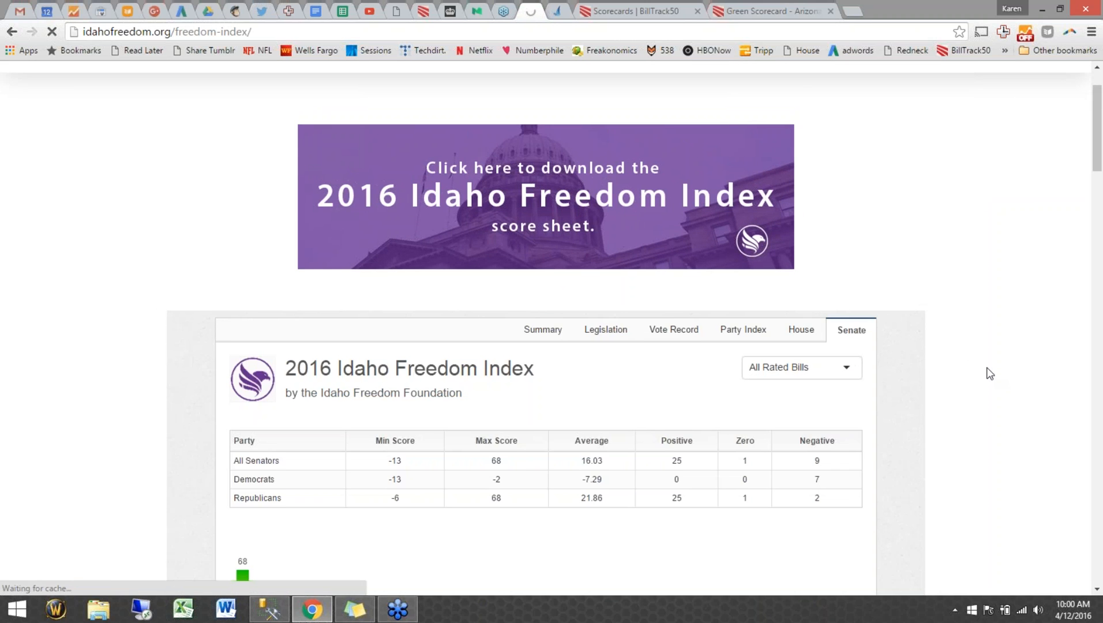
pyautogui.scroll(-6, 990, 374)
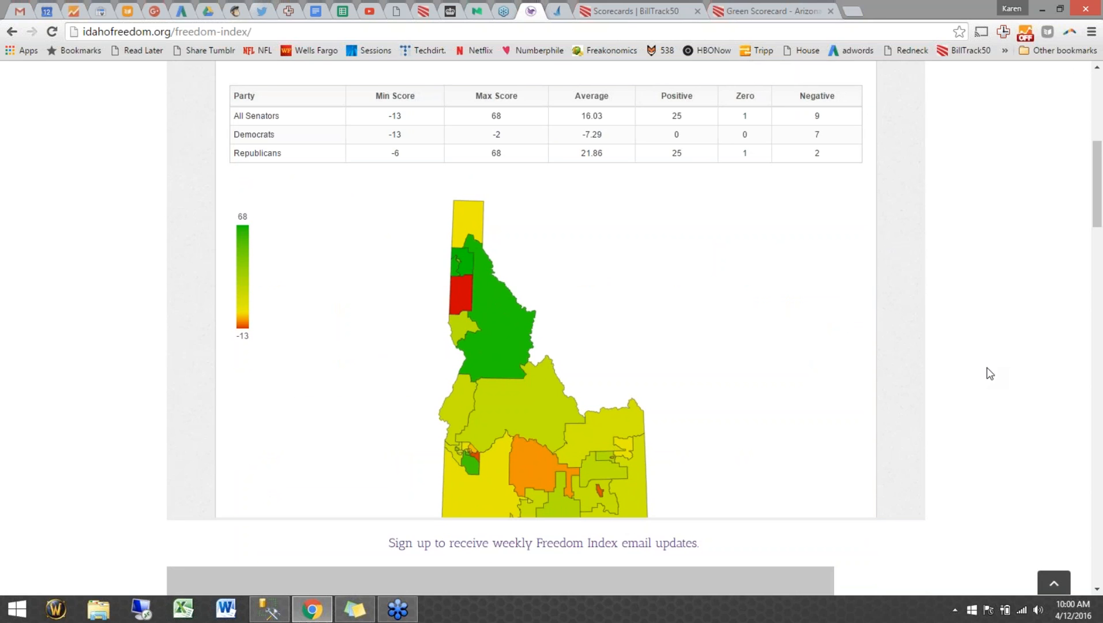
pyautogui.moveTo(465, 296)
pyautogui.scroll(4, 773, 264)
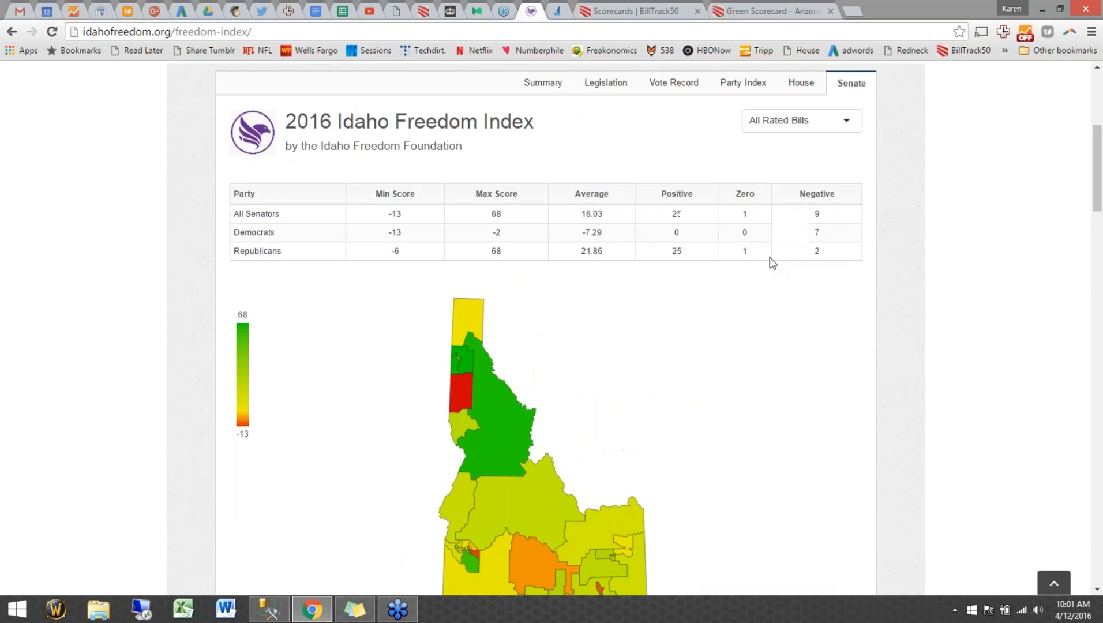
pyautogui.click(545, 199)
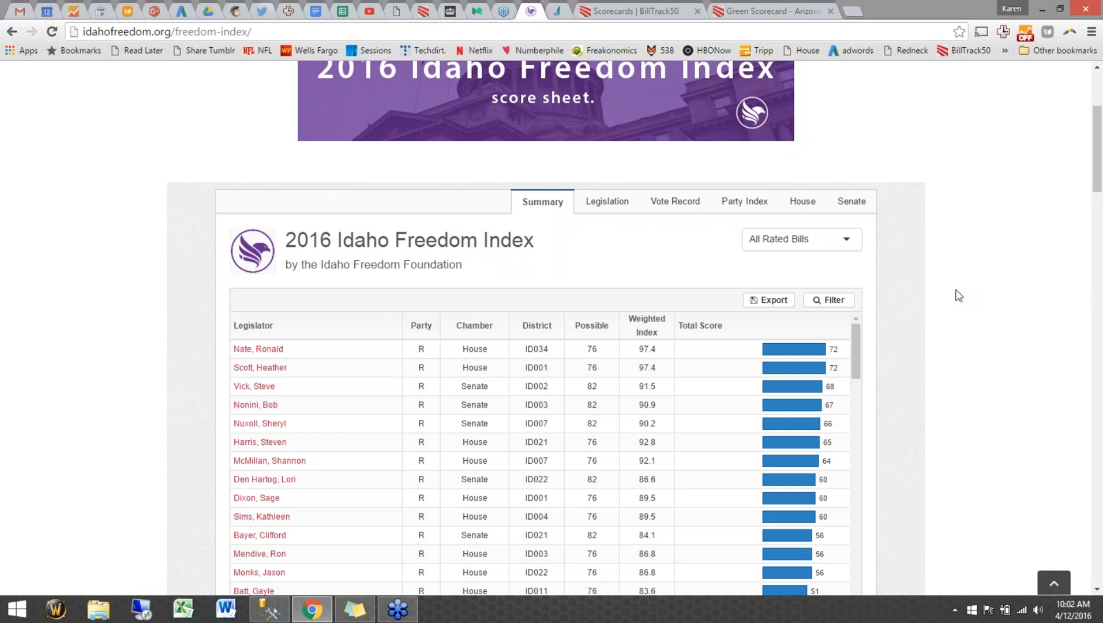
# Switch to the Green Scorecard - Arizona, open bill HB2636 for editing from its legislation list, and review its rating and vote options
pyautogui.click(772, 11)
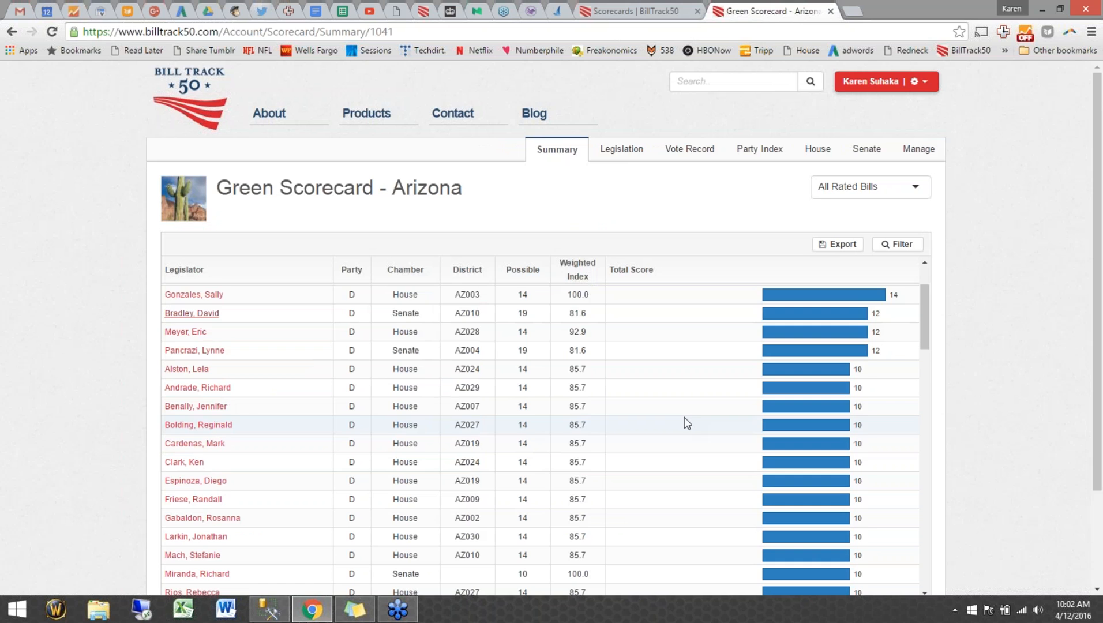
pyautogui.click(622, 150)
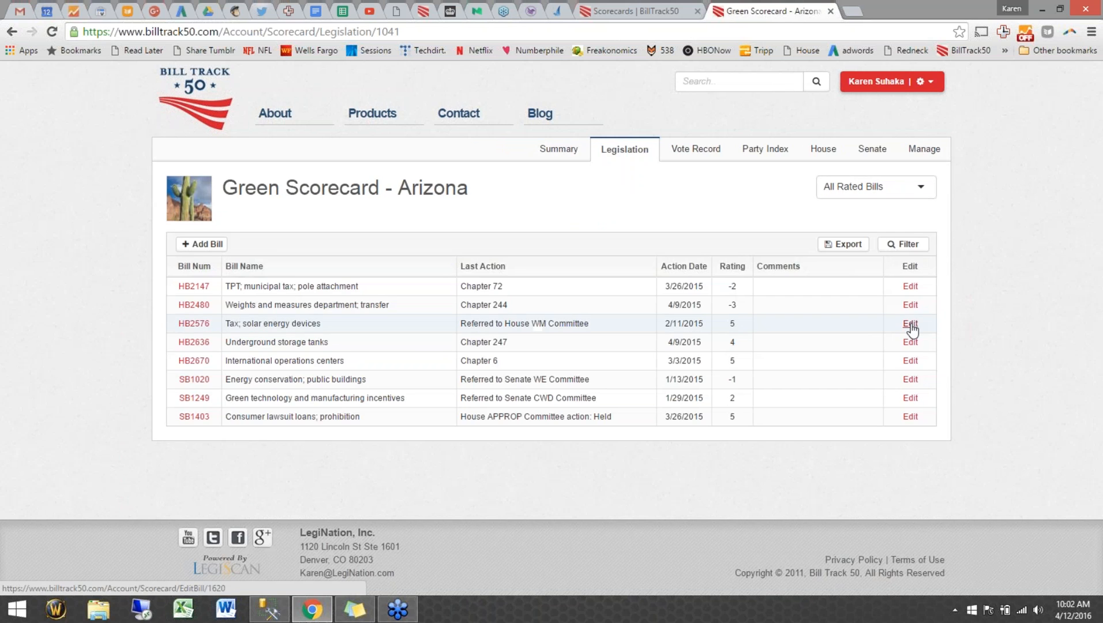
pyautogui.click(910, 342)
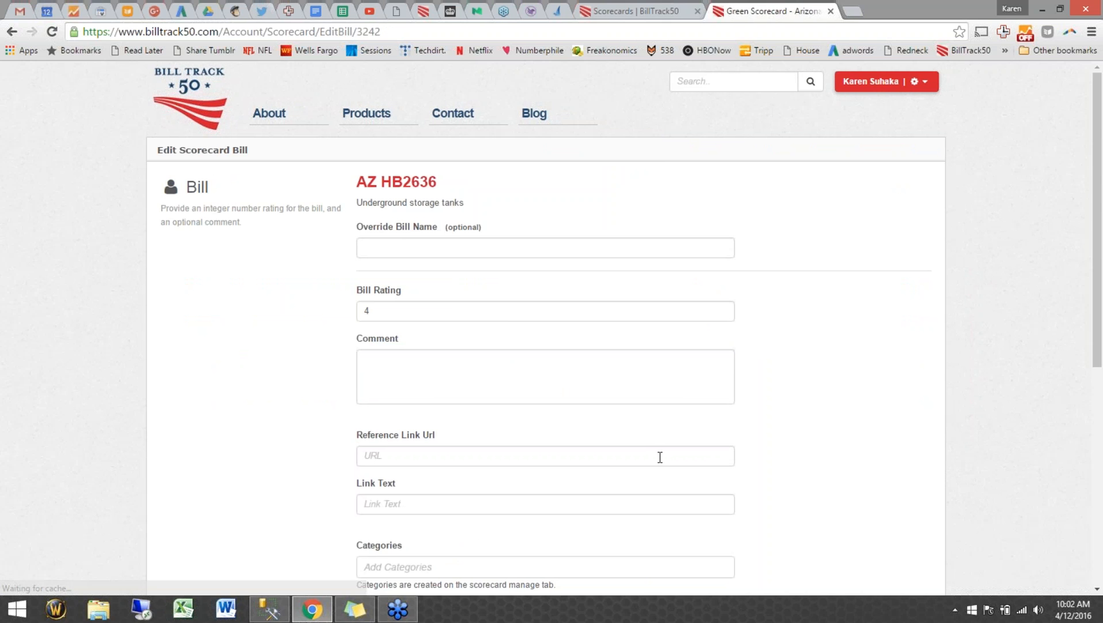
pyautogui.scroll(-2, 660, 458)
pyautogui.scroll(-5, 660, 457)
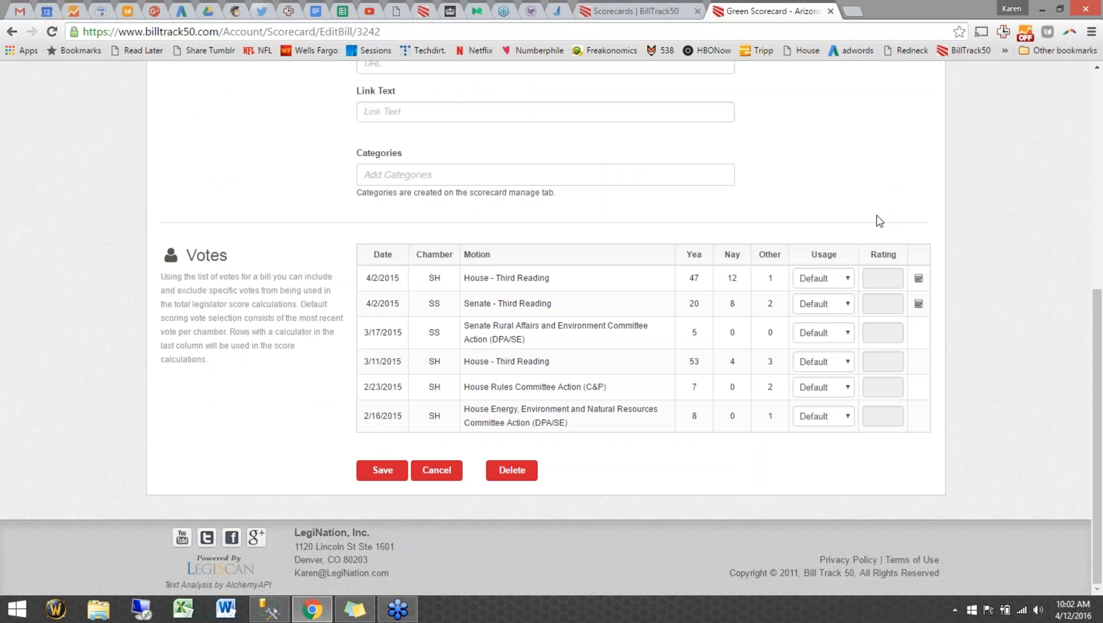
pyautogui.scroll(7, 879, 221)
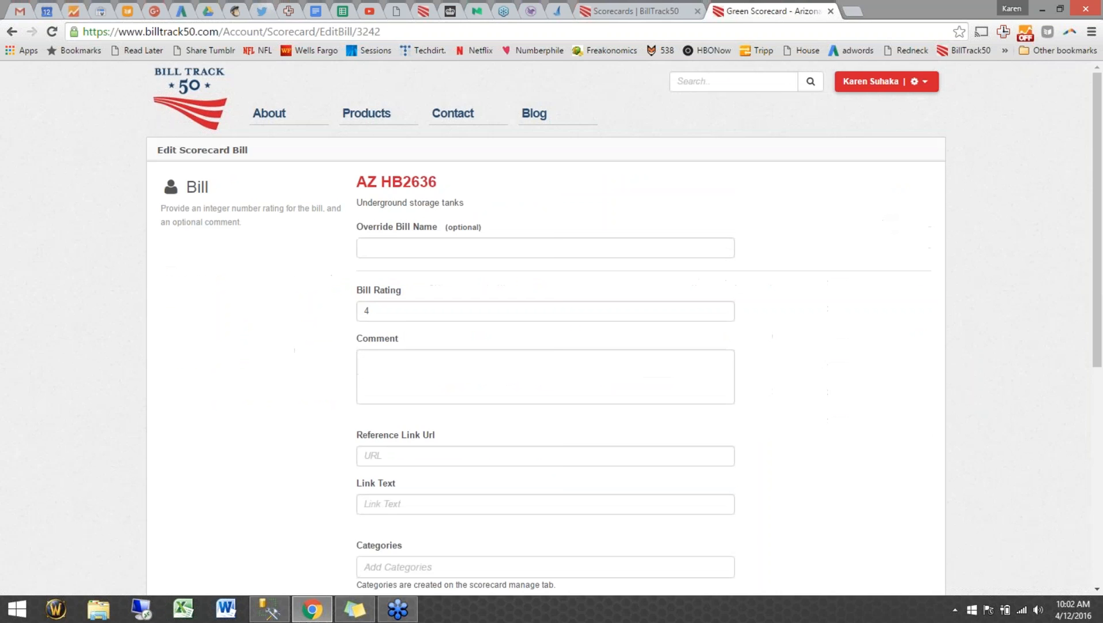
# Reopen the Green Scorecard - Arizona from the scorecards list and review its management settings, from name and logo to public access
pyautogui.click(831, 11)
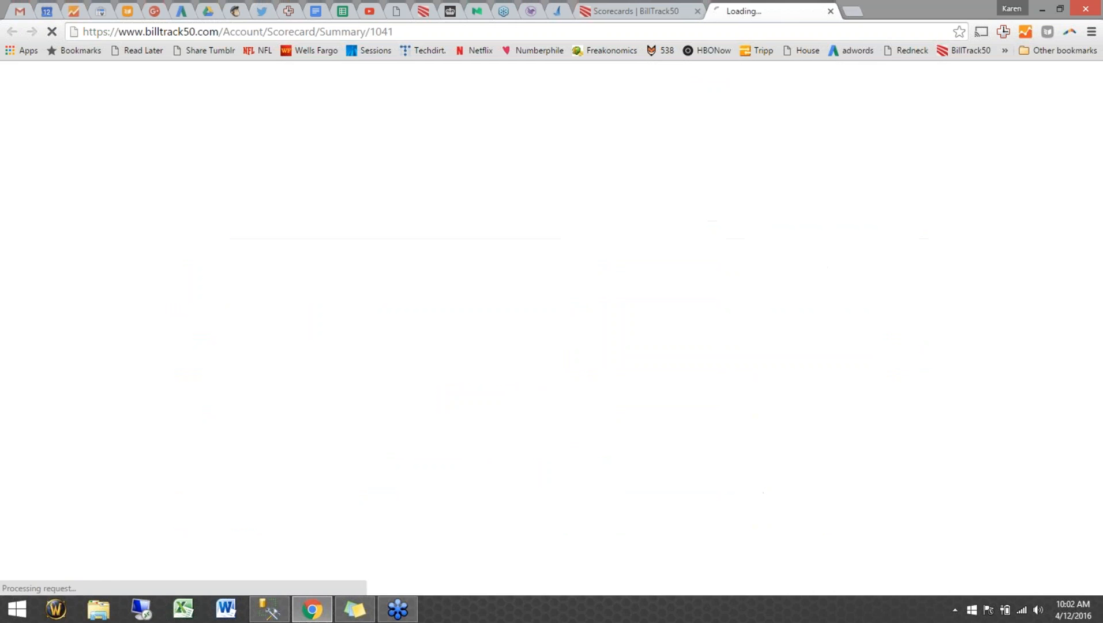
pyautogui.click(242, 361)
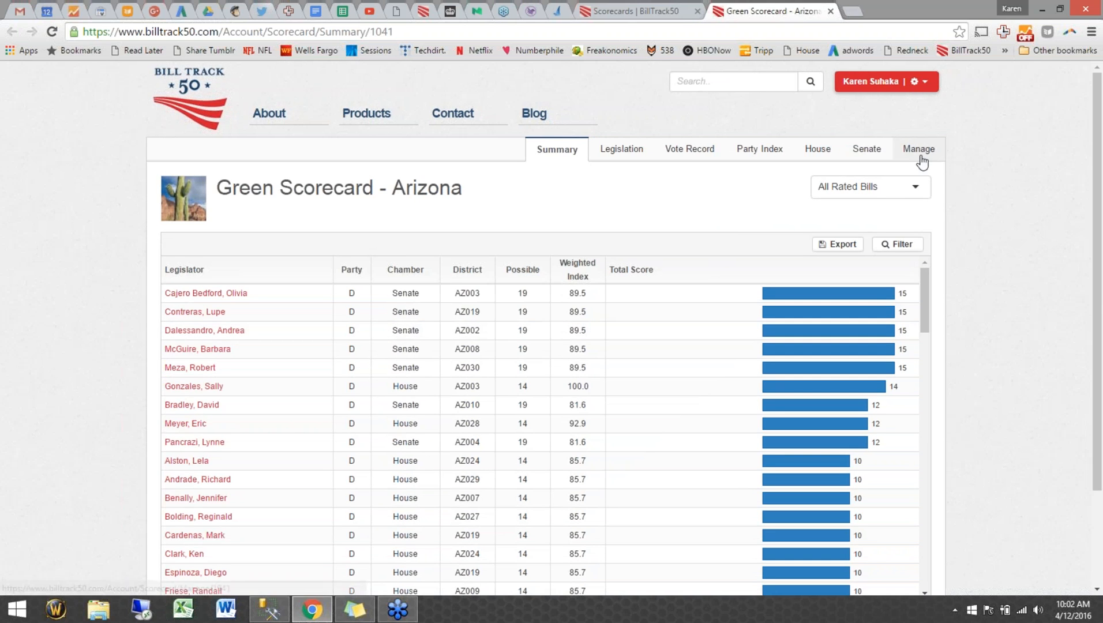
pyautogui.click(920, 151)
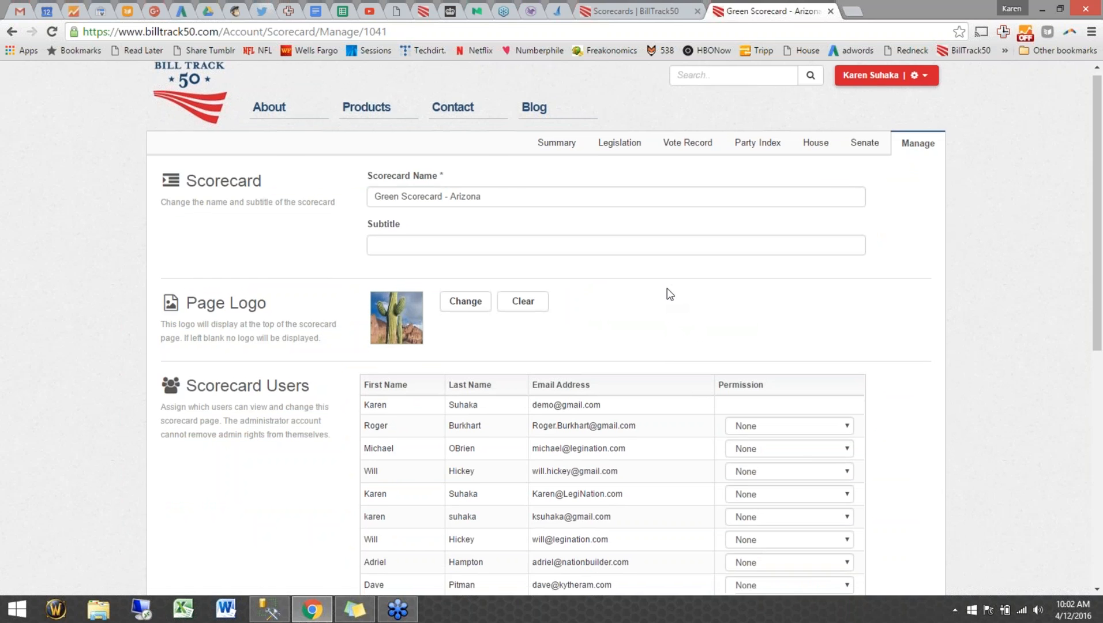
pyautogui.scroll(-2, 667, 290)
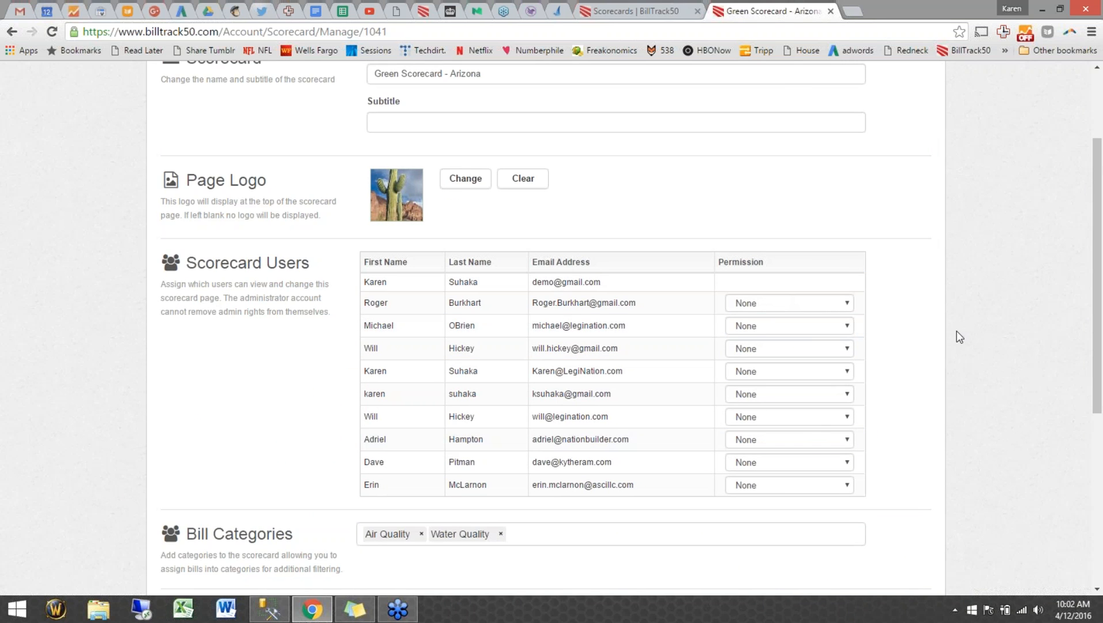
pyautogui.scroll(-4, 958, 332)
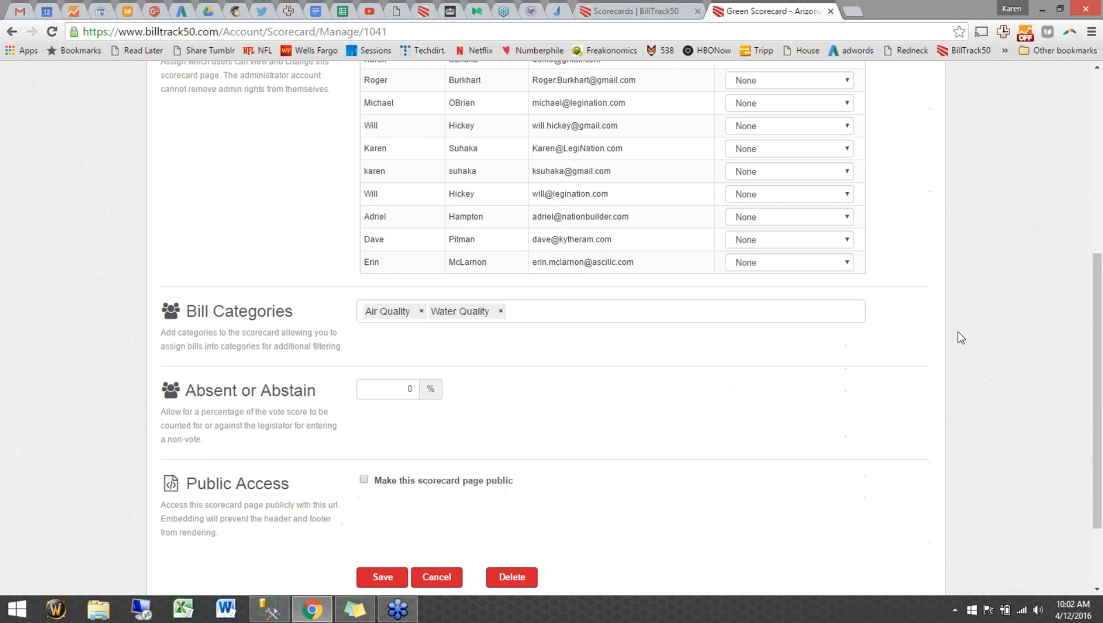
pyautogui.scroll(-2, 958, 332)
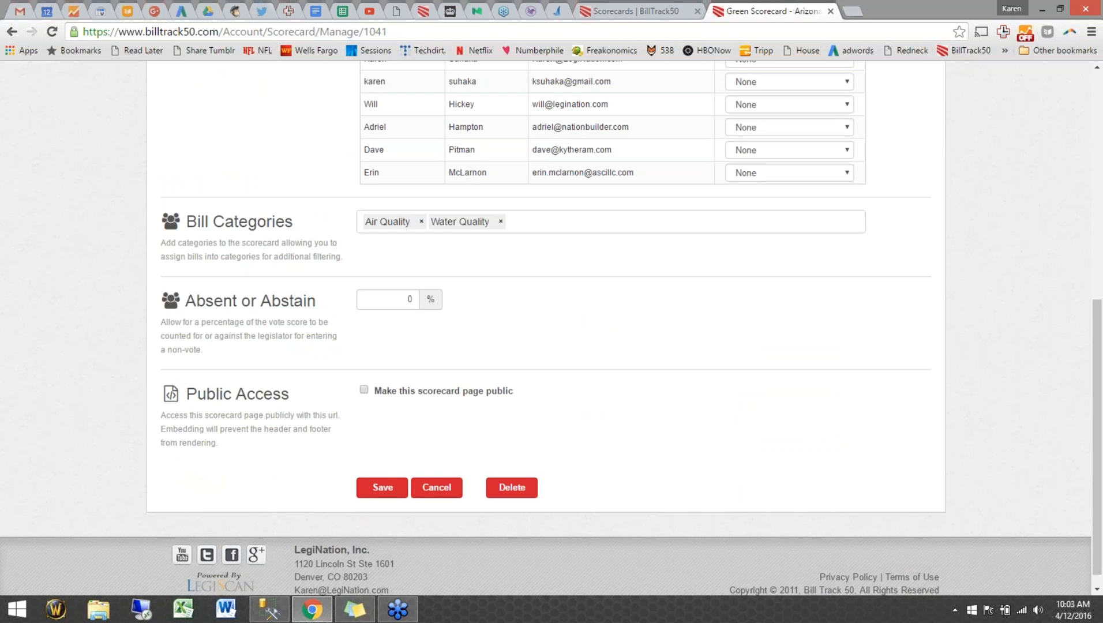
# Add a Renewable Energy bill category to the Green Scorecard - Arizona
pyautogui.click(555, 223)
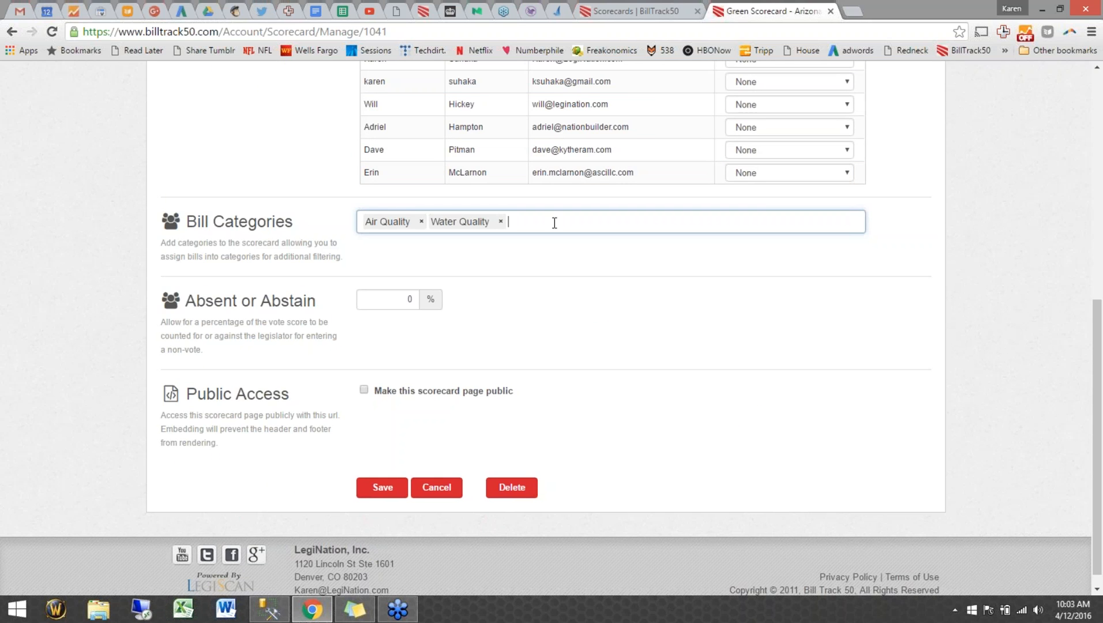
pyautogui.write('R')
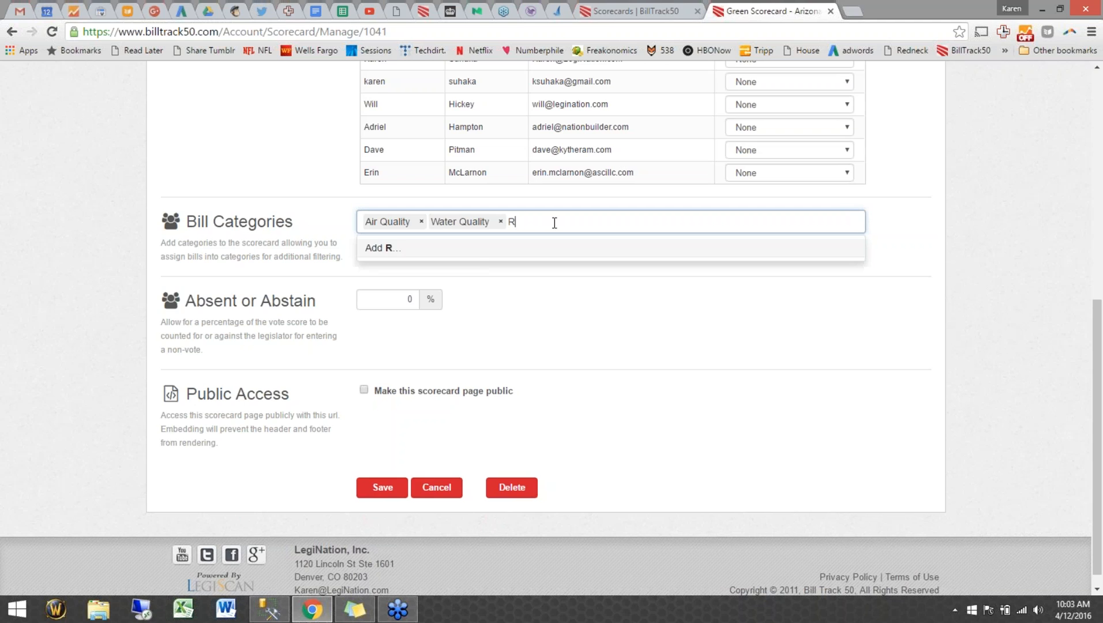
pyautogui.write('enewable Energy')
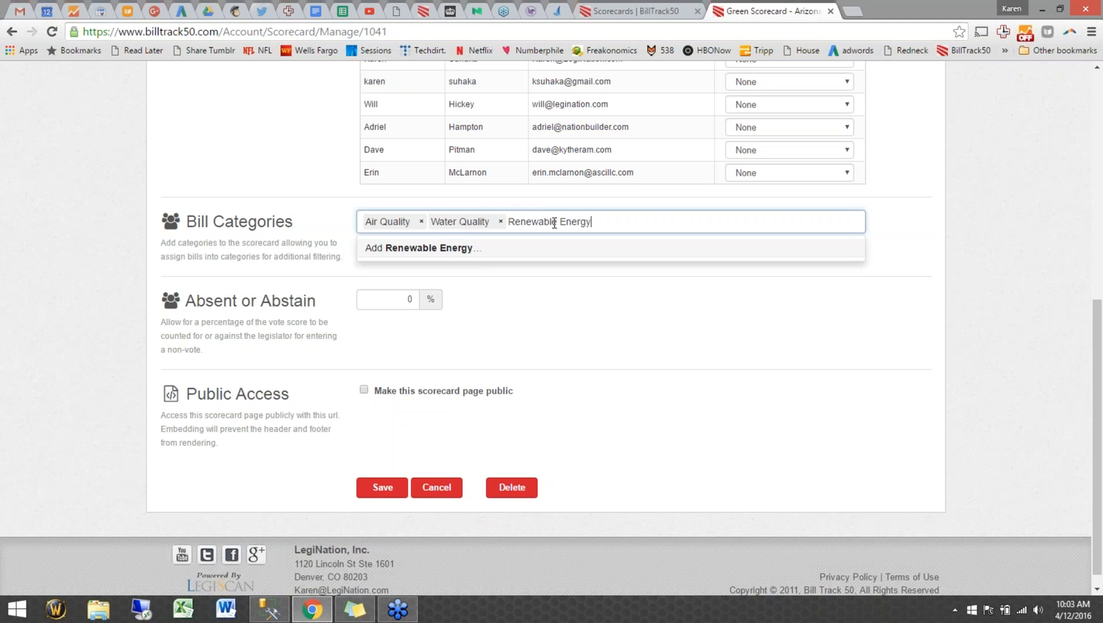
pyautogui.press('Return')
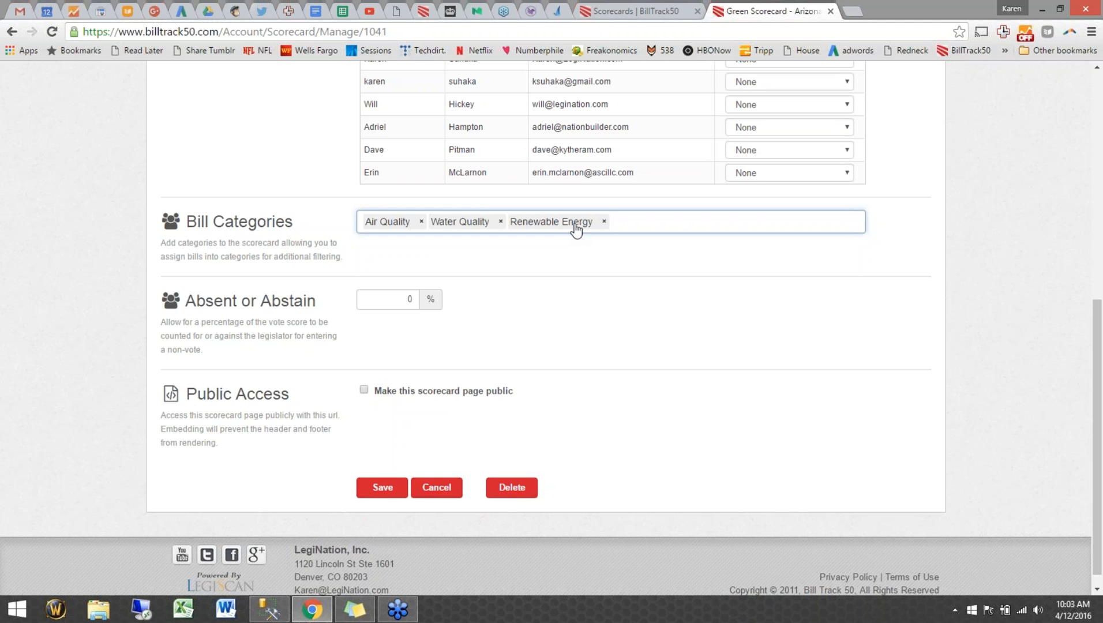
# Switch to the Rhode Island Center for Freedom & Prosperity page and examine its embedded 2015 RI Freedom Index legislator summary
pyautogui.click(558, 11)
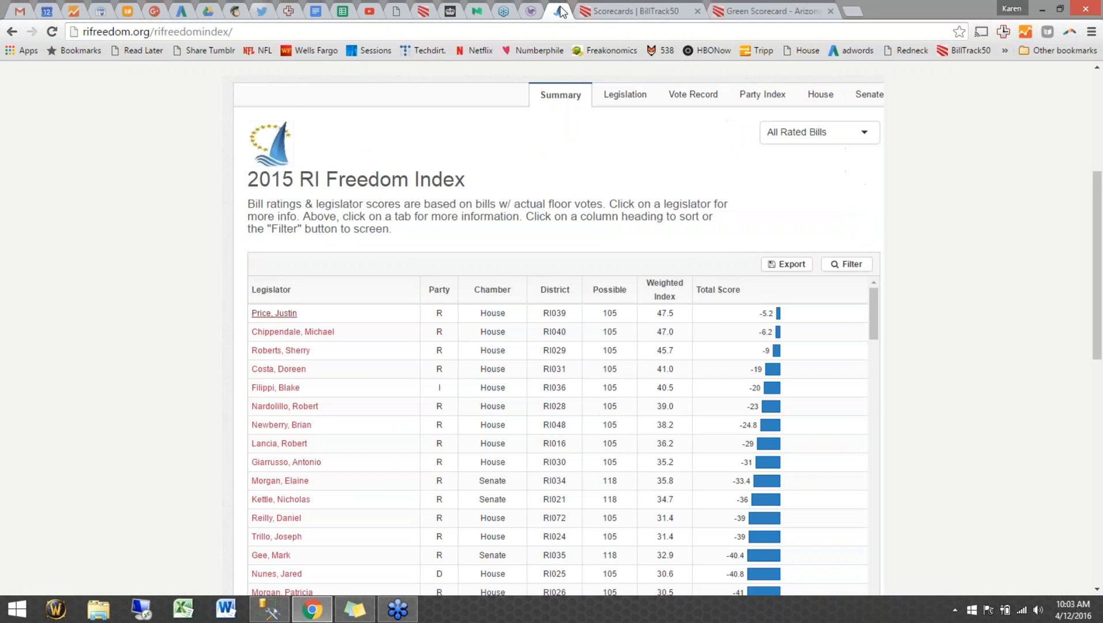
pyautogui.scroll(1, 117, 134)
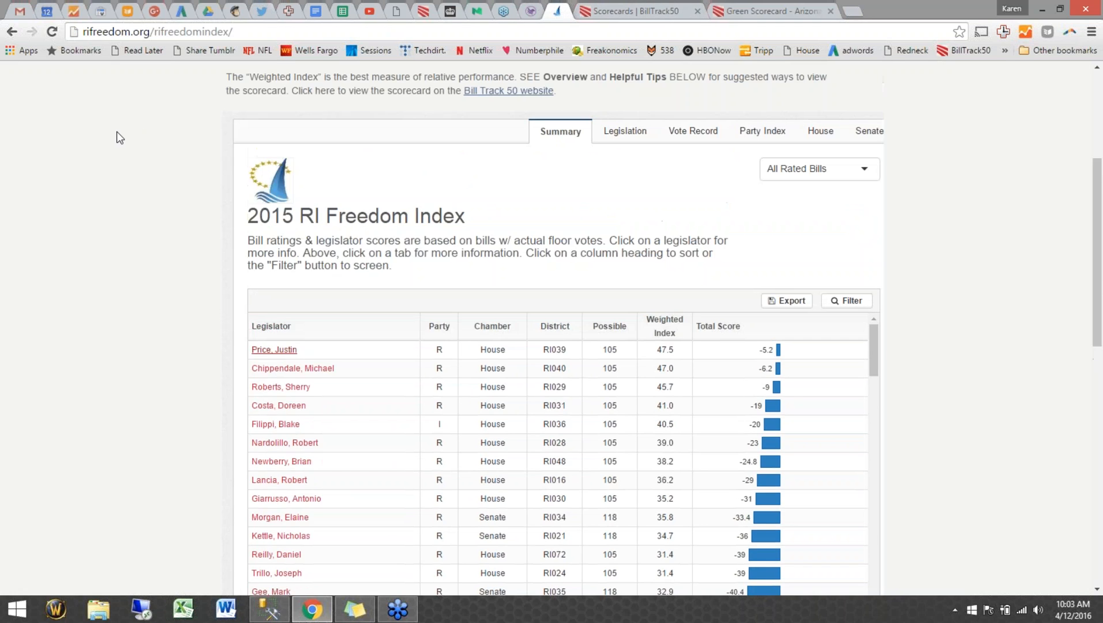
pyautogui.scroll(4, 116, 132)
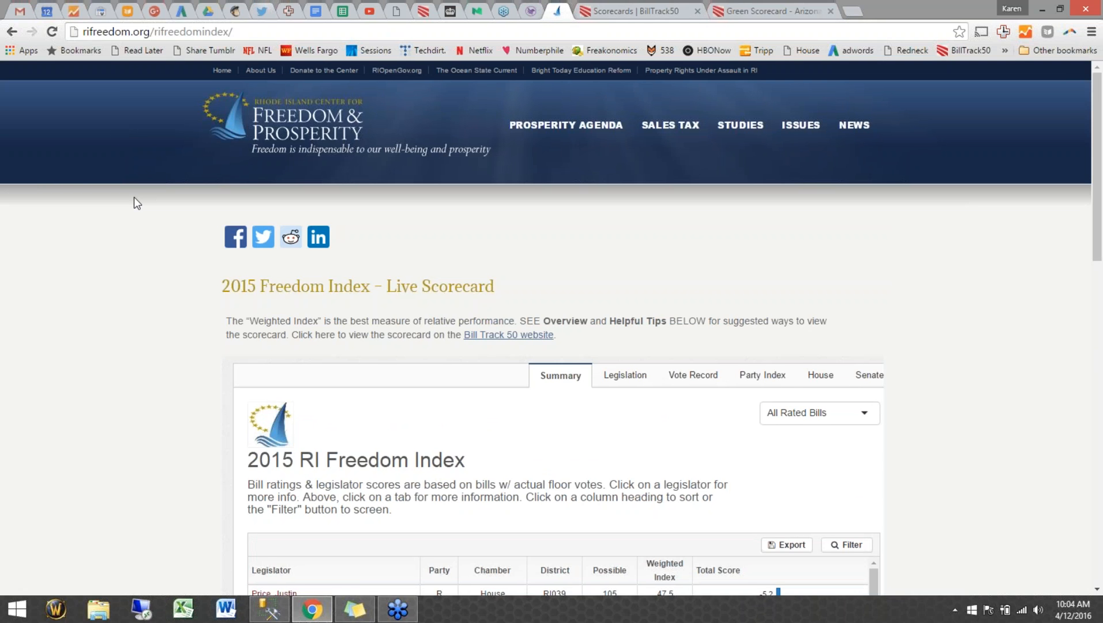
pyautogui.scroll(-2, 134, 197)
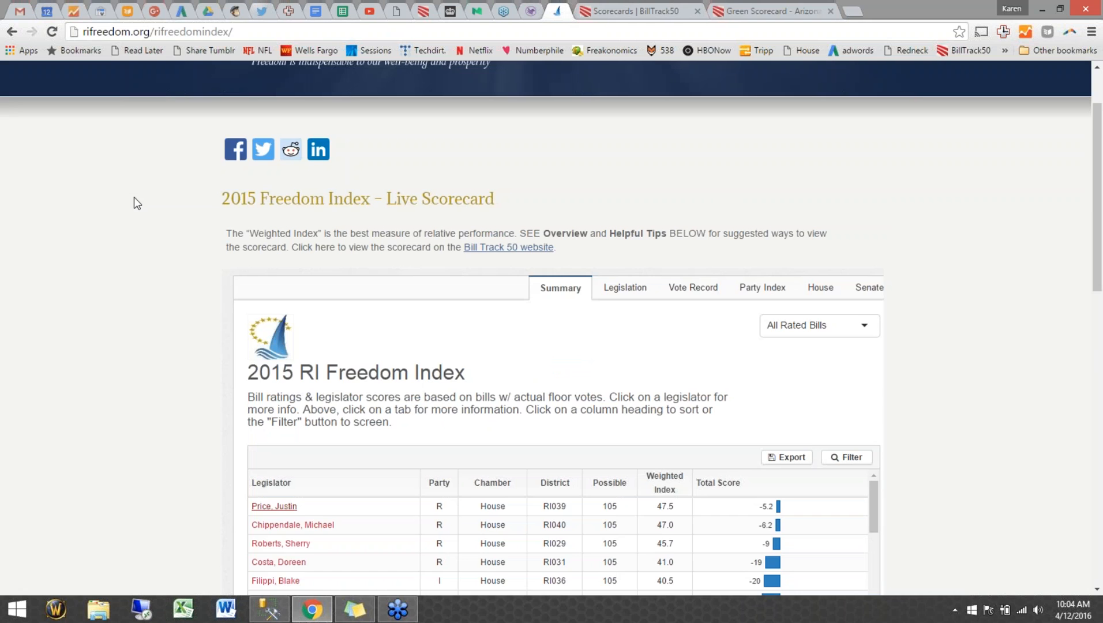
pyautogui.scroll(-3, 130, 260)
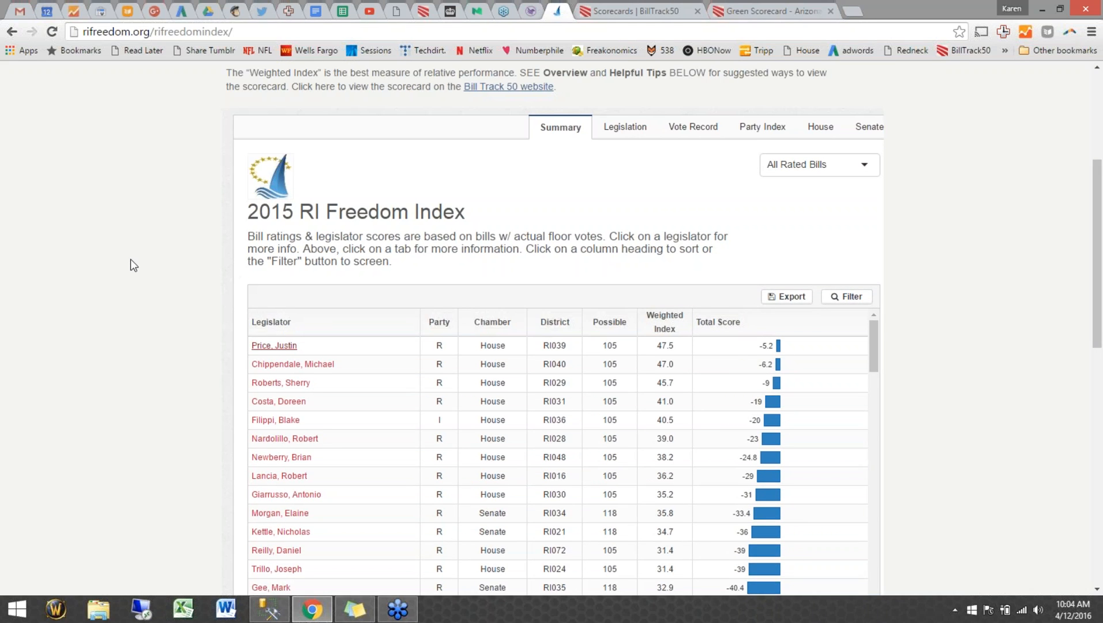
pyautogui.scroll(-1, 130, 266)
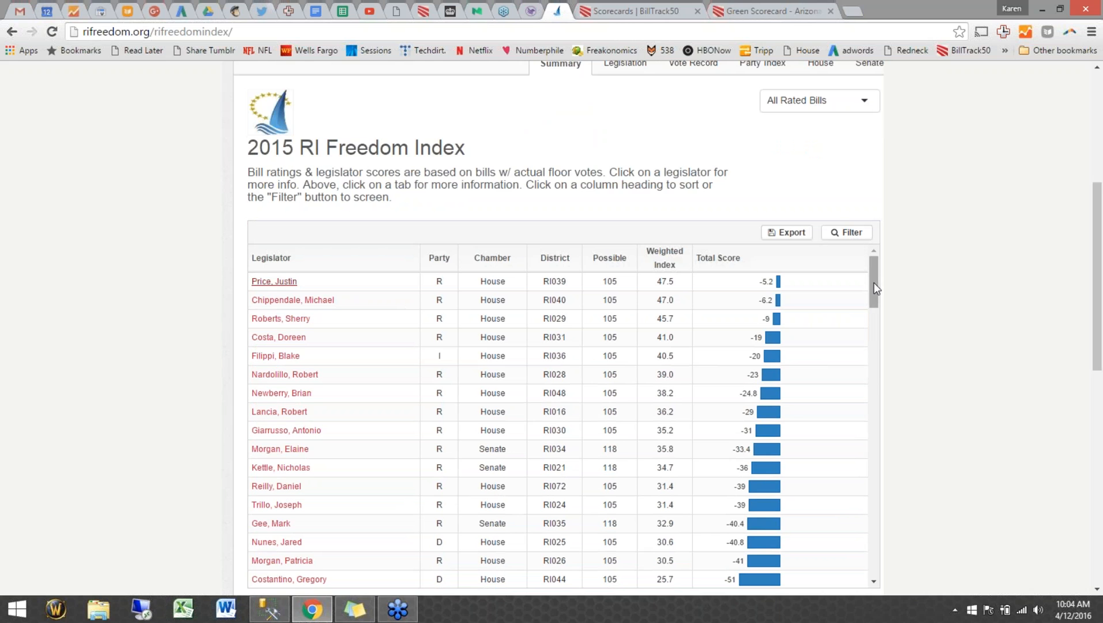
pyautogui.moveTo(874, 282)
pyautogui.mouseDown()
pyautogui.moveTo(866, 411)
pyautogui.moveTo(861, 274)
pyautogui.mouseUp()
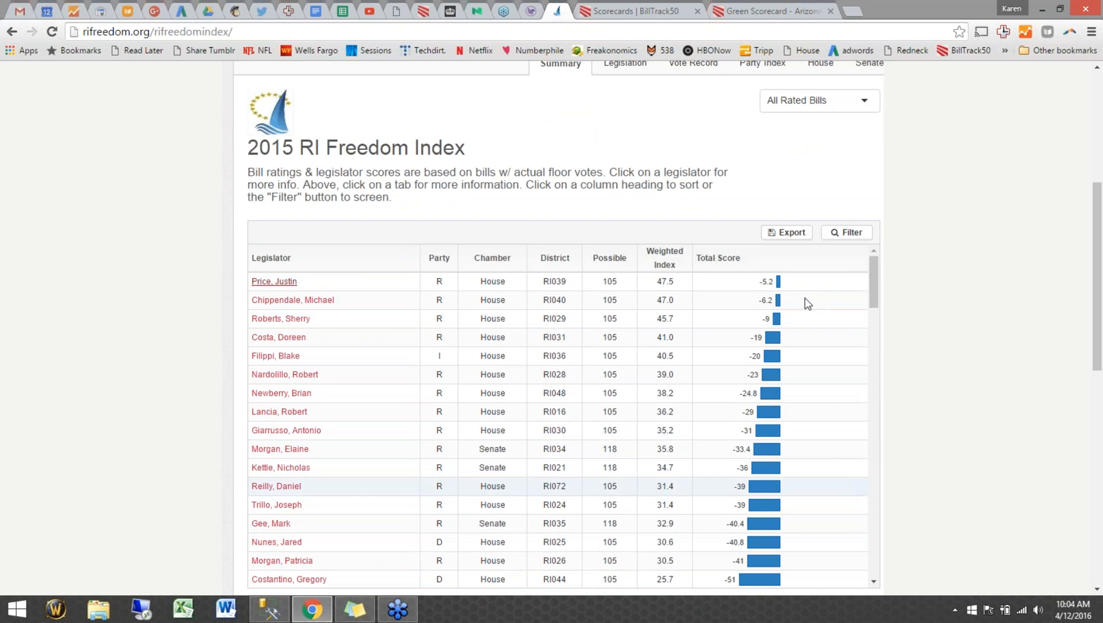
# View the Rhode Island legislators' scores for the Education reform category, and return to all rated bills
pyautogui.click(827, 100)
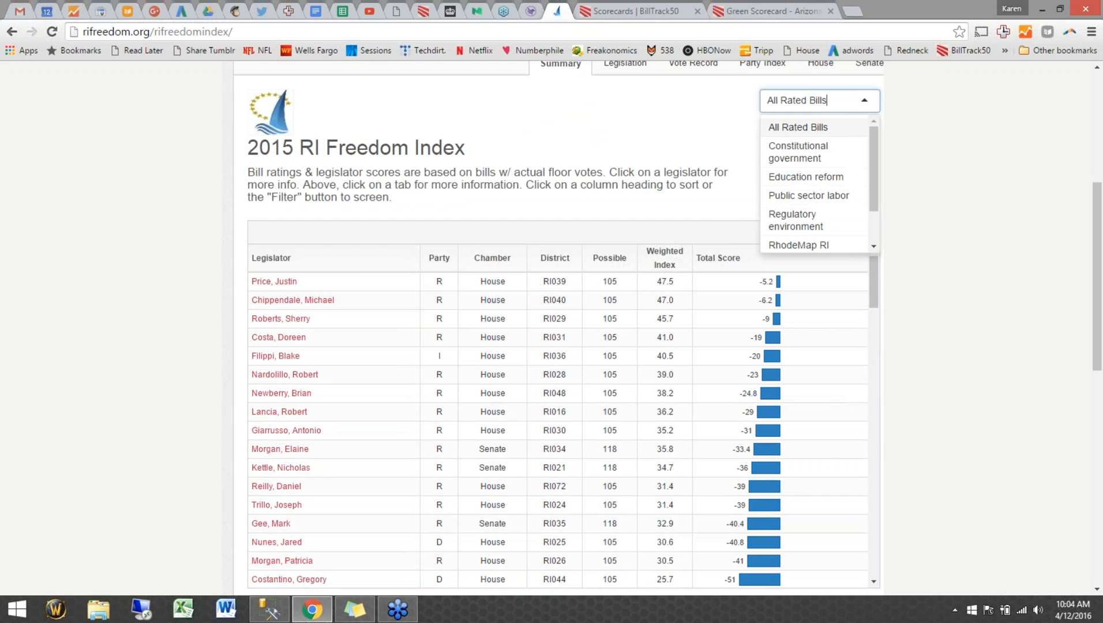
pyautogui.click(829, 179)
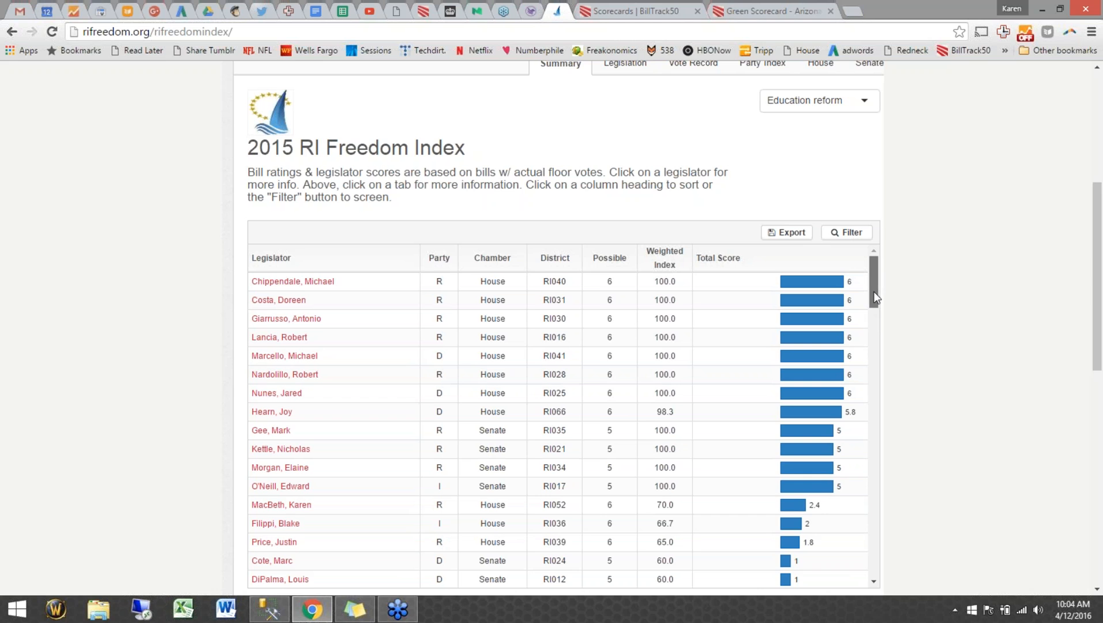
pyautogui.moveTo(878, 324); pyautogui.dragTo(892, 265)
pyautogui.click(843, 101)
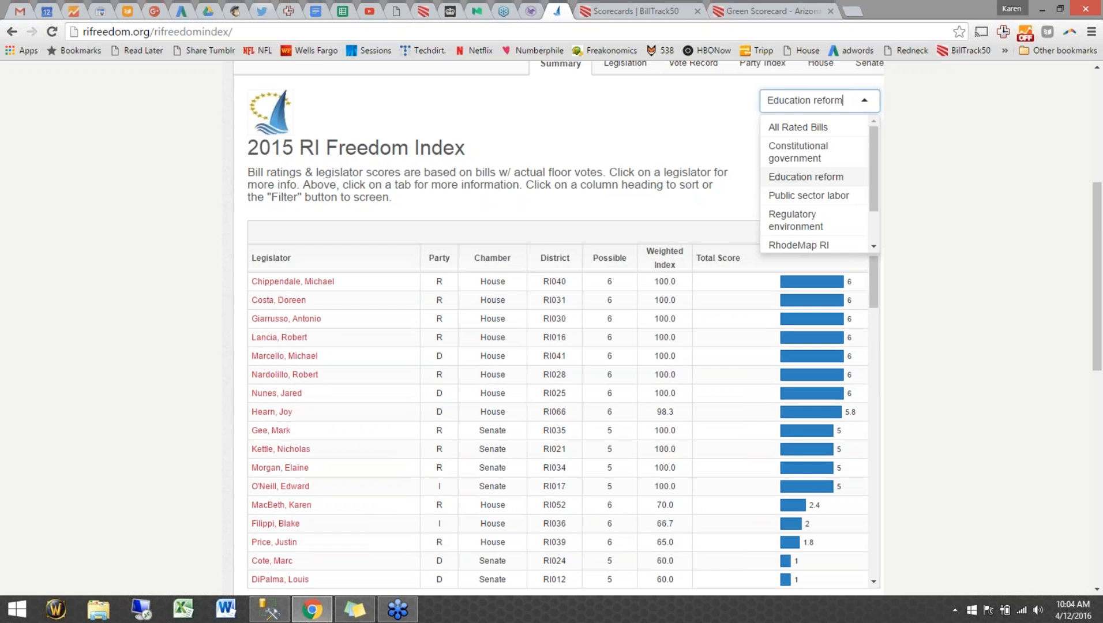
pyautogui.click(825, 134)
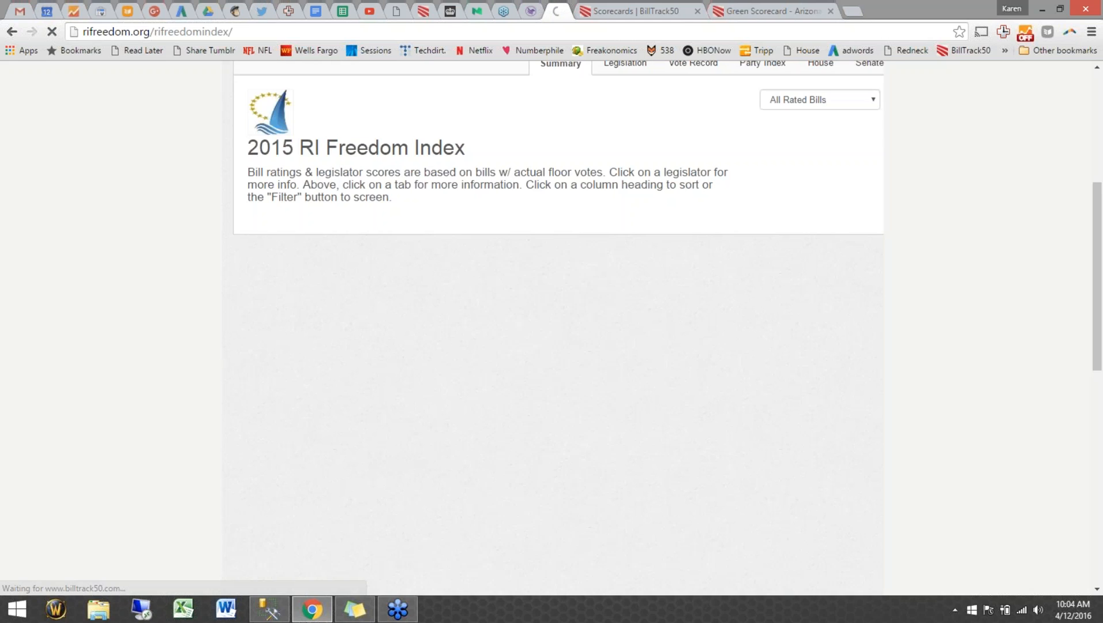
# Filter the Rhode Island scorecard to Education reform and open the detail page of the House legislator for district RI040
pyautogui.click(816, 113)
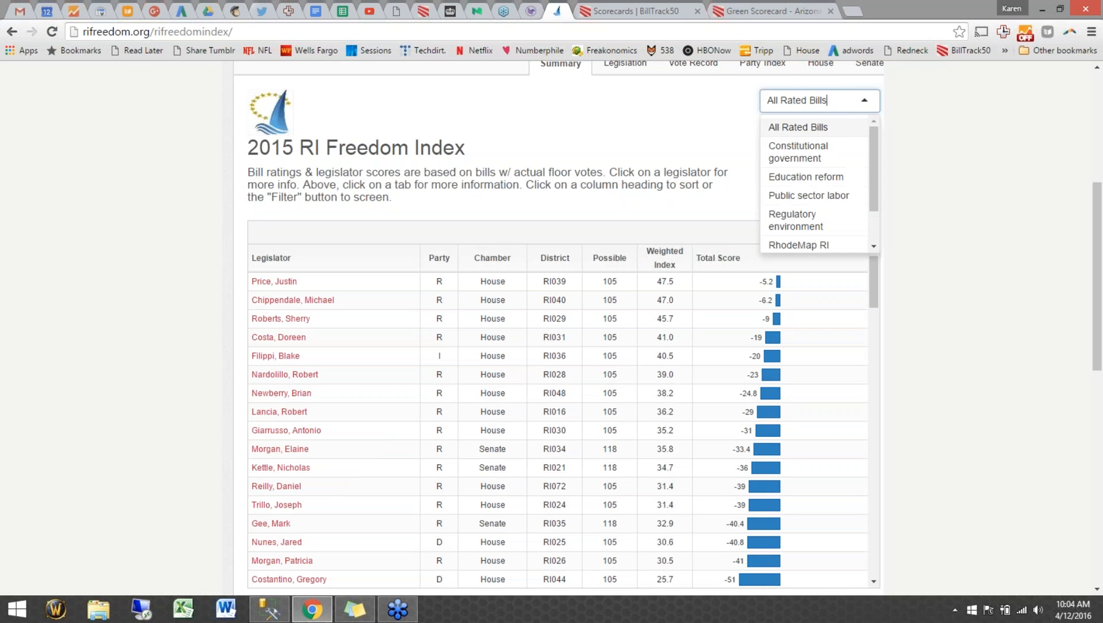
pyautogui.click(797, 183)
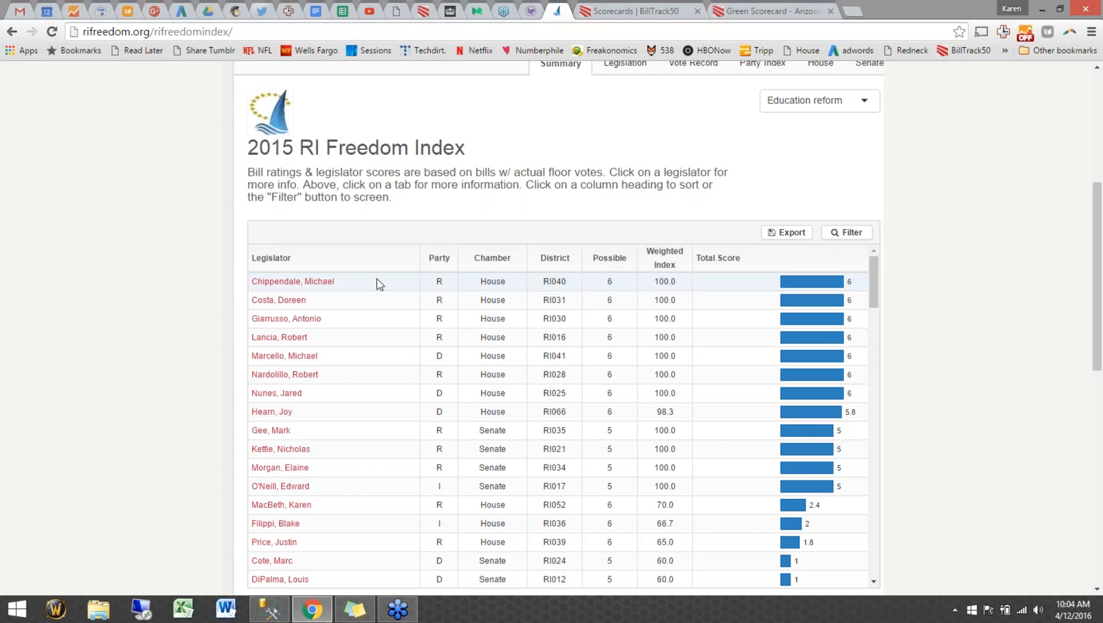
pyautogui.click(292, 282)
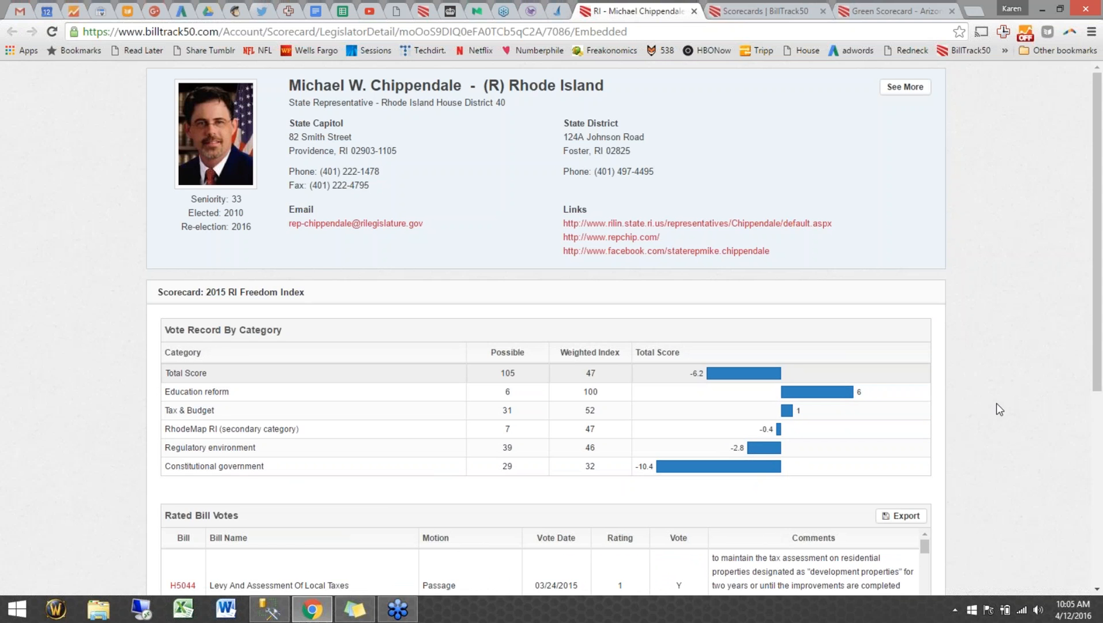
# Examine the House legislator's vote record by category and rated bill votes, and close that legislator's detail page
pyautogui.scroll(-1, 1001, 410)
pyautogui.scroll(-2, 1000, 410)
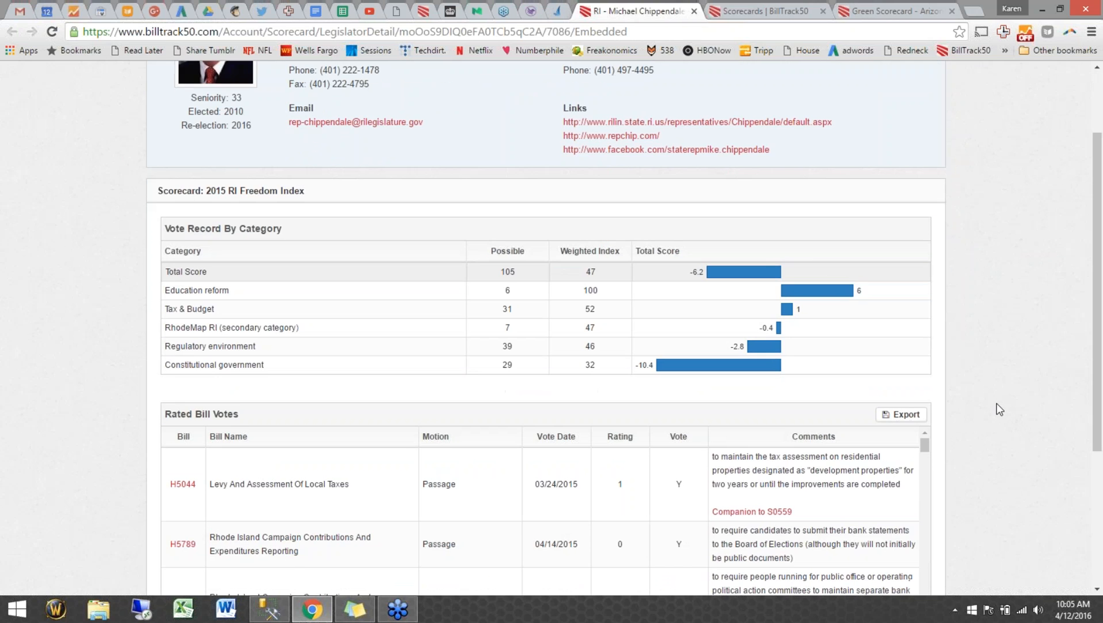
pyautogui.scroll(-1, 997, 403)
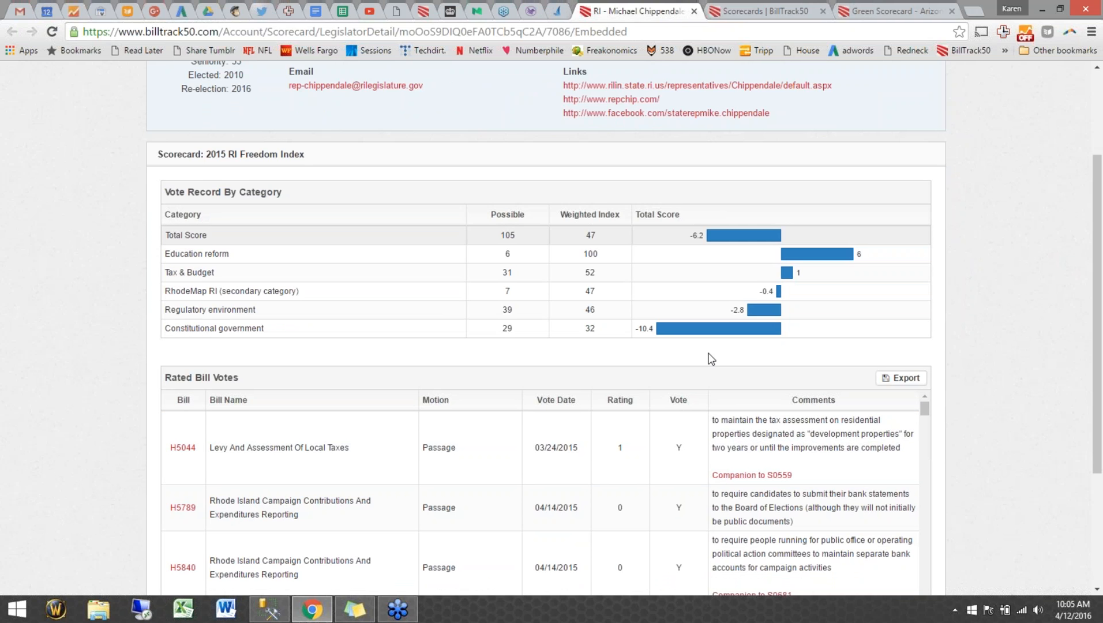
pyautogui.scroll(1, 711, 358)
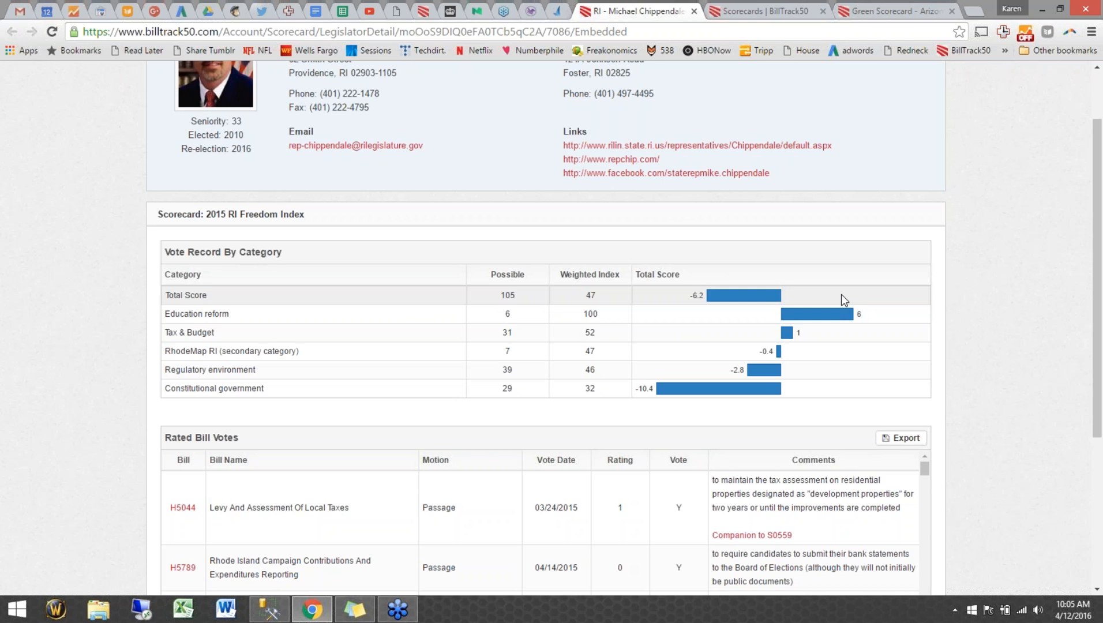
pyautogui.scroll(1, 841, 295)
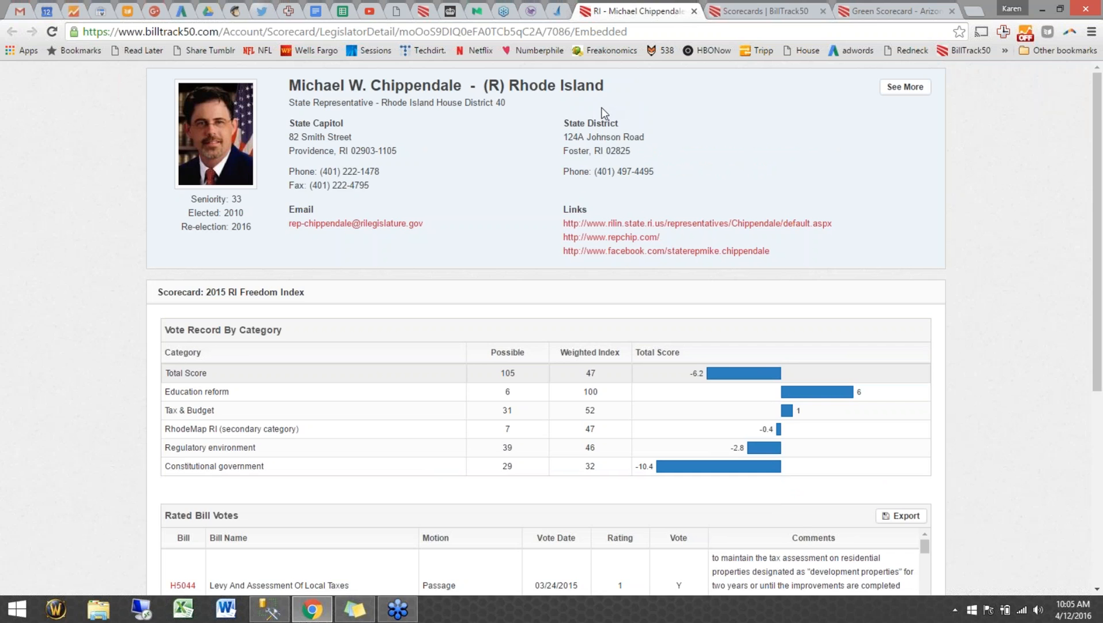
pyautogui.click(694, 11)
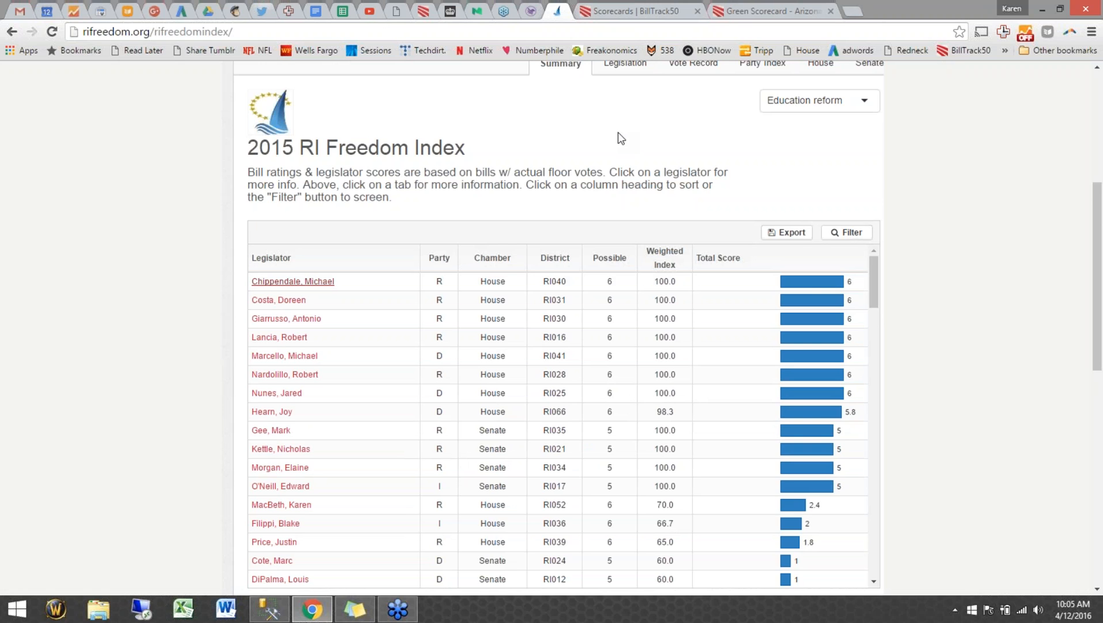
# Return to the management page of the Green Scorecard - Arizona and add a Soil Conservation bill category
pyautogui.click(748, 14)
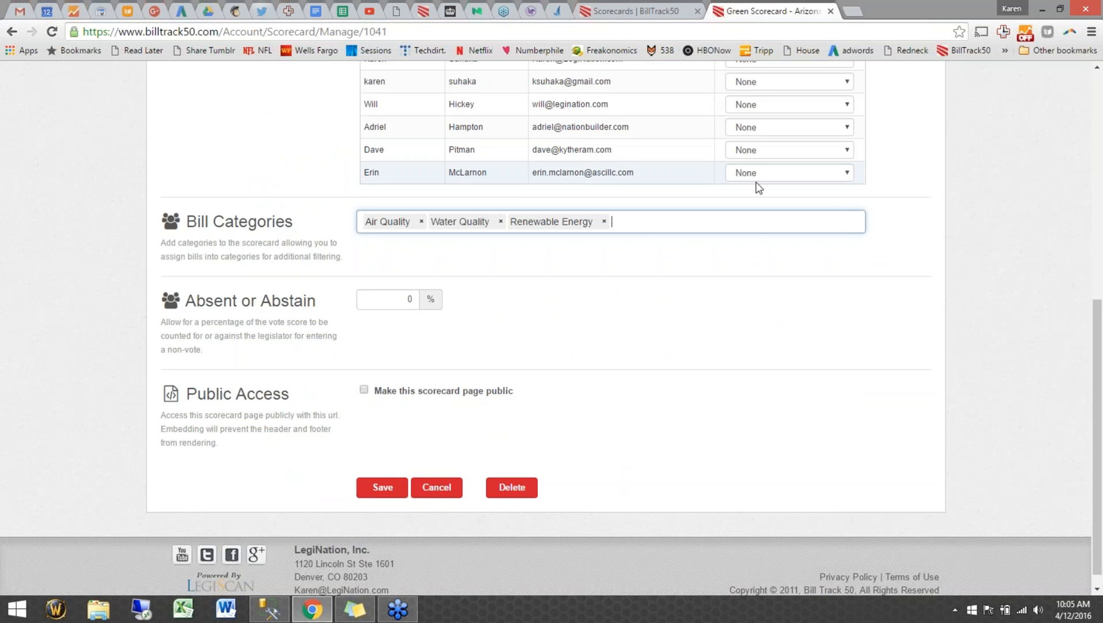
pyautogui.scroll(4, 756, 182)
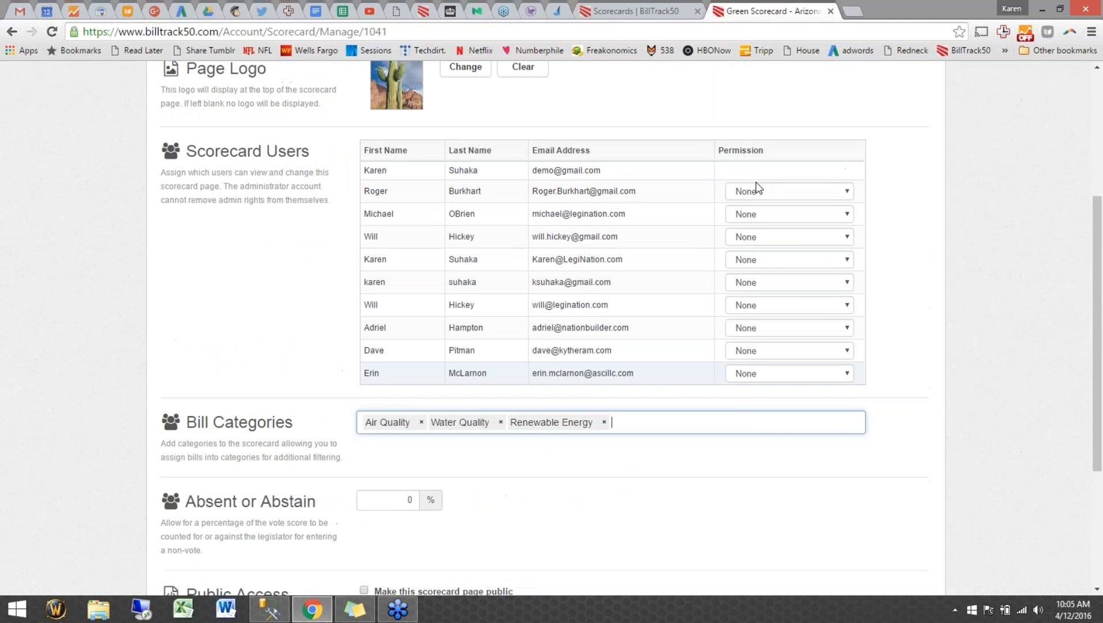
pyautogui.scroll(1, 758, 188)
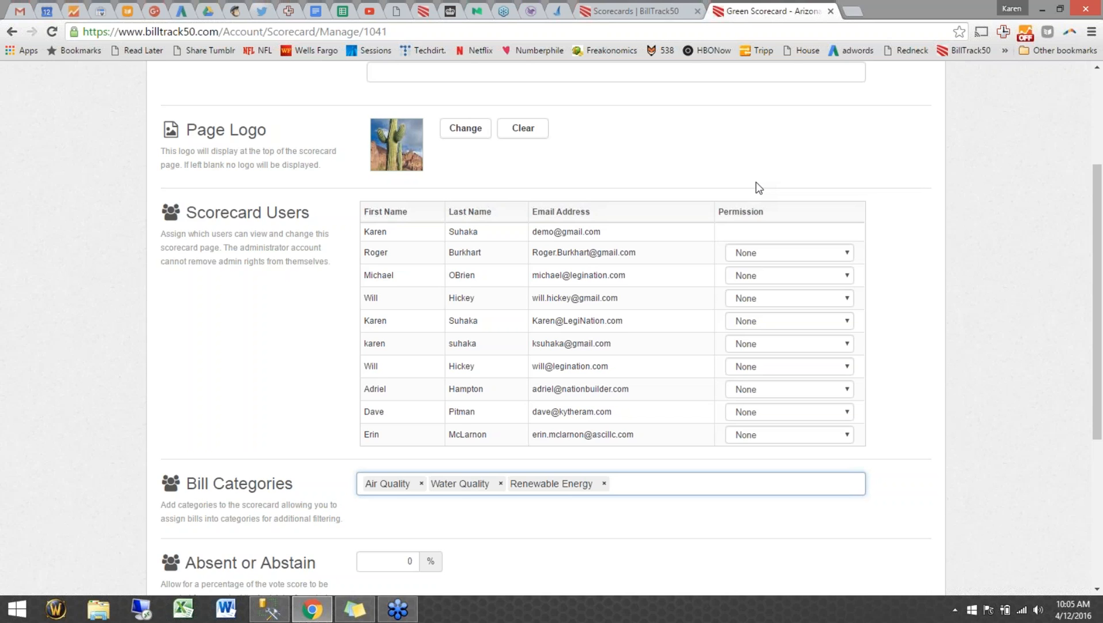
pyautogui.write('Soil C')
pyautogui.write('servation')
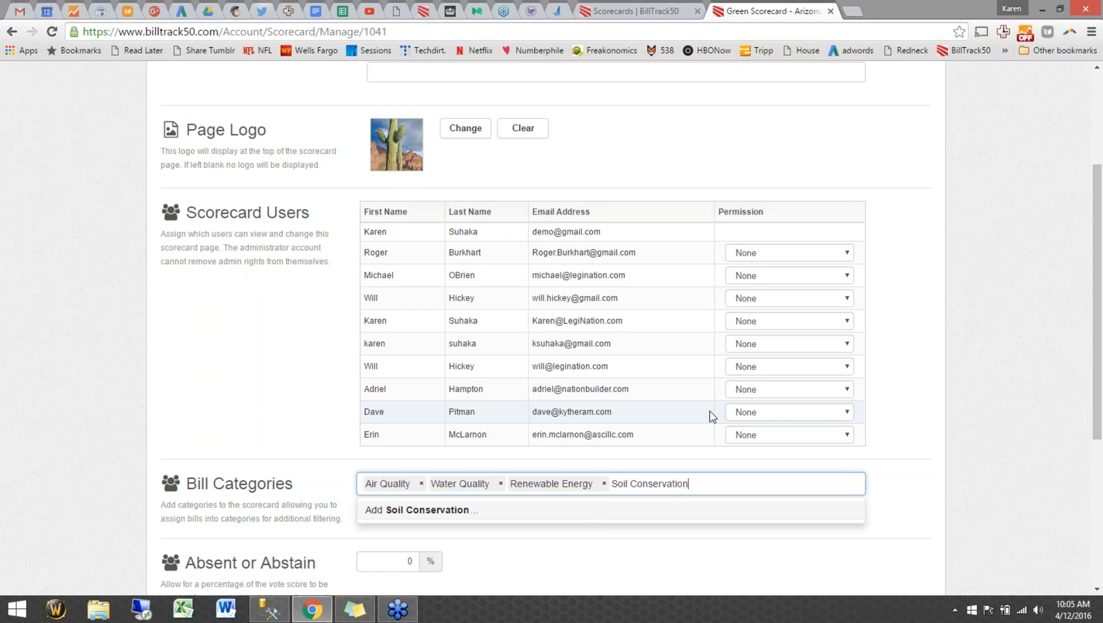
pyautogui.press('Return')
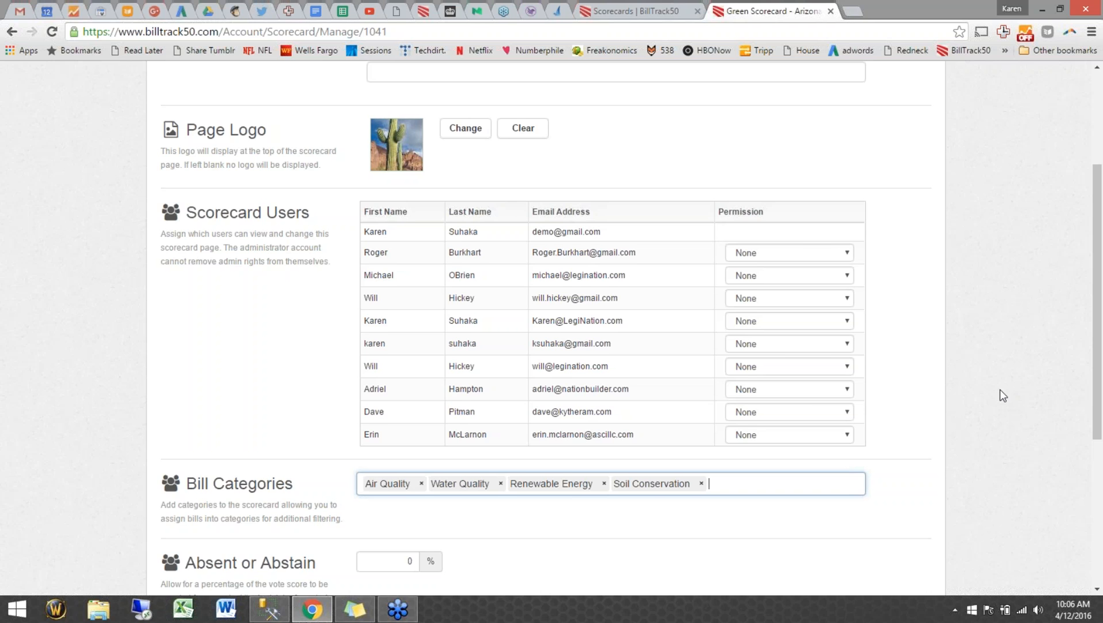
# Set the scorecard's Absent or Abstain percentage to 50
pyautogui.scroll(-1, 1001, 390)
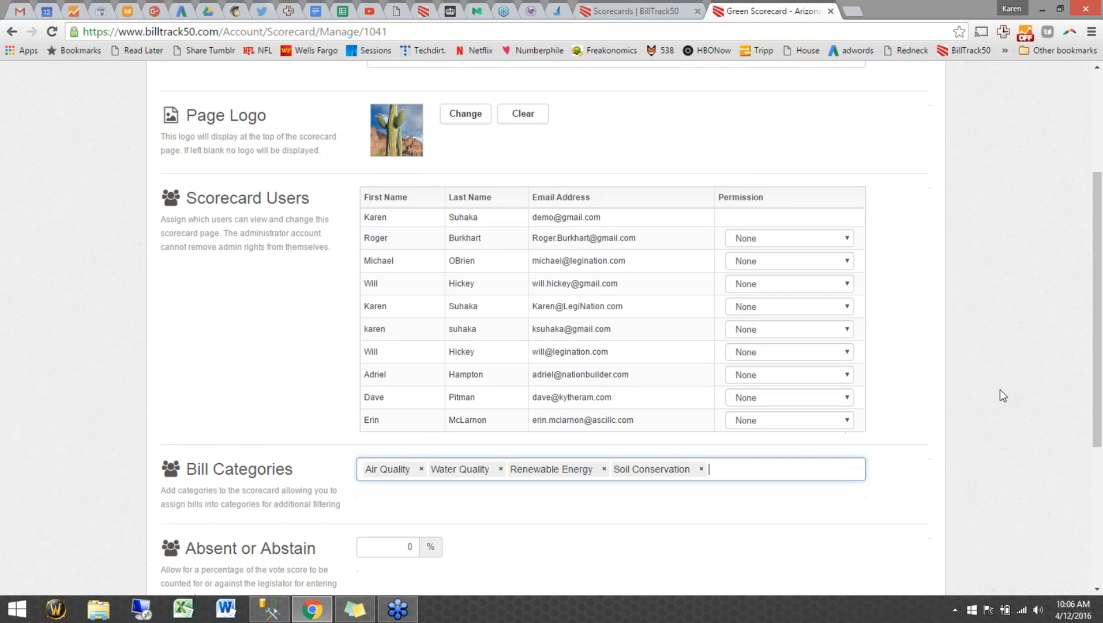
pyautogui.scroll(-4, 1000, 390)
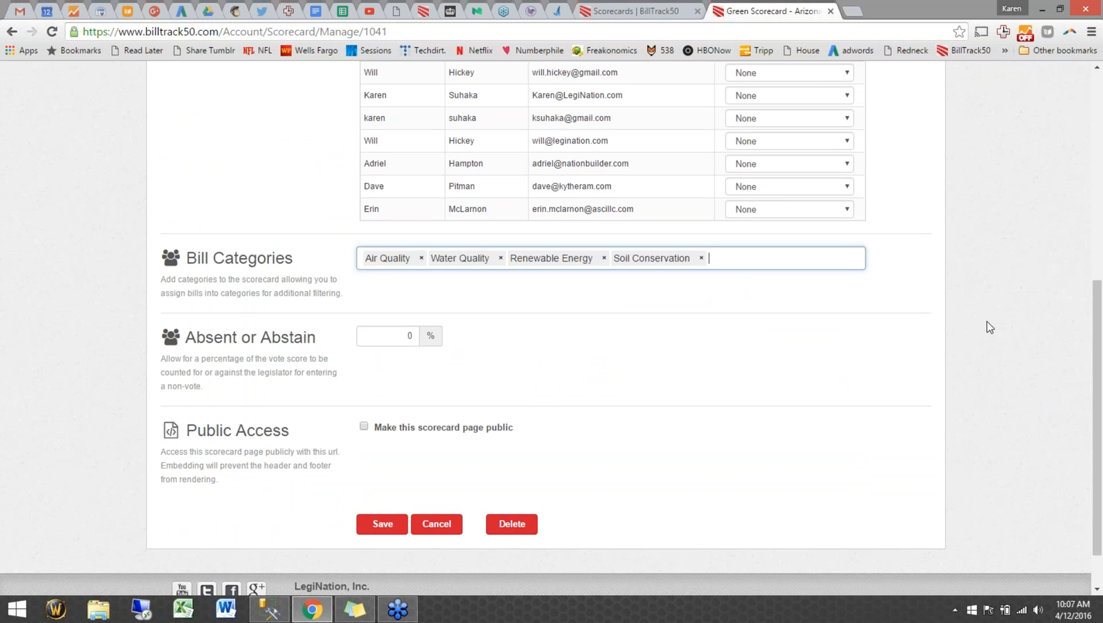
pyautogui.scroll(3, 990, 327)
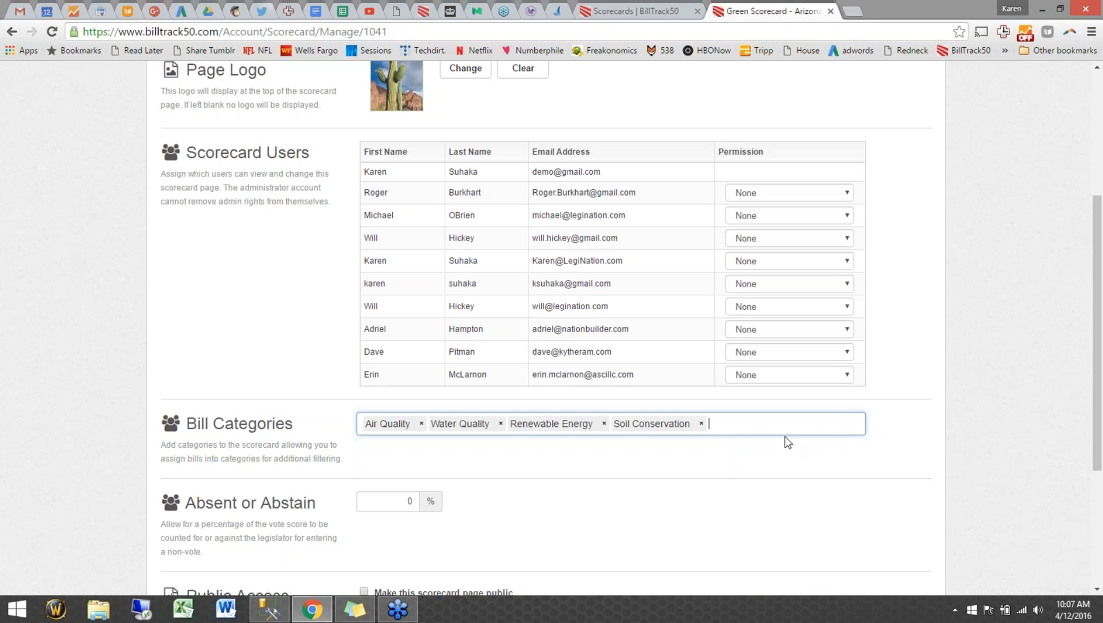
pyautogui.scroll(-1, 784, 436)
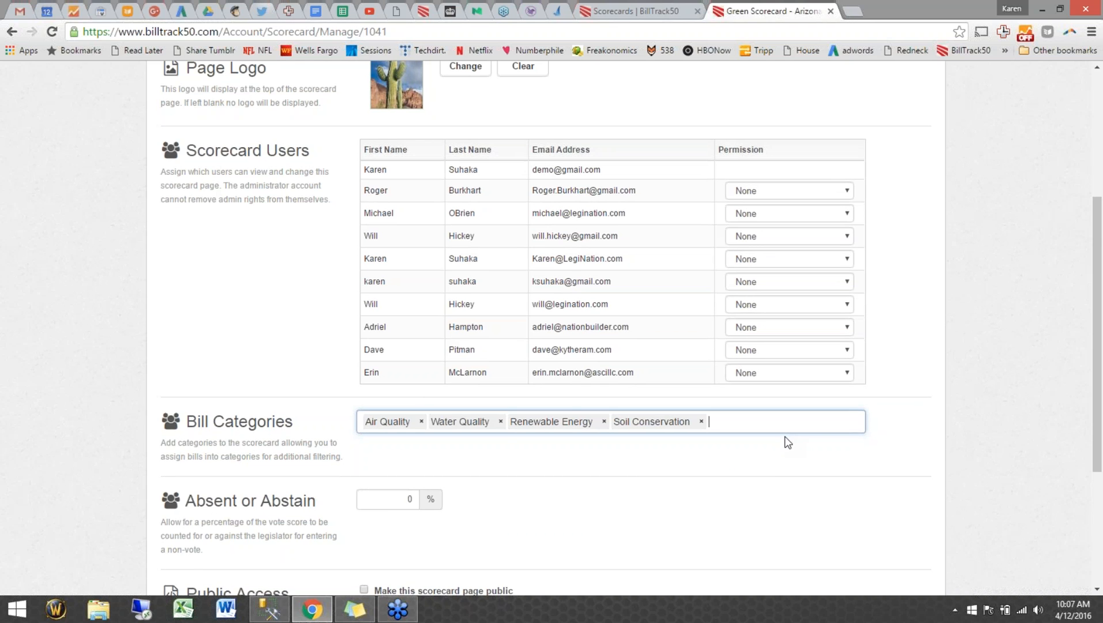
pyautogui.scroll(-2, 785, 437)
pyautogui.scroll(-1, 788, 443)
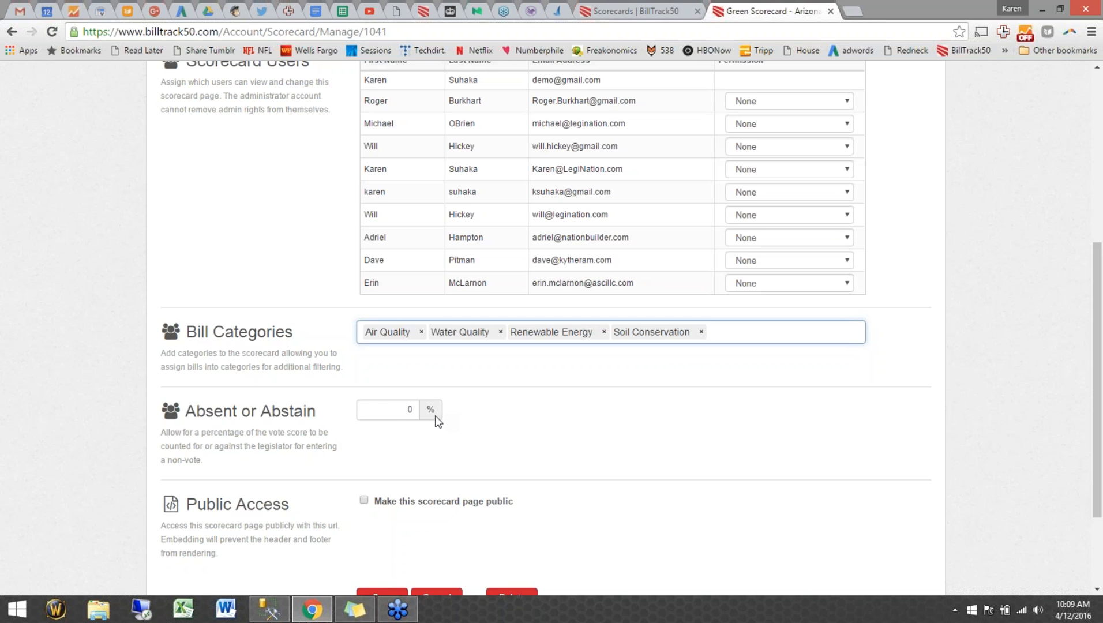
pyautogui.doubleClick(394, 412)
pyautogui.write('50')
pyautogui.press('Tab')
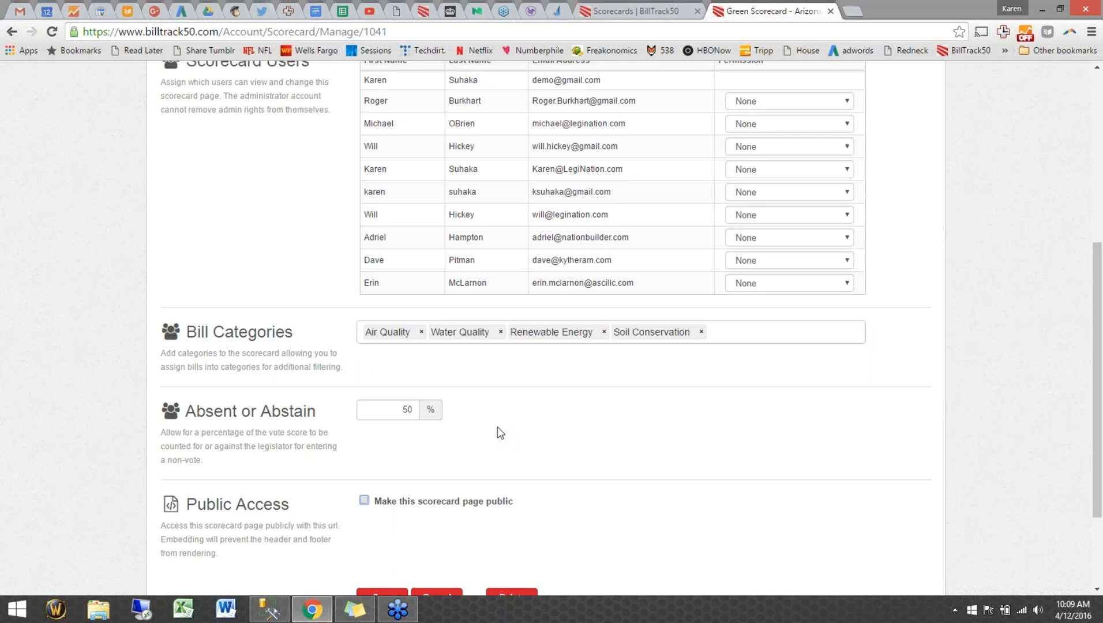
# Change the Absent or Abstain percentage to 100 and check the scores on the embedded 2015 RI Freedom Index
pyautogui.scroll(-1, 500, 433)
pyautogui.scroll(-1, 500, 433)
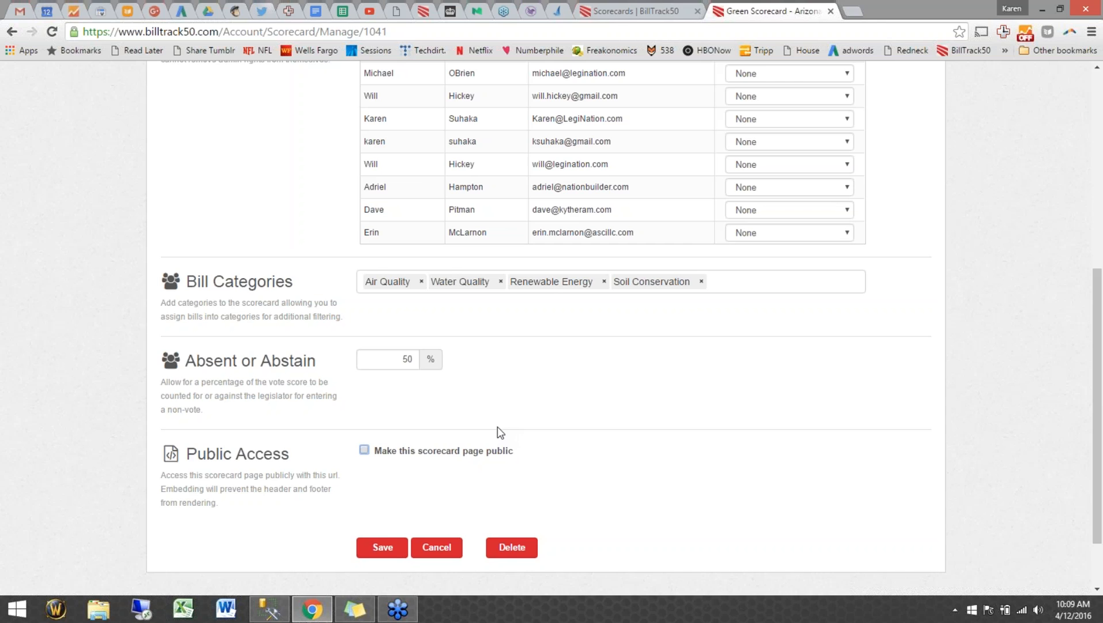
pyautogui.doubleClick(411, 357)
pyautogui.write('100')
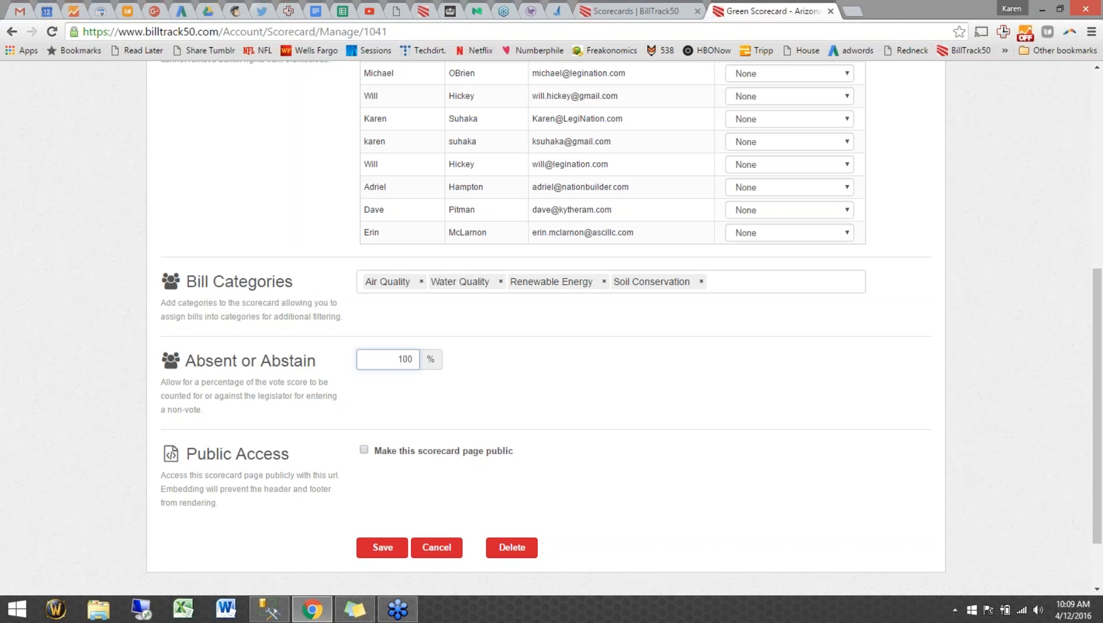
pyautogui.click(561, 11)
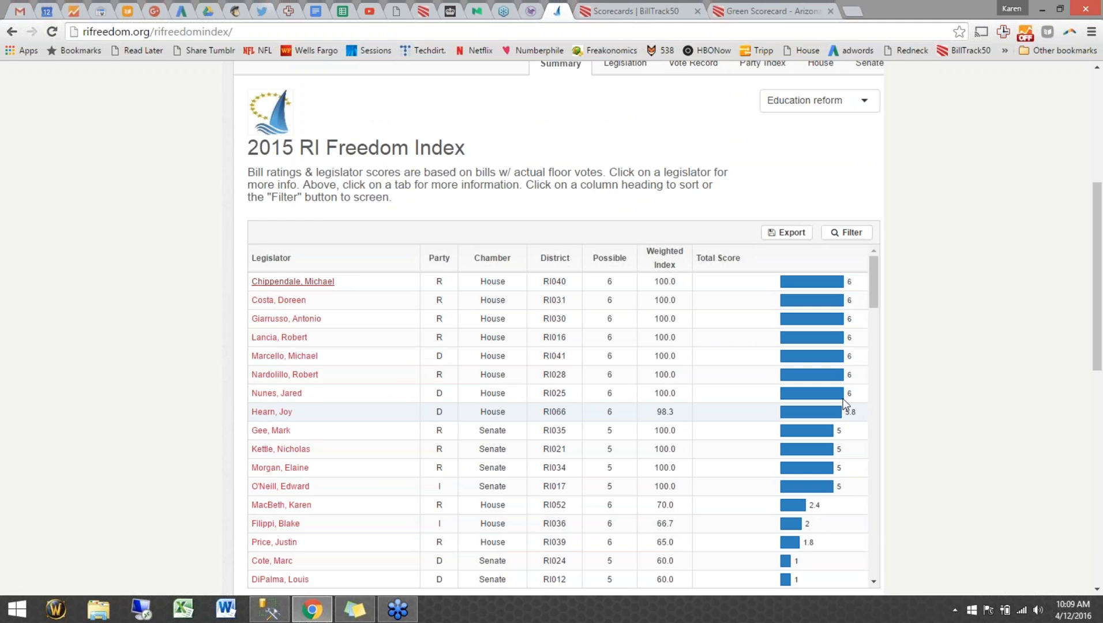
pyautogui.click(750, 10)
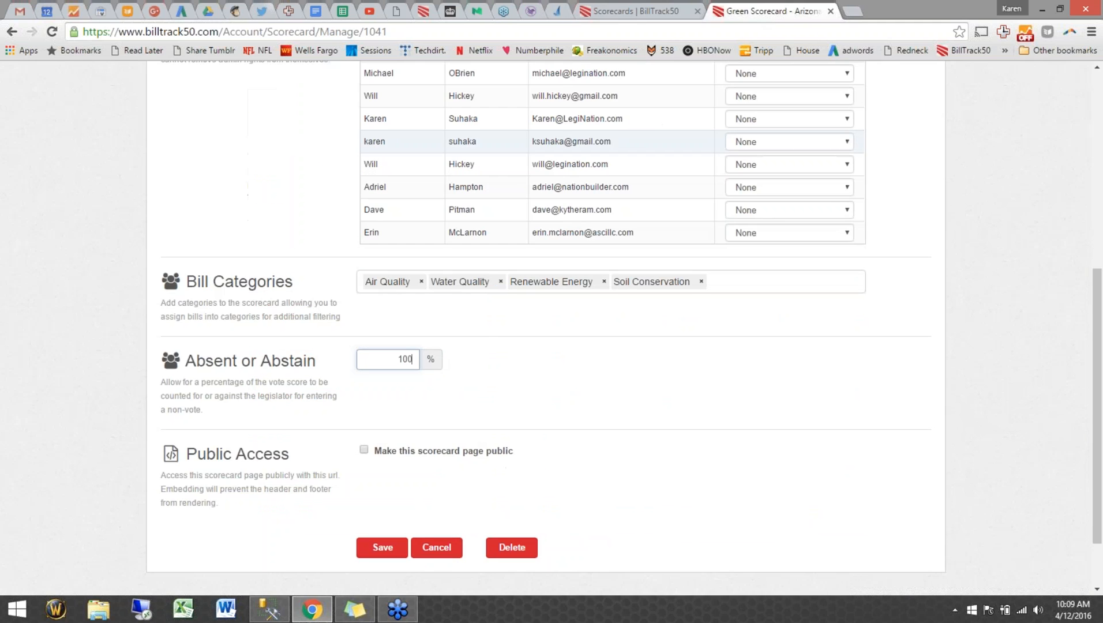
# Set the Absent or Abstain percentage back to 0
pyautogui.press('BackSpace')
pyautogui.press('BackSpace')
pyautogui.write('0')
pyautogui.click(480, 346)
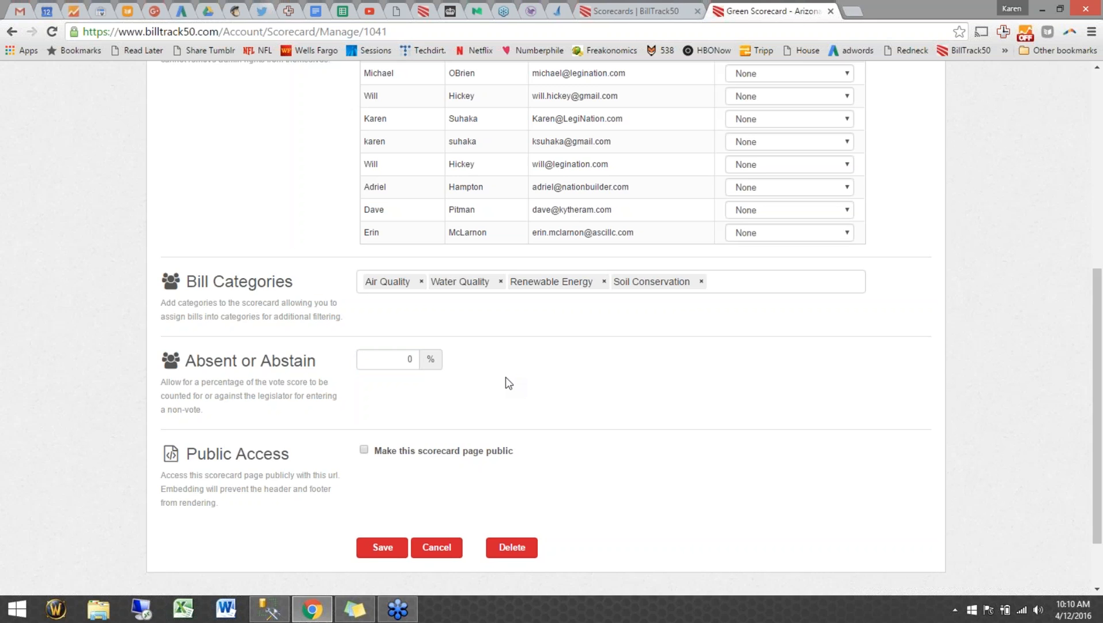
# Make the Green Scorecard - Arizona page public and view its full-page and embedded public URLs
pyautogui.scroll(-2, 508, 382)
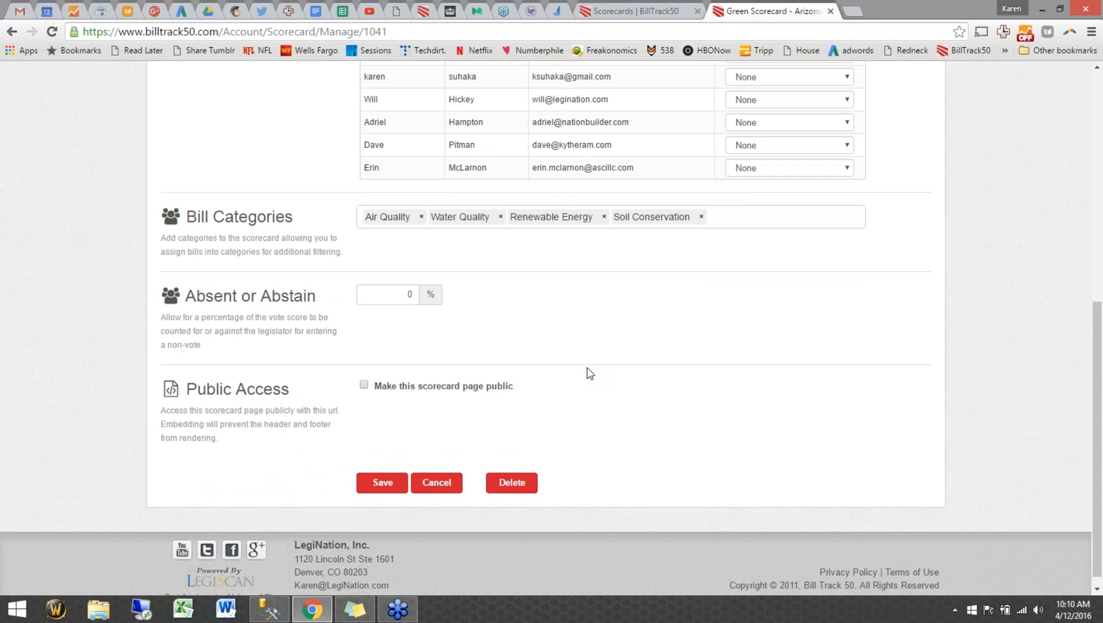
pyautogui.scroll(3, 590, 373)
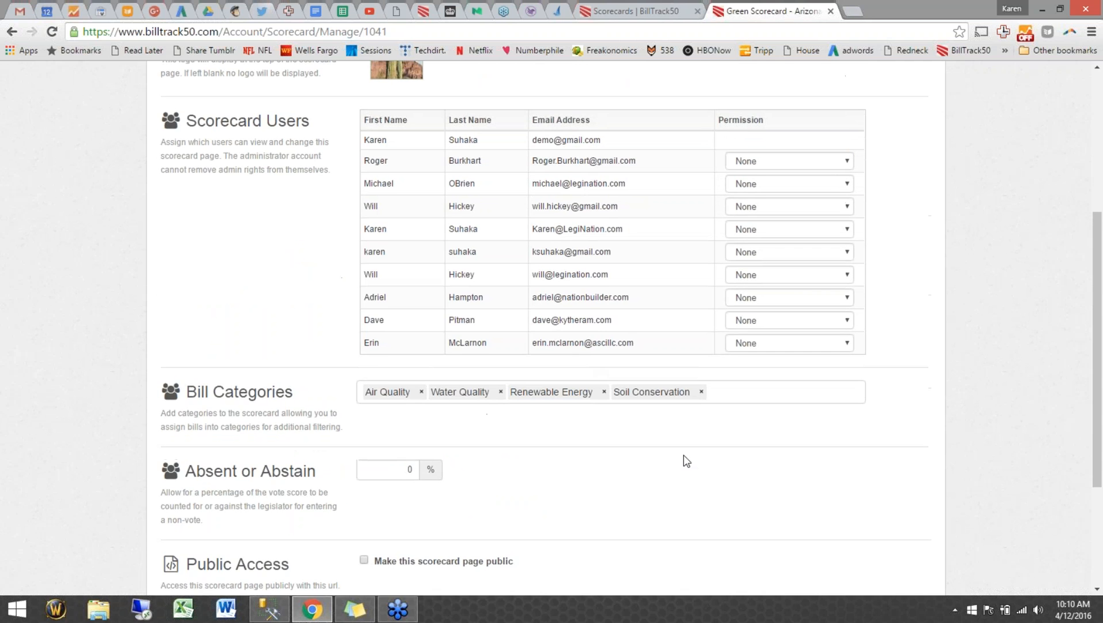
pyautogui.scroll(-1, 686, 461)
pyautogui.scroll(-3, 686, 461)
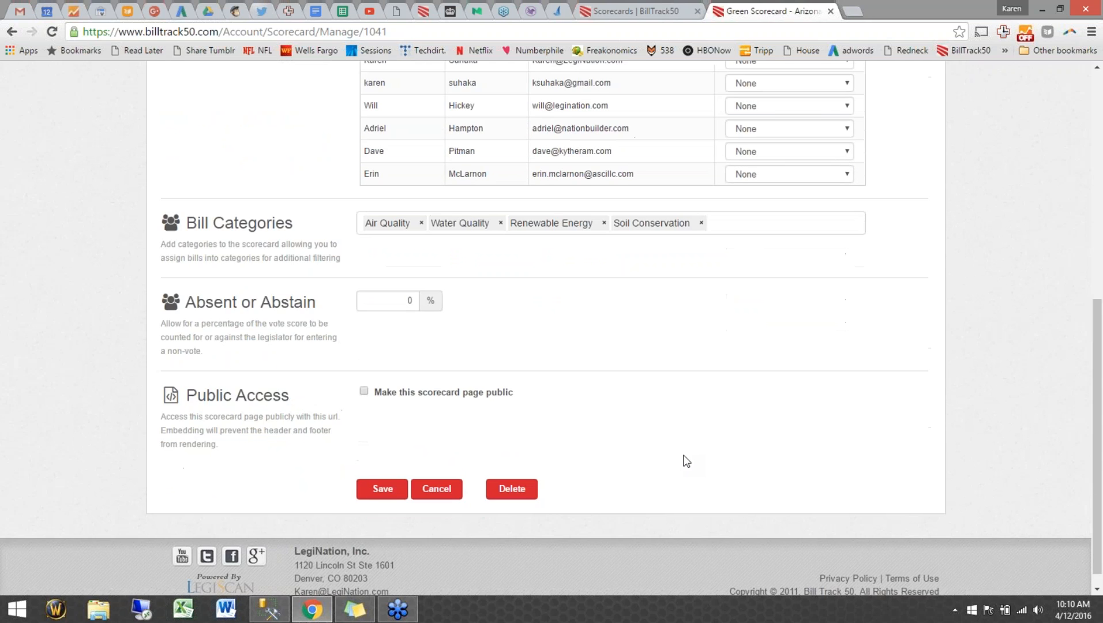
pyautogui.click(364, 391)
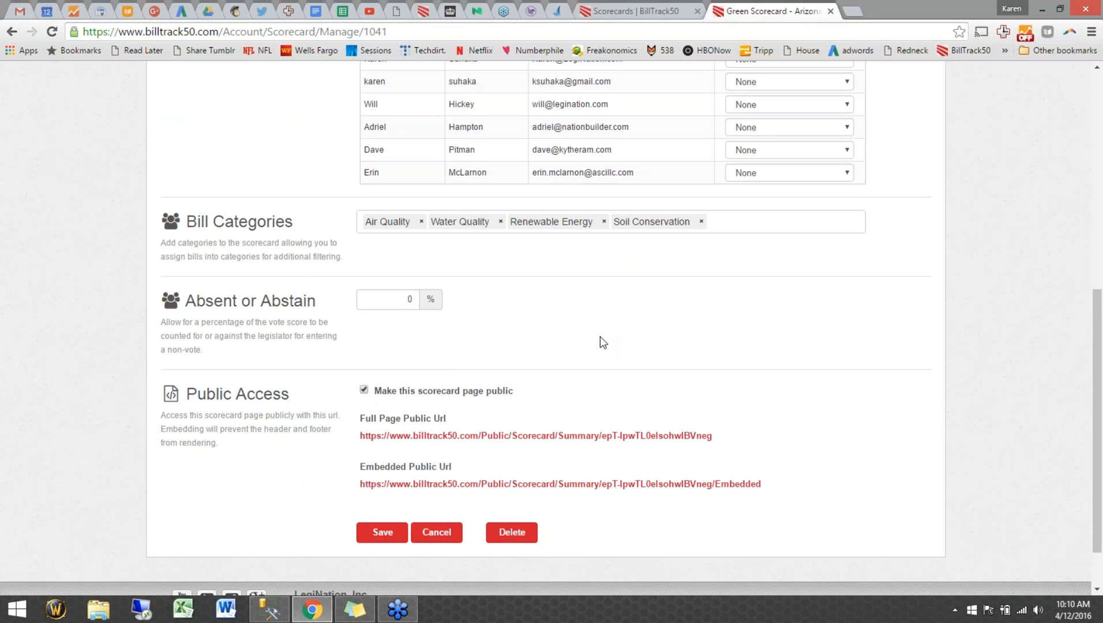
pyautogui.scroll(-3, 600, 337)
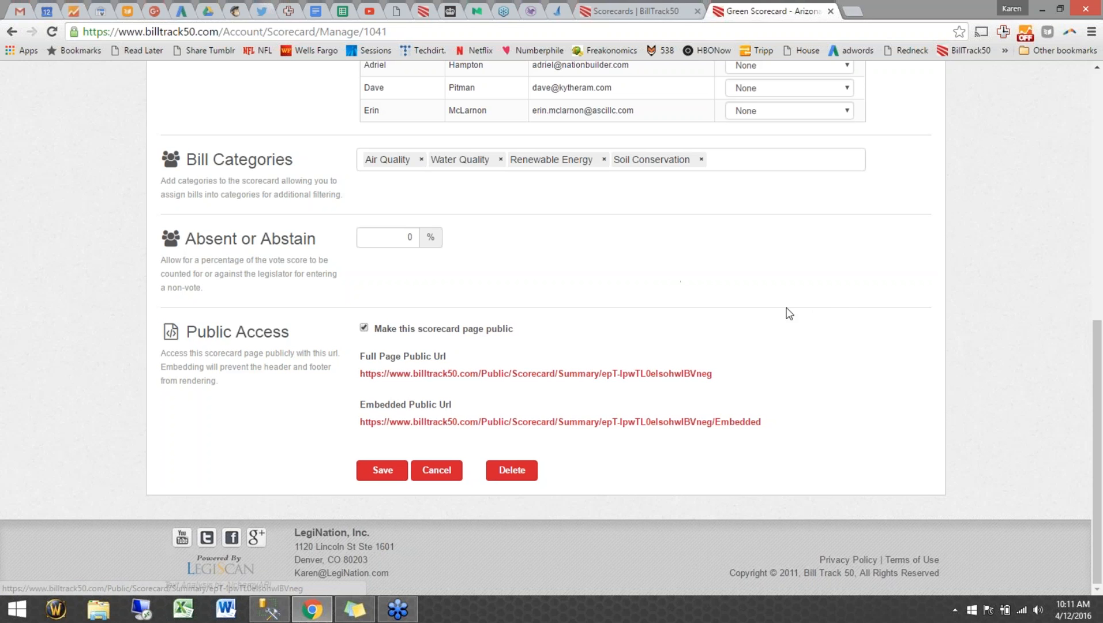
pyautogui.scroll(1, 833, 302)
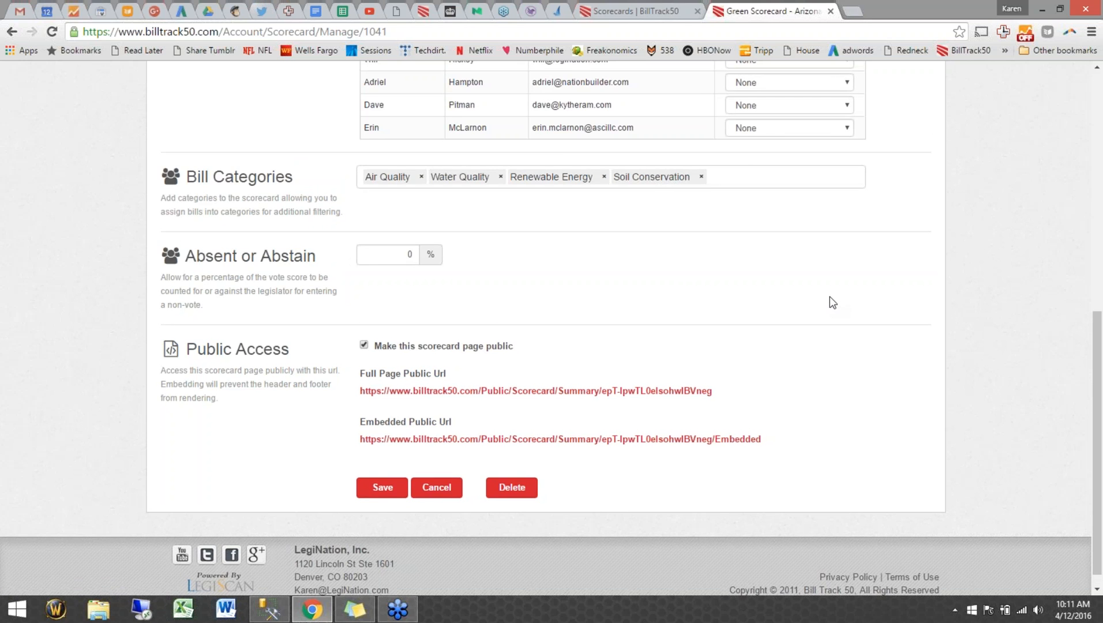
# View the Green Scorecard summary and filter the legislators to chamber House and party R
pyautogui.scroll(8, 831, 299)
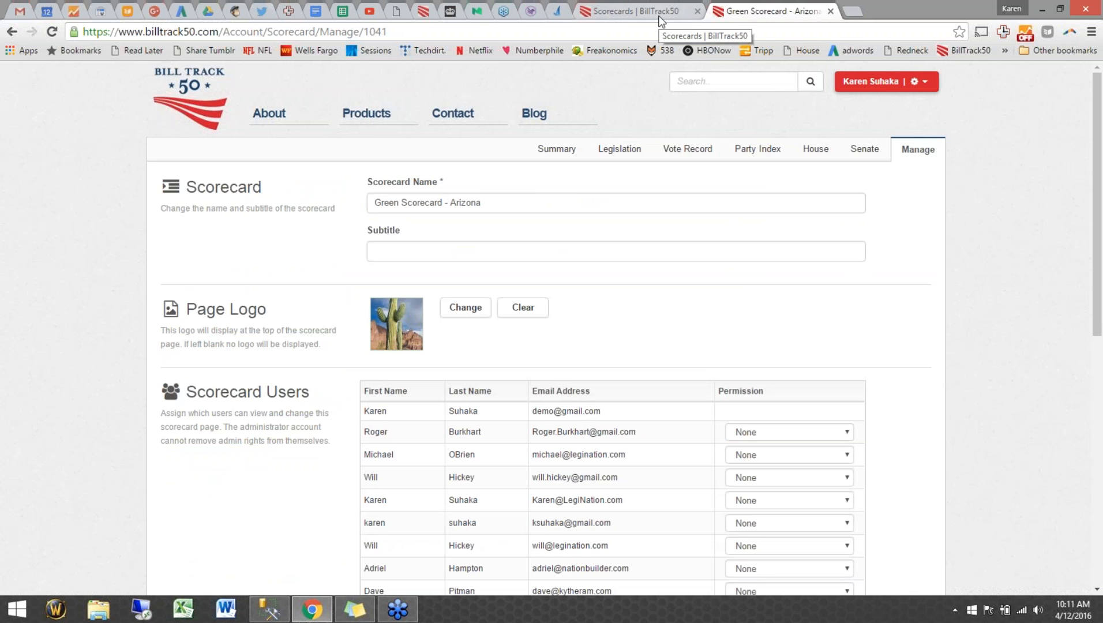
pyautogui.click(568, 151)
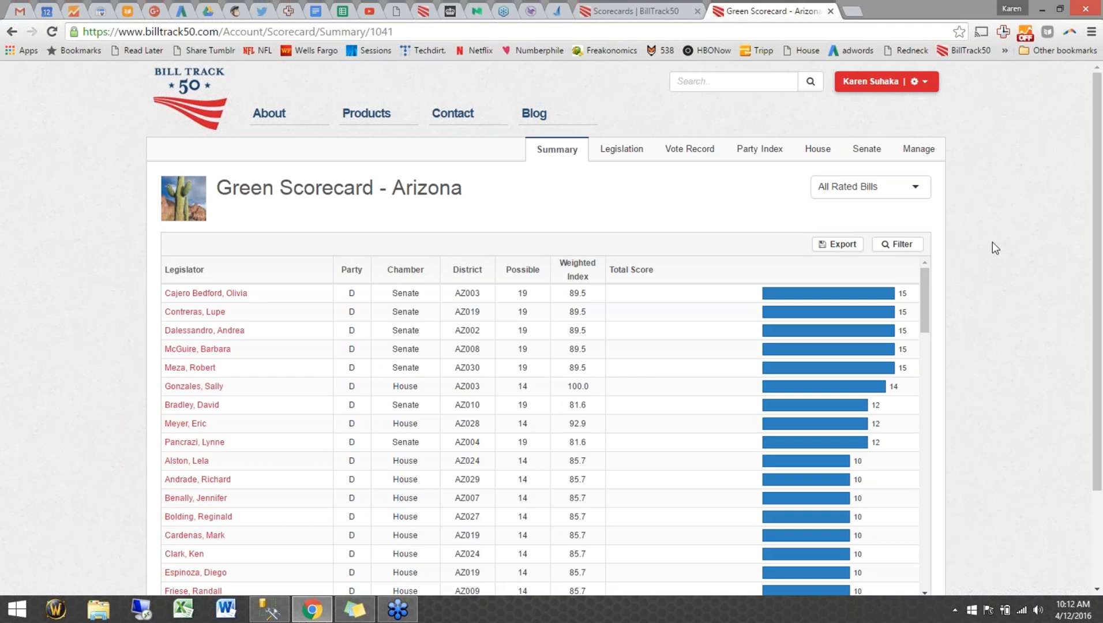
pyautogui.click(910, 245)
pyautogui.click(423, 298)
pyautogui.write('House')
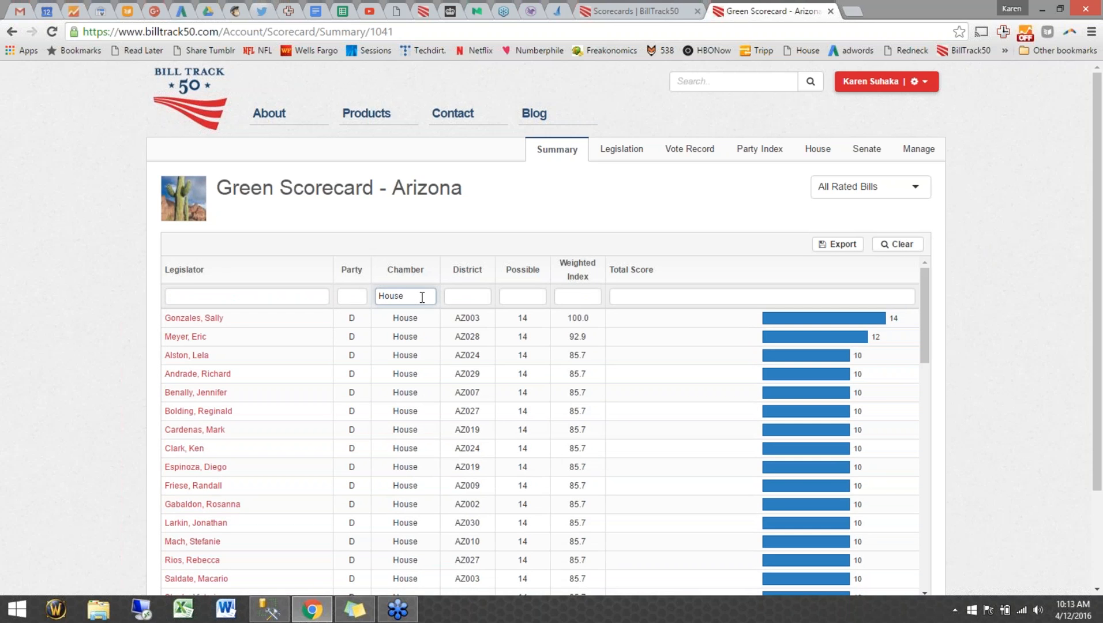
pyautogui.click(356, 295)
pyautogui.write('R')
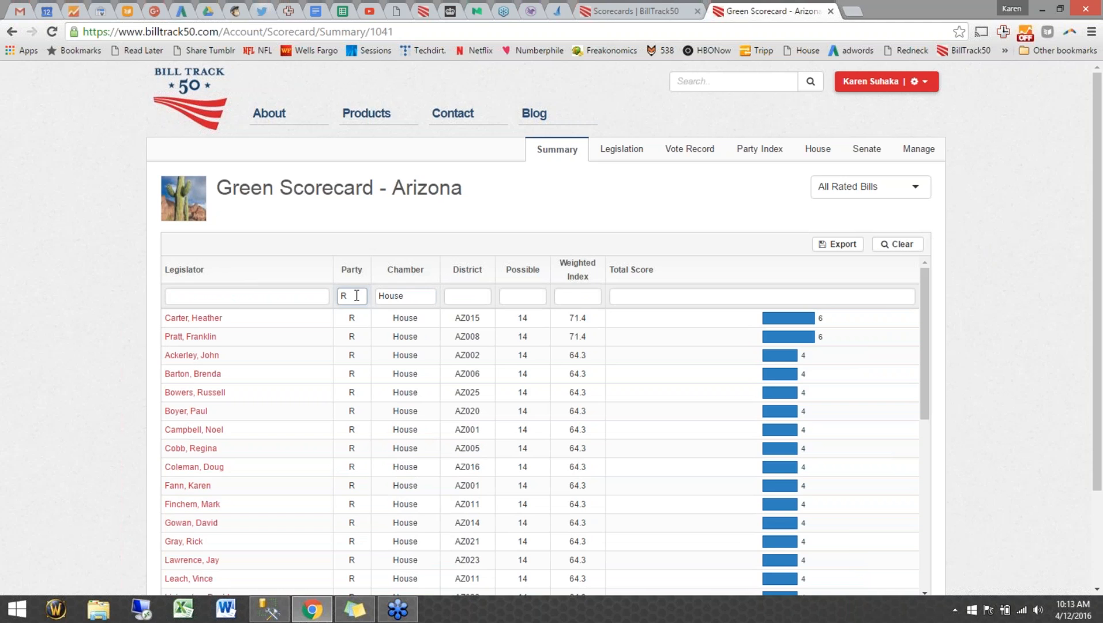
# Remove the party and chamber filters and filter the legislators by a partial last name
pyautogui.press('BackSpace')
pyautogui.click(409, 297)
pyautogui.press('BackSpace')
pyautogui.press('BackSpace')
pyautogui.press('BackSpace')
pyautogui.press('BackSpace')
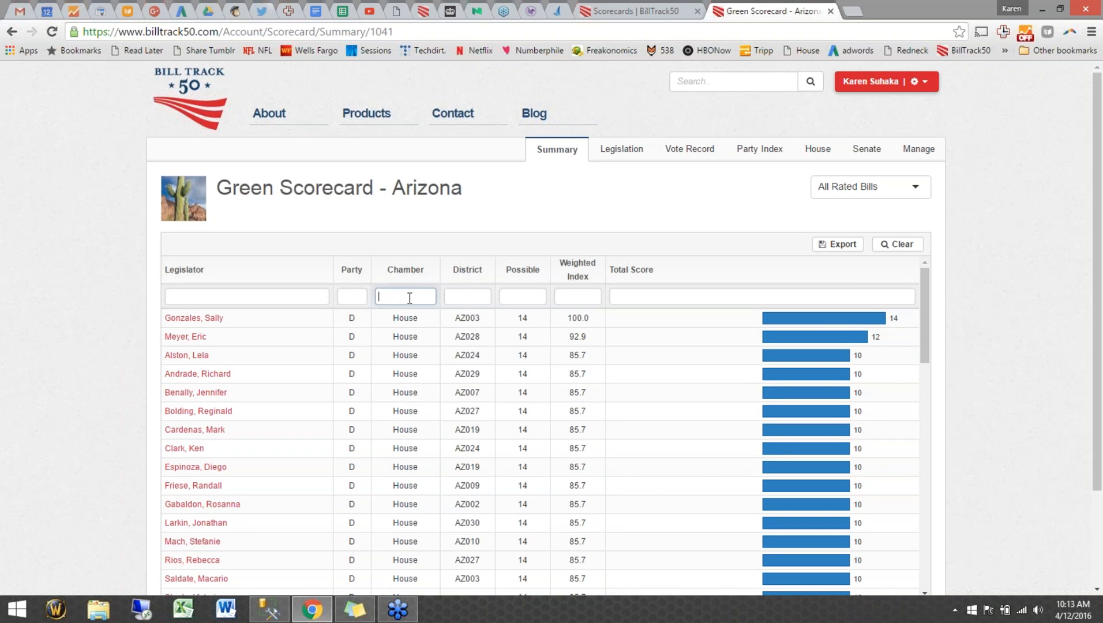
pyautogui.click(282, 298)
pyautogui.write('Clar')
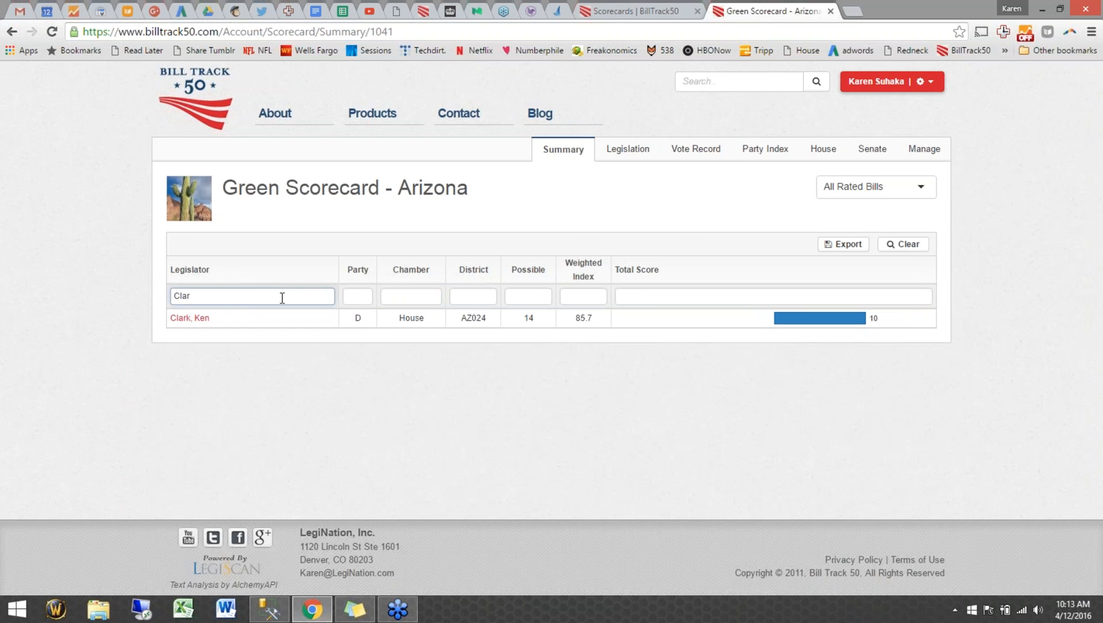
# Remove the legislator name filter and view the scorecard's list of rated legislation
pyautogui.press('BackSpace')
pyautogui.press('BackSpace')
pyautogui.press('BackSpace')
pyautogui.press('BackSpace')
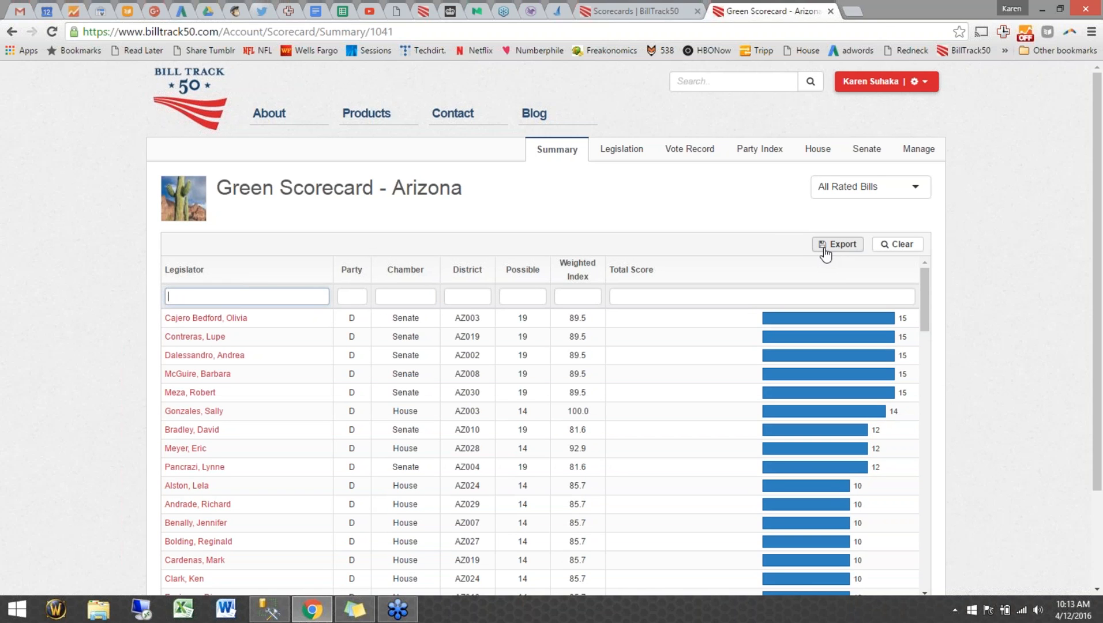
pyautogui.click(622, 149)
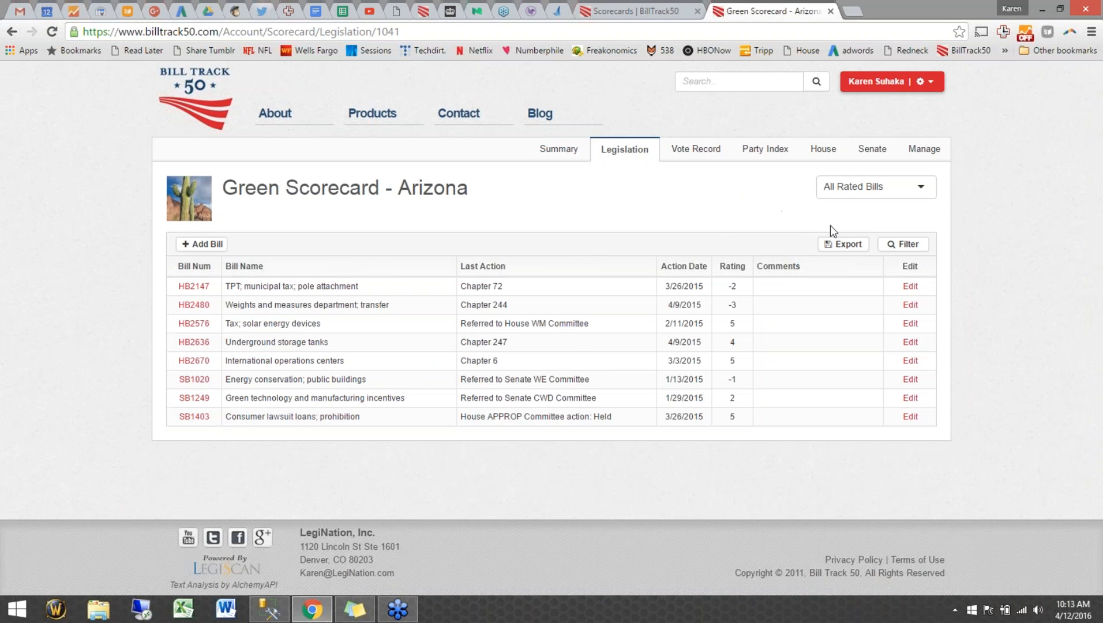
# Export the Green Scorecard's rated legislation, view the exported spreadsheet in Excel and close it
pyautogui.click(843, 244)
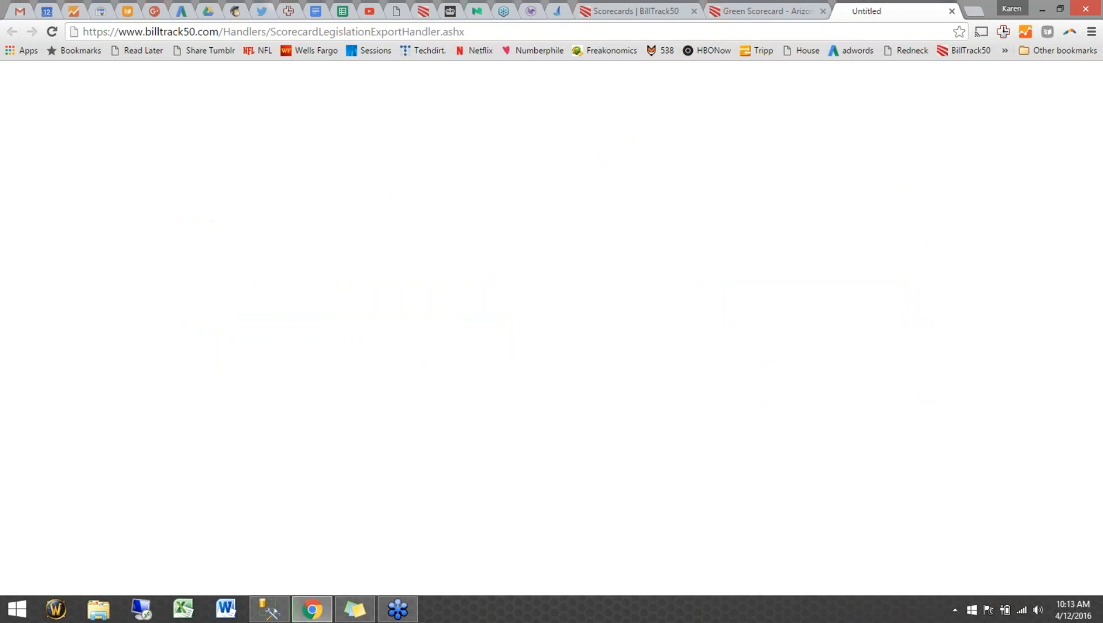
pyautogui.click(86, 583)
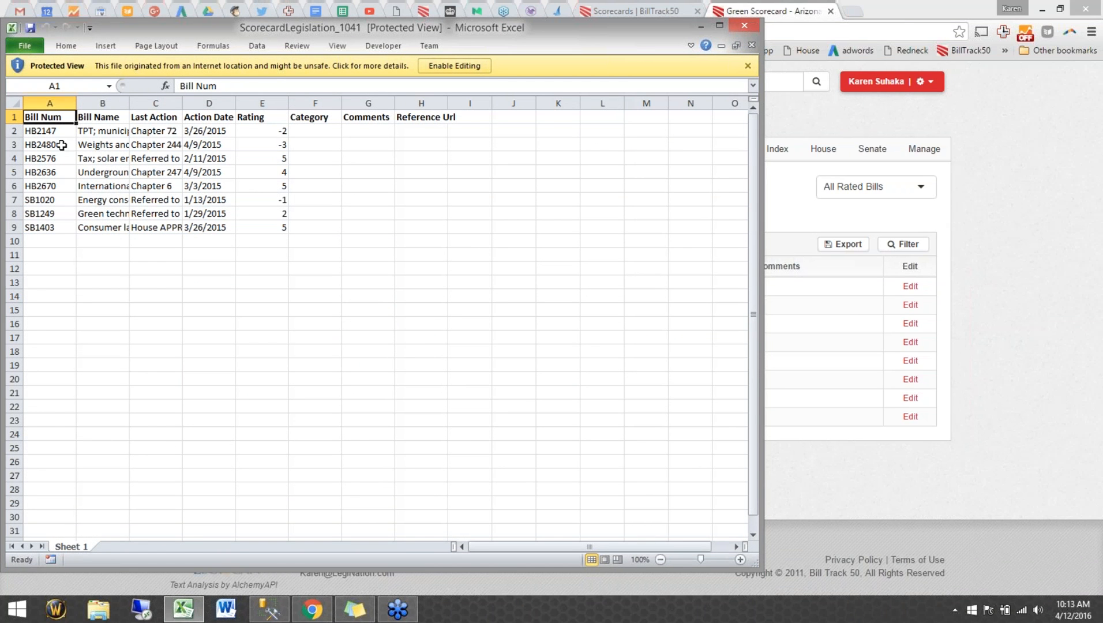
pyautogui.click(745, 26)
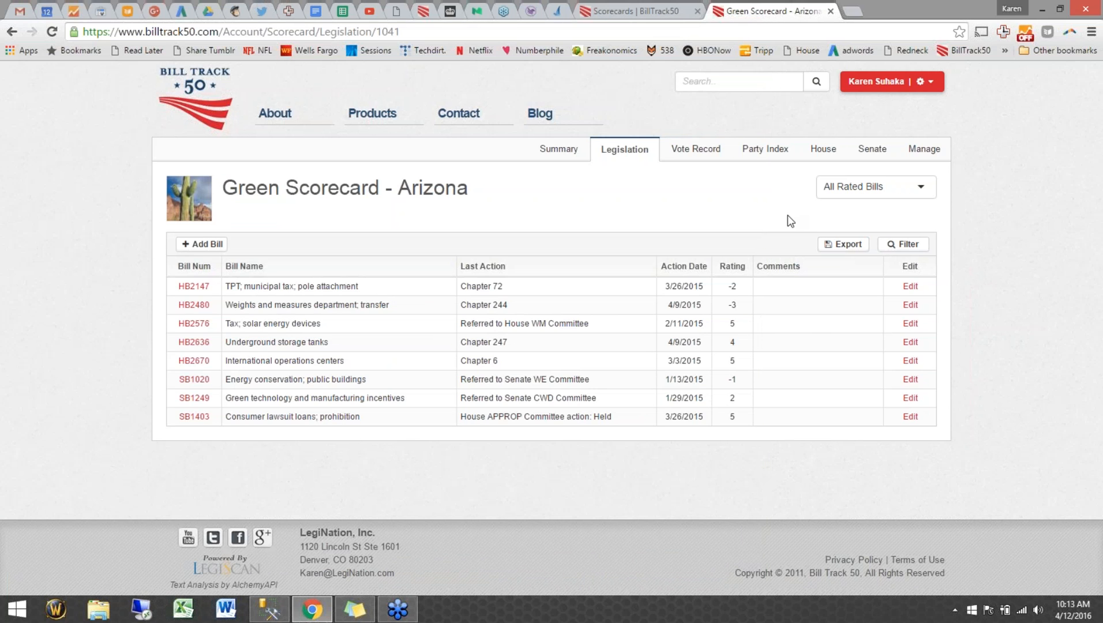
# Examine the legislators' scores per bill in the scorecard's vote record and return to the summary
pyautogui.click(691, 149)
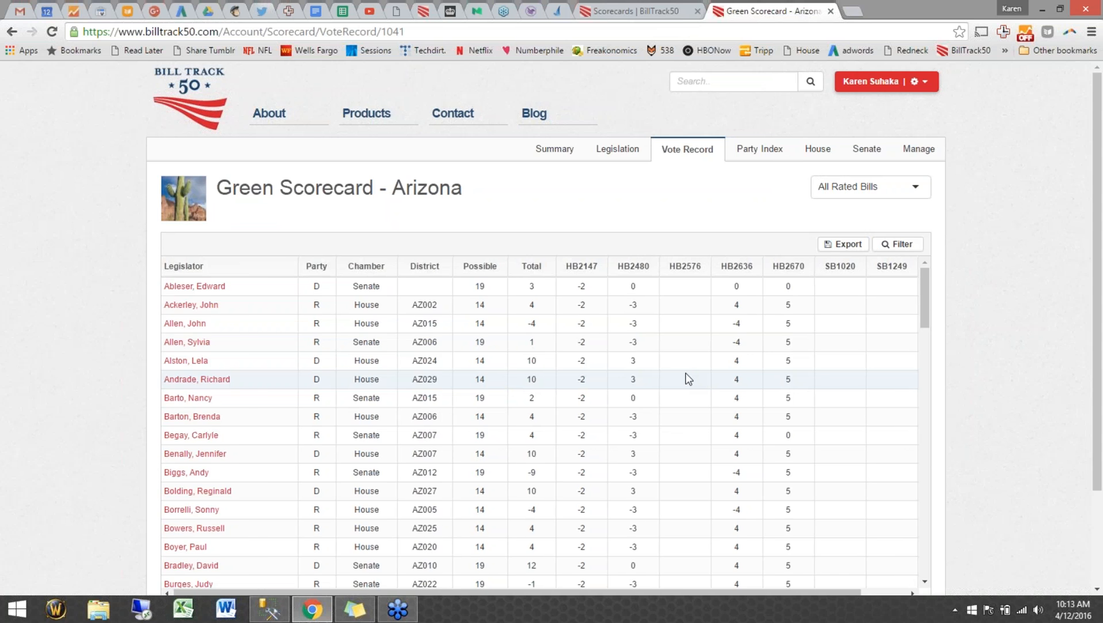
pyautogui.hscroll(2, 624, 407)
pyautogui.hscroll(-2, 623, 409)
pyautogui.scroll(-6, 623, 410)
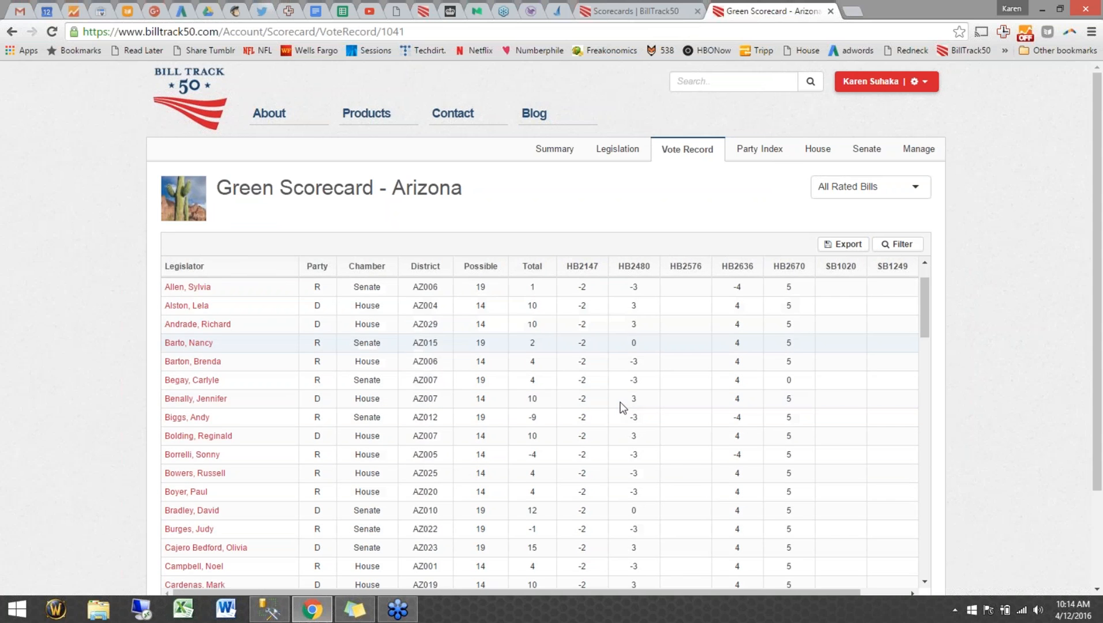
pyautogui.scroll(5, 623, 408)
pyautogui.scroll(1, 624, 408)
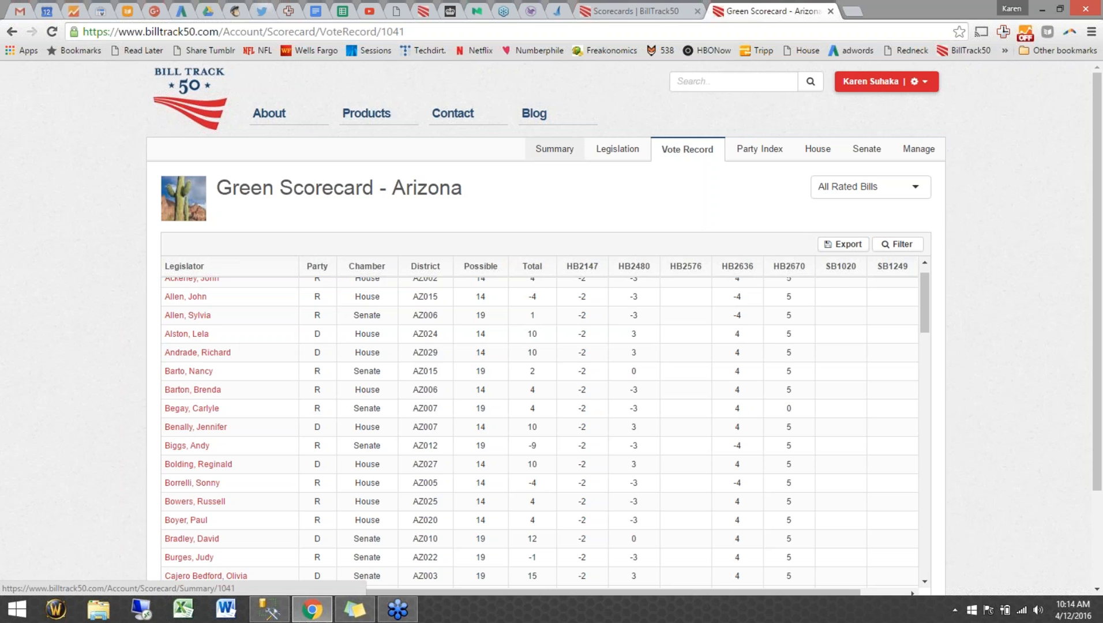
pyautogui.click(554, 148)
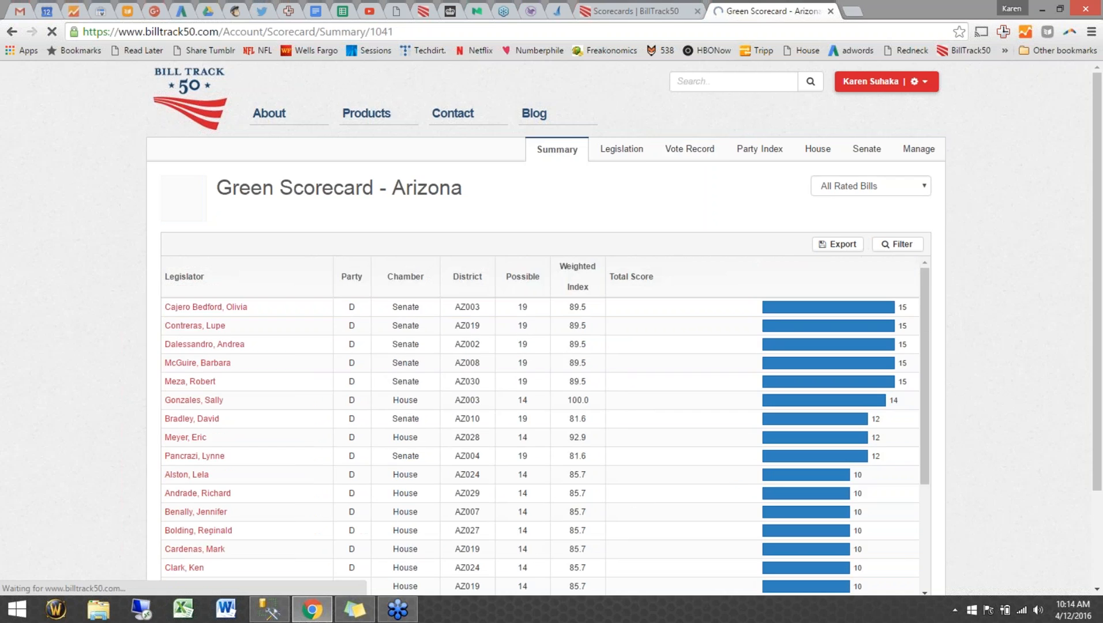